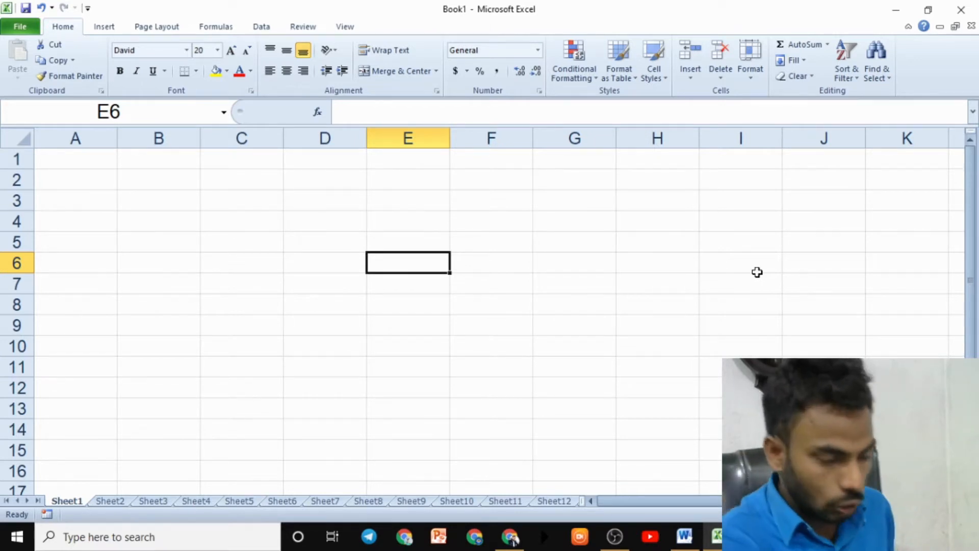
Step: Look over the Top 14 Excel Shortcut Keys table in Word and return to the Book1 workbook in Excel
{"action": "left_click", "coordinate": [685, 536]}
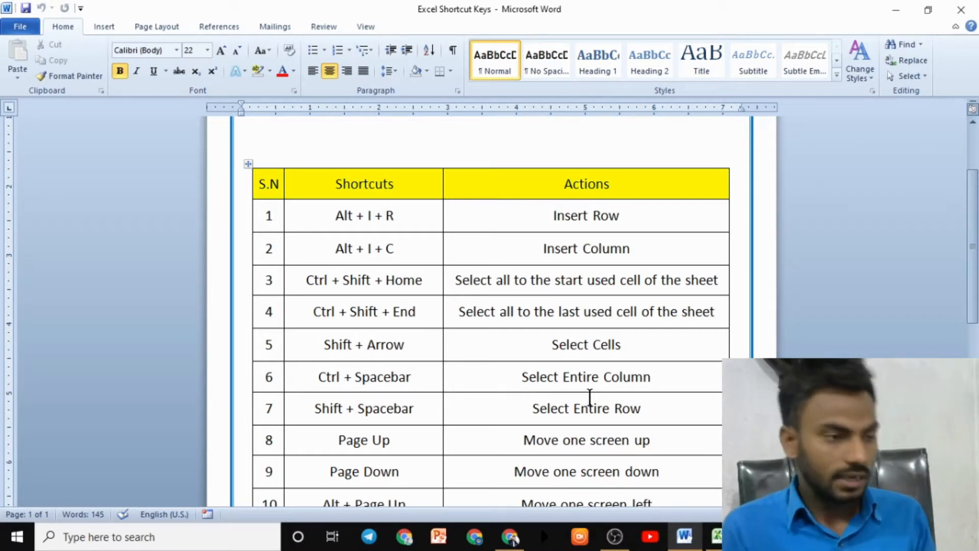
{"action": "scroll", "coordinate": [585, 299], "scroll_direction": "up", "scroll_amount": 2}
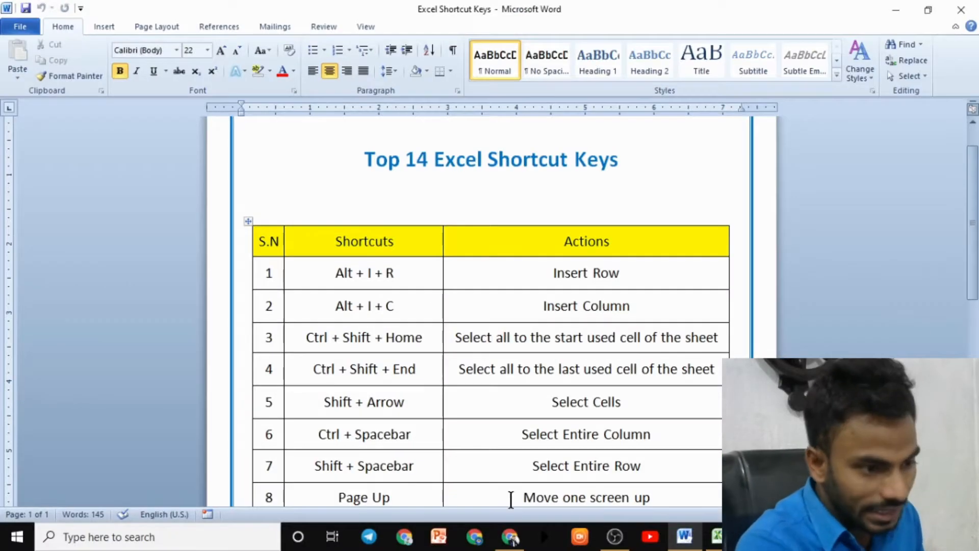
{"action": "key", "text": "alt+Tab"}
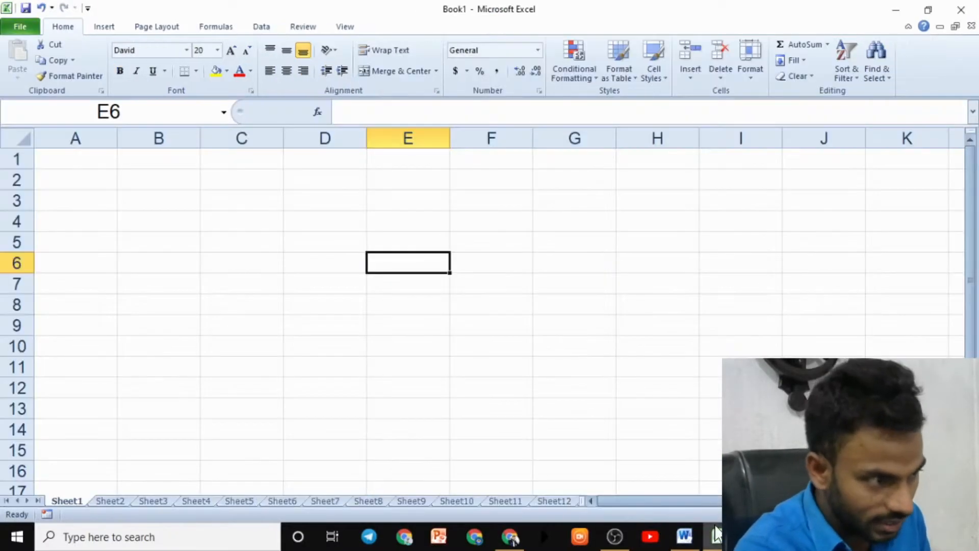
{"action": "left_click", "coordinate": [581, 311]}
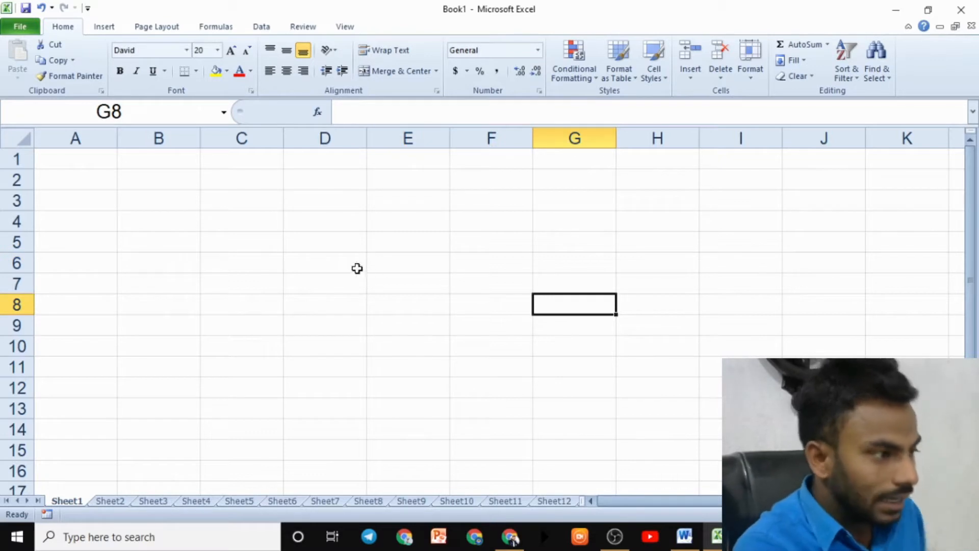
{"action": "left_click", "coordinate": [18, 178]}
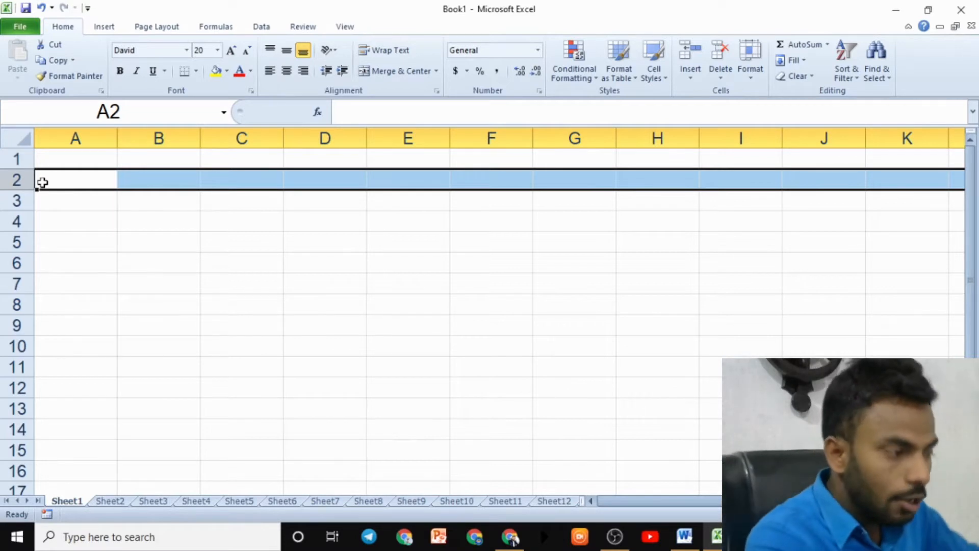
{"action": "right_click", "coordinate": [44, 180]}
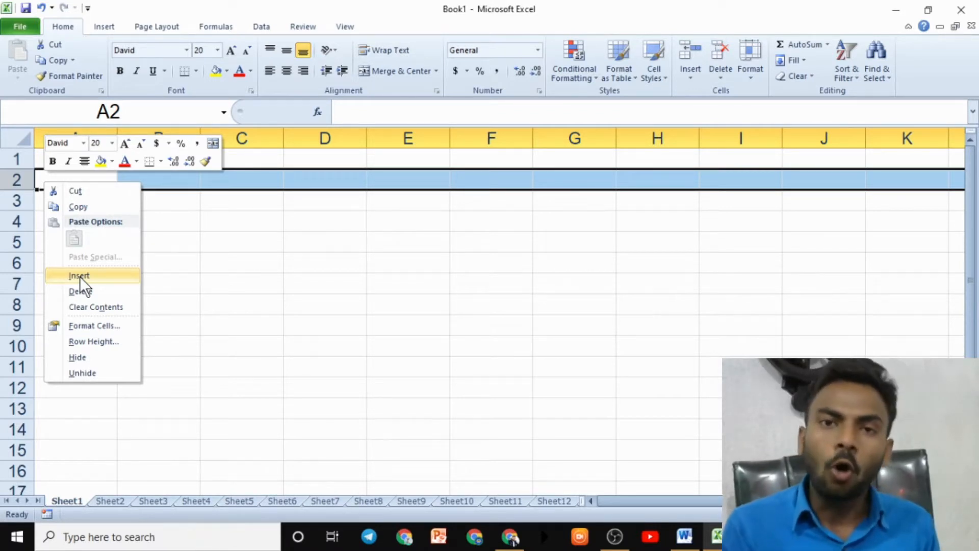
{"action": "left_click", "coordinate": [234, 284]}
{"action": "left_click", "coordinate": [244, 258]}
Step: Enter the sample texts sd, hh, gjh, hj, hj and h in cells A2 through F2
{"action": "left_click", "coordinate": [112, 179]}
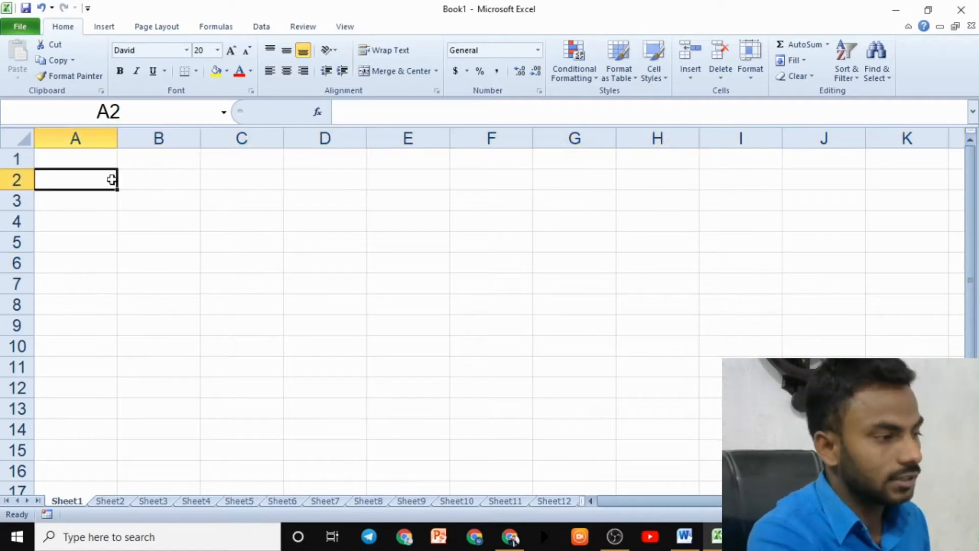
{"action": "type", "text": "sd"}
{"action": "key", "text": "Tab"}
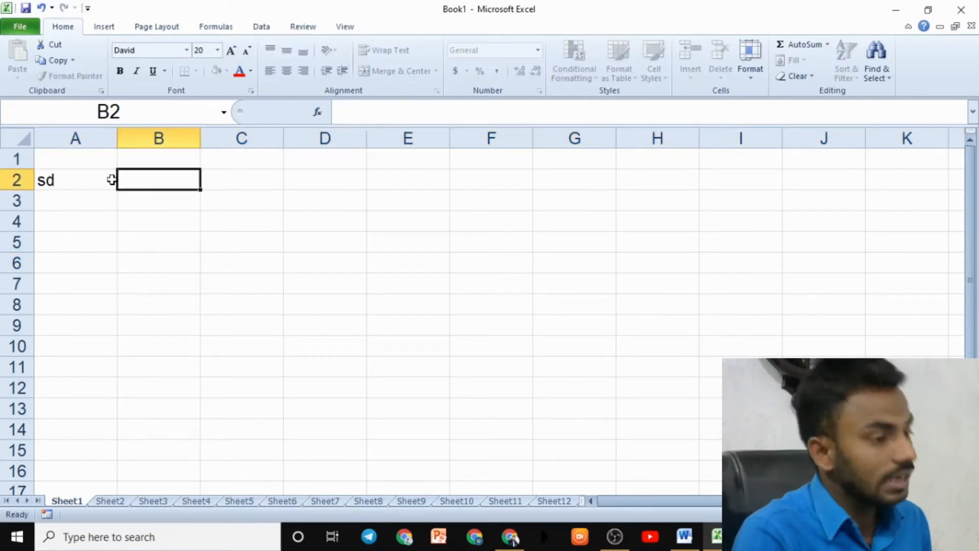
{"action": "type", "text": "hh"}
{"action": "key", "text": "Tab"}
{"action": "type", "text": "gjh"}
{"action": "key", "text": "Tab"}
{"action": "type", "text": "hj\thj\th"}
{"action": "key", "text": "Tab"}
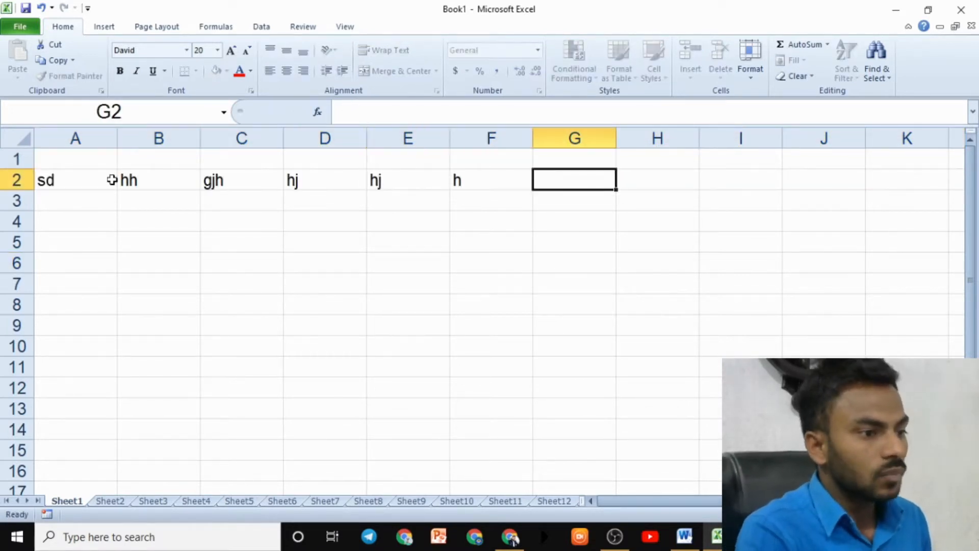
Step: Select the entire row 2, check the Insert Row shortcut in the Word table and return to Excel
{"action": "left_click", "coordinate": [17, 179]}
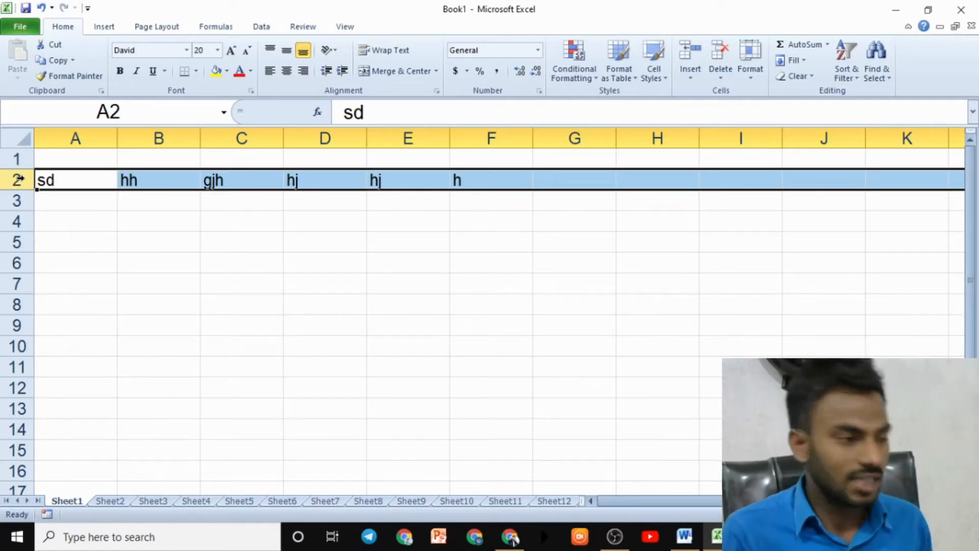
{"action": "left_click", "coordinate": [684, 535]}
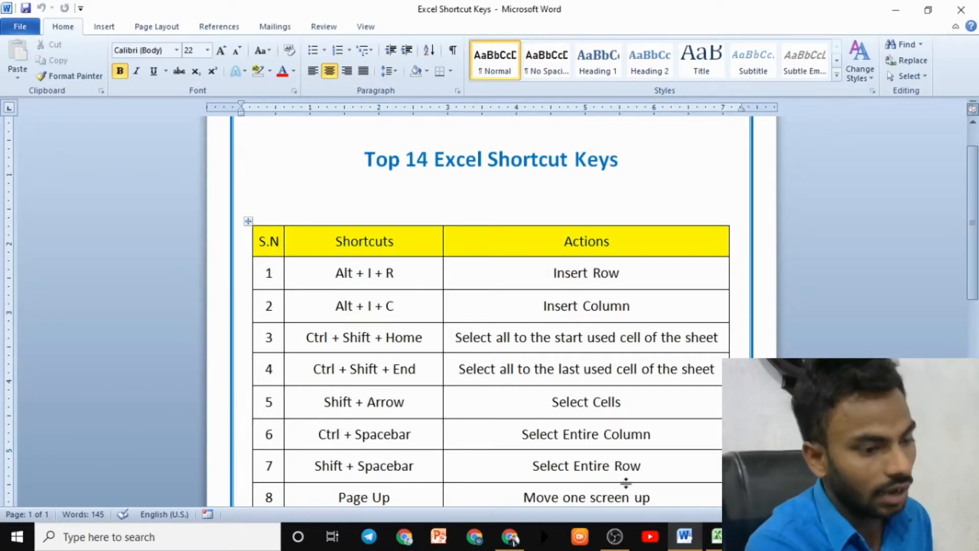
{"action": "key", "text": "alt+Tab"}
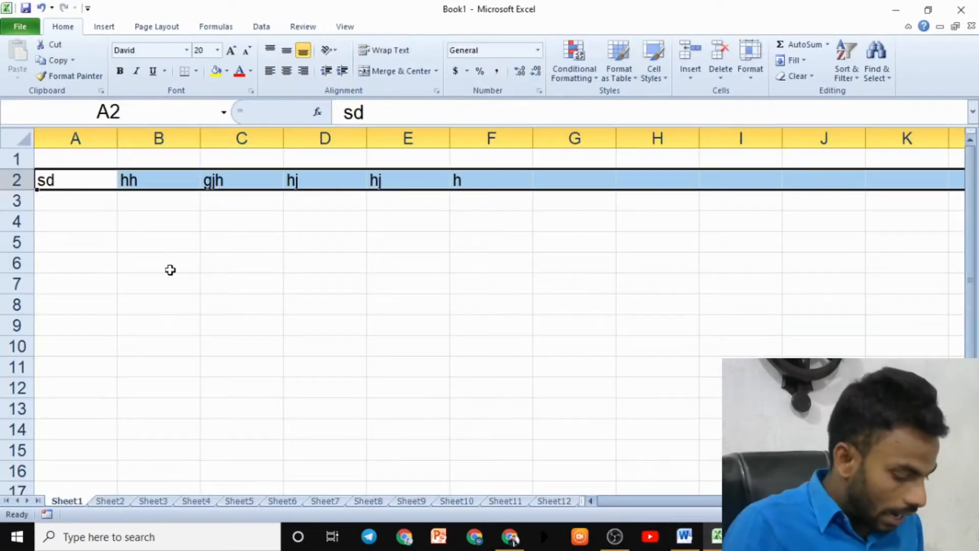
{"action": "key", "text": "alt+i"}
{"action": "key", "text": "i"}
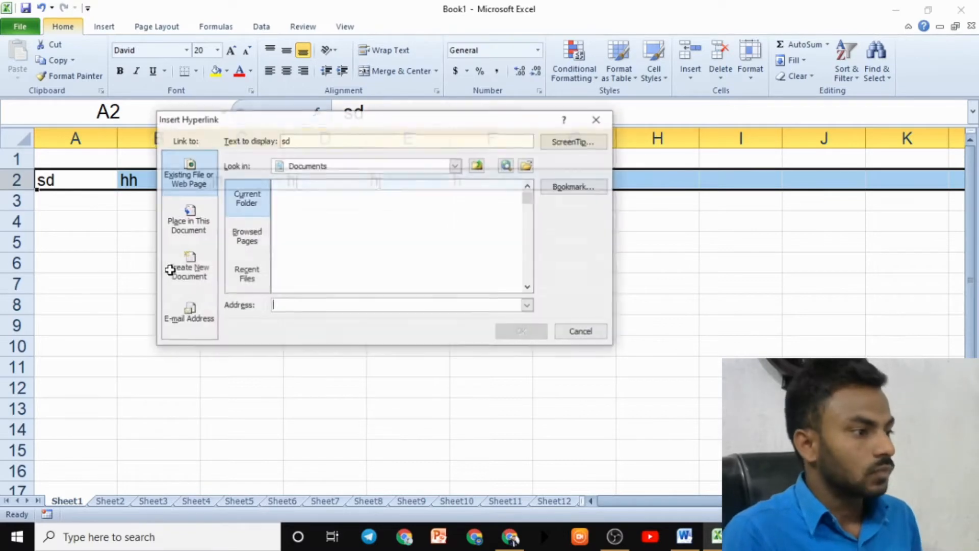
{"action": "left_click", "coordinate": [598, 120]}
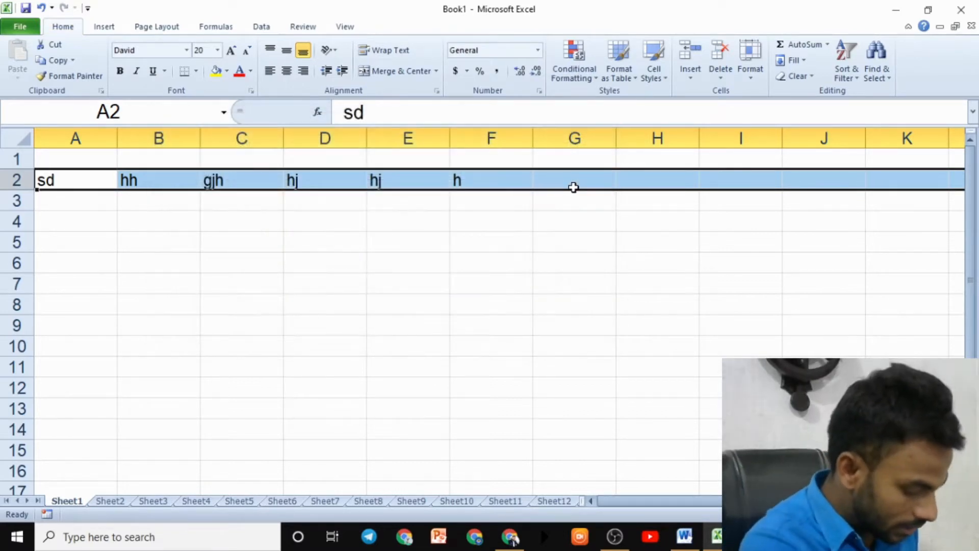
Step: Insert a blank row above row 2, and two more blank rows above the sample entries in row 3
{"action": "key", "text": "alt+i"}
{"action": "key", "text": "r"}
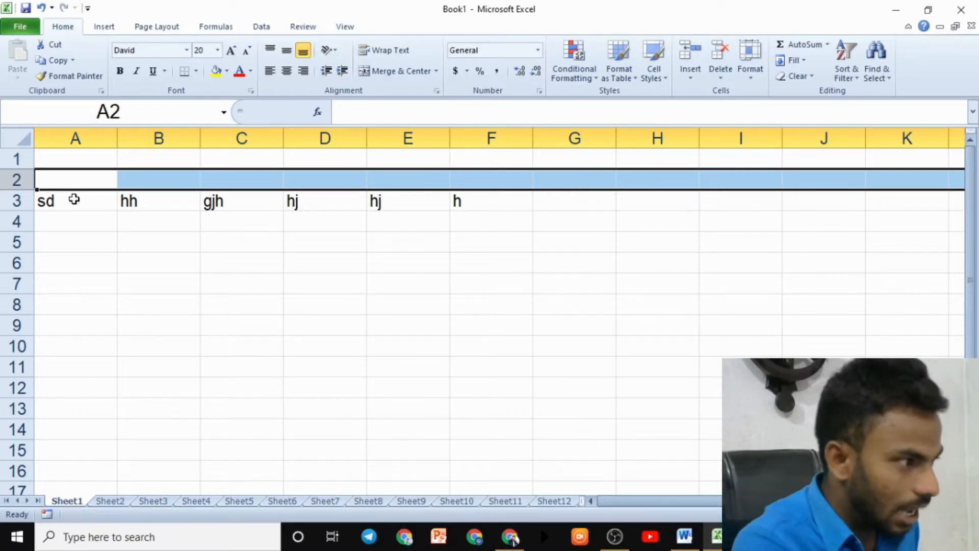
{"action": "left_click", "coordinate": [21, 201]}
{"action": "key", "text": "alt+i"}
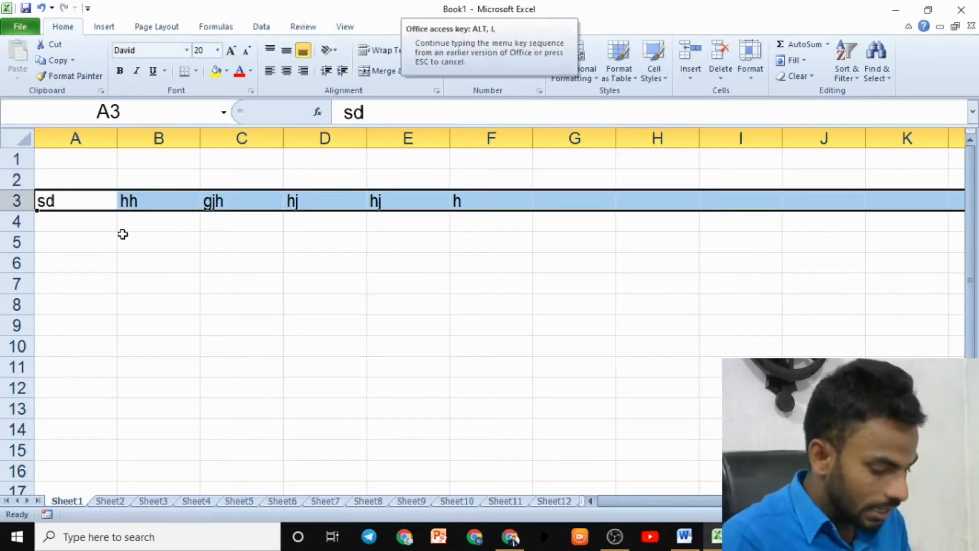
{"action": "key", "text": "r"}
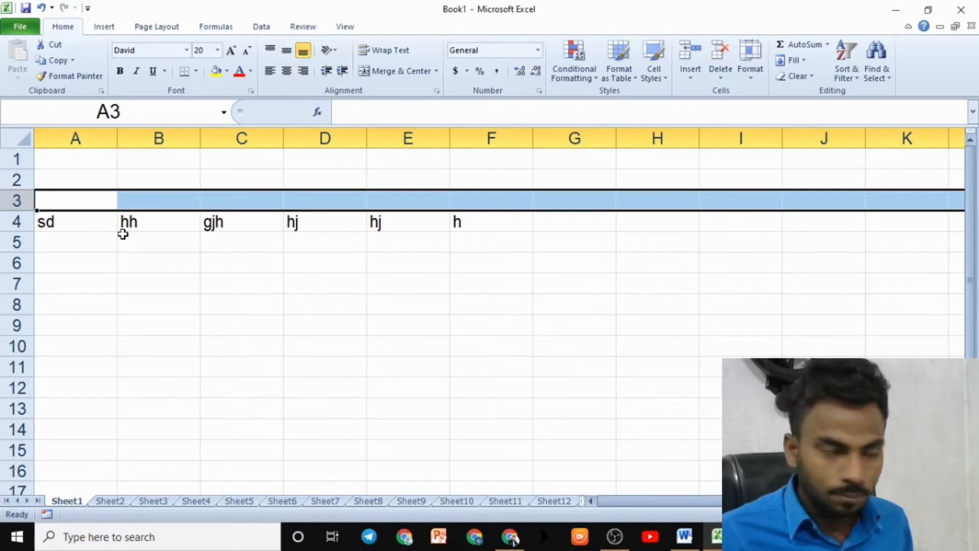
{"action": "key", "text": "alt+i"}
{"action": "key", "text": "r"}
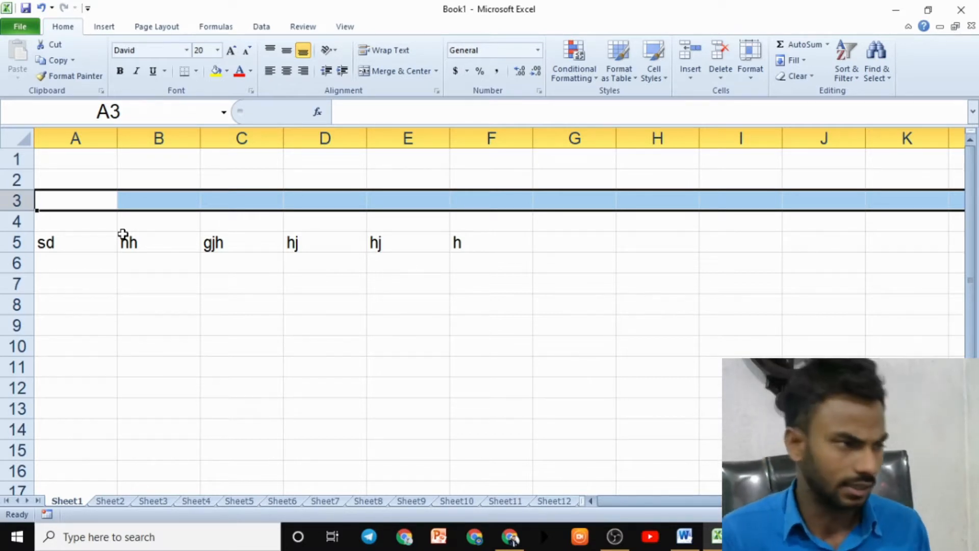
Step: Insert a blank column before column D
{"action": "left_click", "coordinate": [298, 240]}
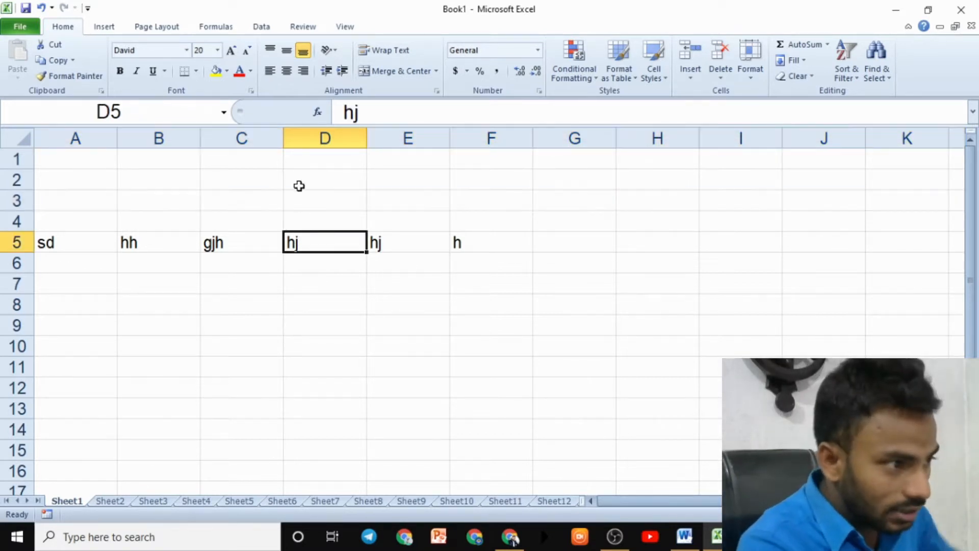
{"action": "left_click", "coordinate": [315, 136]}
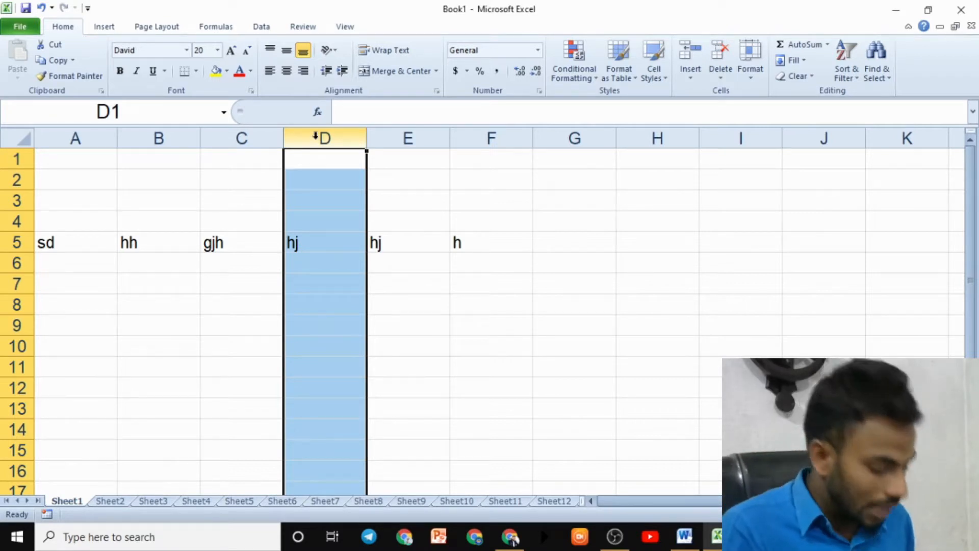
{"action": "key", "text": "alt+i"}
{"action": "key", "text": "c"}
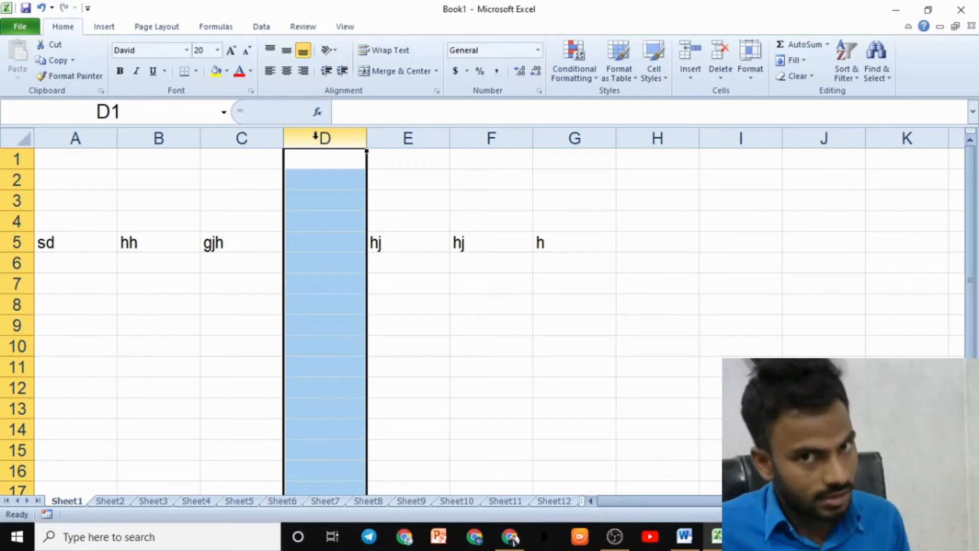
Step: Switch to the shortcut table in Word and examine entries 3 and 4, Ctrl + Shift + Home and Ctrl + Shift + End
{"action": "left_click", "coordinate": [168, 136]}
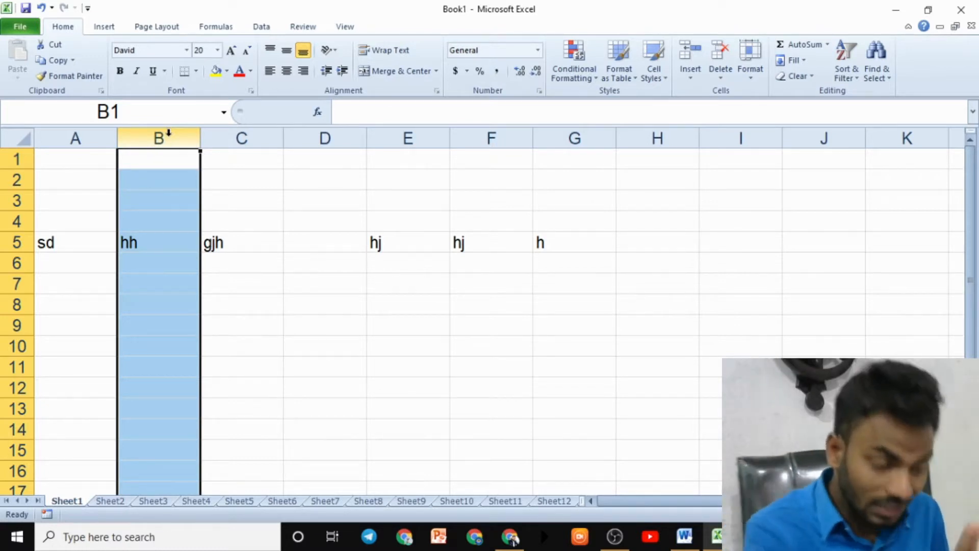
{"action": "left_click", "coordinate": [684, 536]}
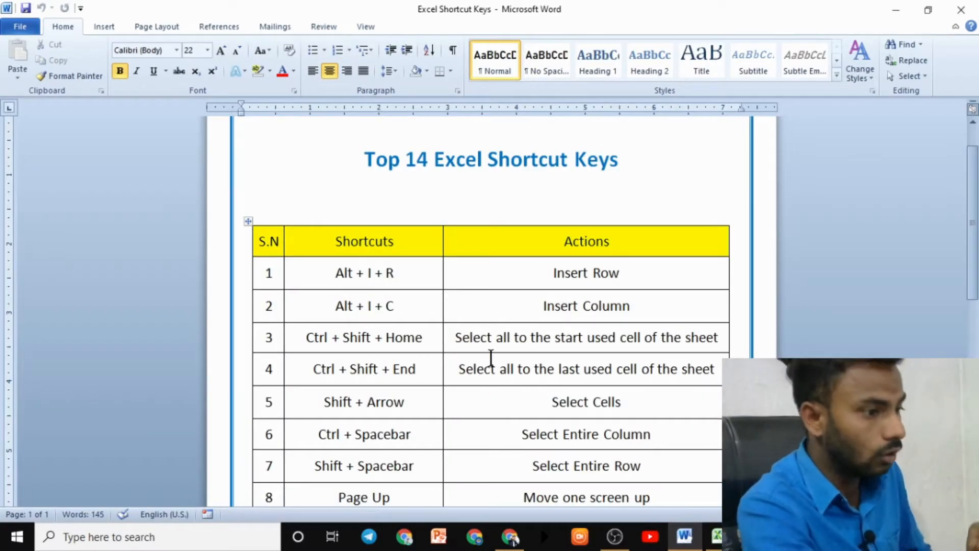
{"action": "scroll", "coordinate": [548, 322], "scroll_direction": "down", "scroll_amount": 1}
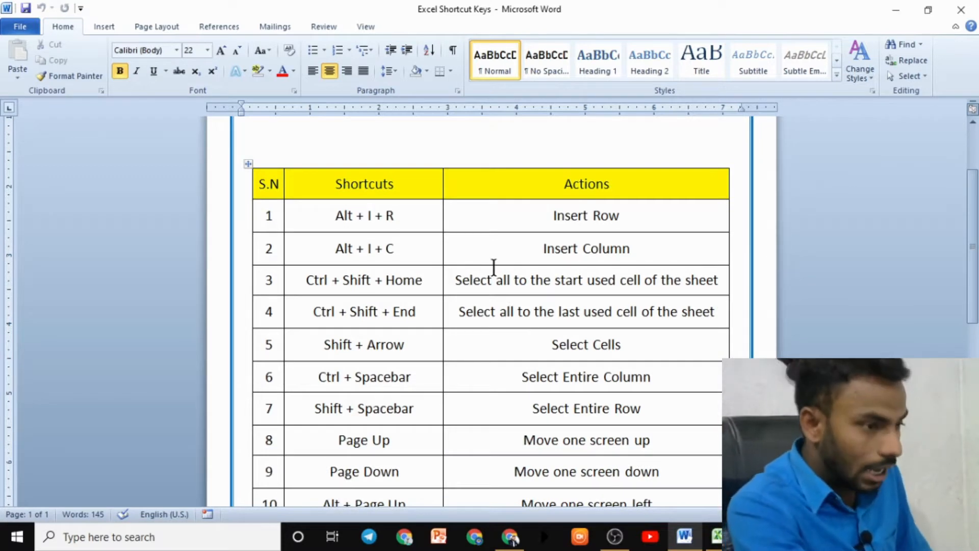
{"action": "left_click_drag", "start_coordinate": [459, 280], "coordinate": [559, 292]}
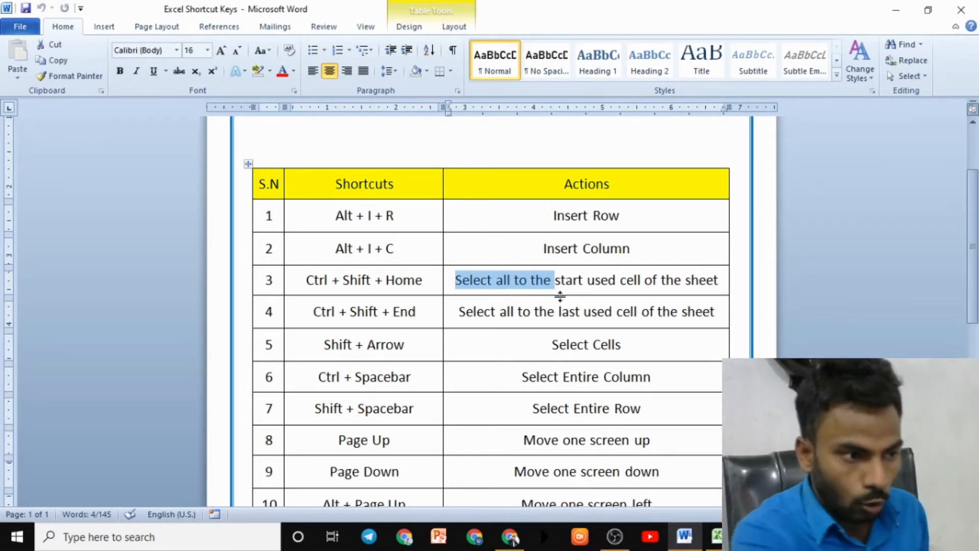
{"action": "left_click", "coordinate": [458, 311]}
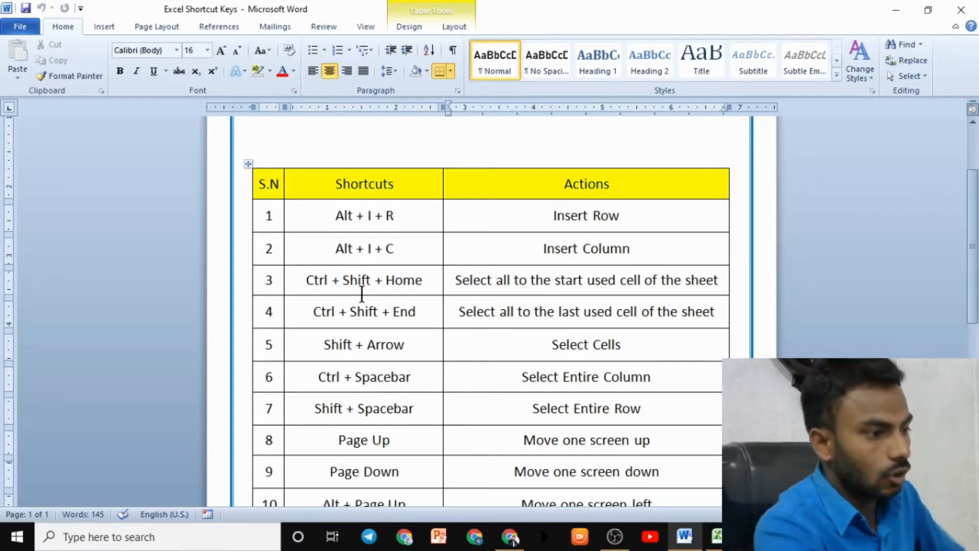
{"action": "left_click_drag", "start_coordinate": [315, 279], "coordinate": [411, 286]}
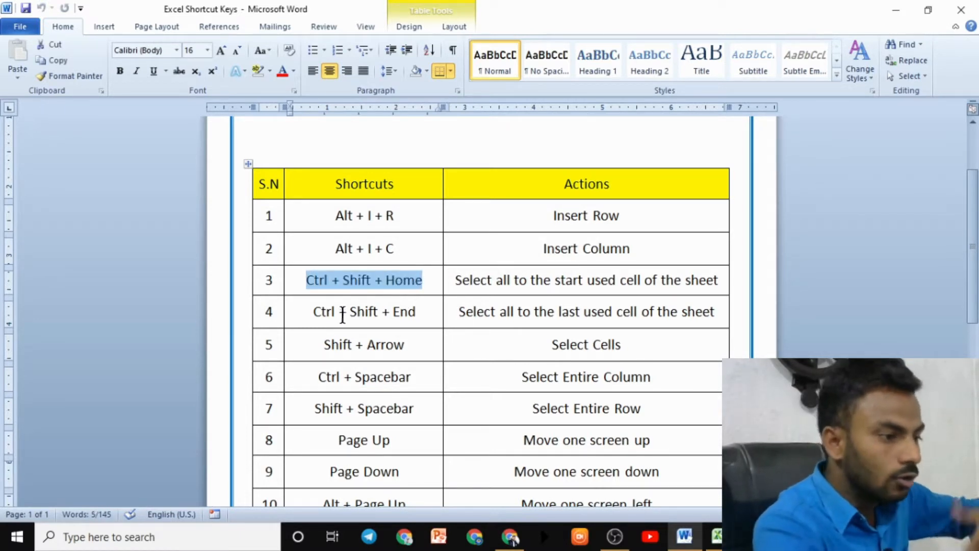
{"action": "left_click_drag", "start_coordinate": [312, 312], "coordinate": [380, 312]}
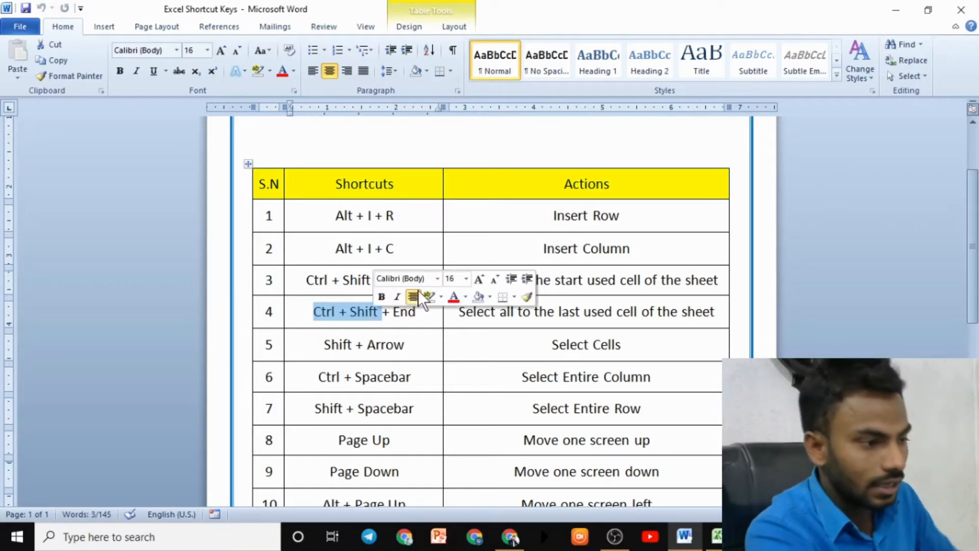
{"action": "left_click_drag", "start_coordinate": [423, 279], "coordinate": [397, 280]}
{"action": "left_click_drag", "start_coordinate": [424, 312], "coordinate": [393, 312]}
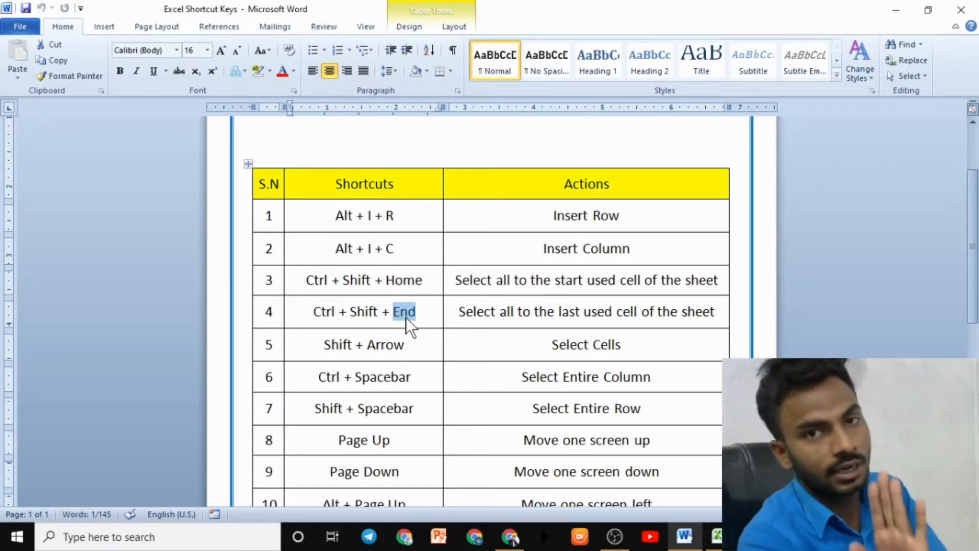
Step: Switch to Excel and enter the sample texts rrt in A2, rtr in B2 and rtr in C6
{"action": "left_click", "coordinate": [717, 535]}
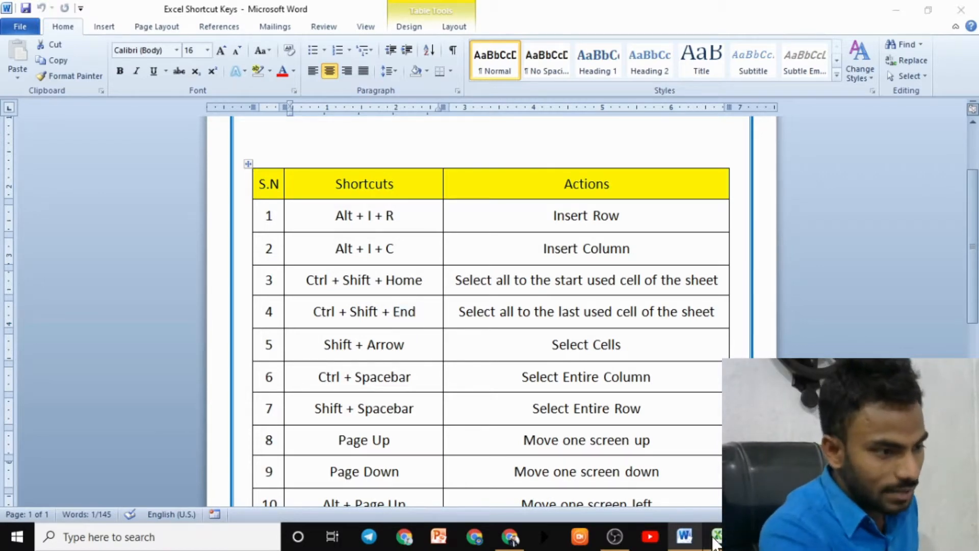
{"action": "left_click", "coordinate": [74, 179]}
{"action": "type", "text": "rrt"}
{"action": "left_click", "coordinate": [135, 184]}
{"action": "type", "text": "rtr"}
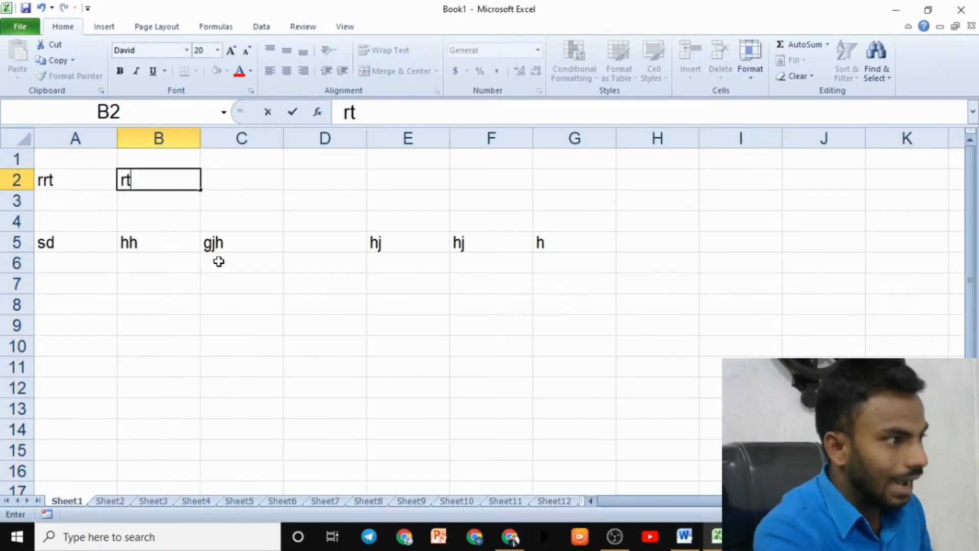
{"action": "left_click", "coordinate": [219, 258]}
{"action": "type", "text": "rtr"}
Step: Enter the sample texts rt in A7, tr in D8 and trtr in F8
{"action": "left_click", "coordinate": [77, 278]}
{"action": "type", "text": "rt"}
{"action": "left_click", "coordinate": [325, 304]}
{"action": "type", "text": "r"}
{"action": "left_click", "coordinate": [453, 300]}
{"action": "type", "text": "trtr"}
{"action": "left_click", "coordinate": [541, 286]}
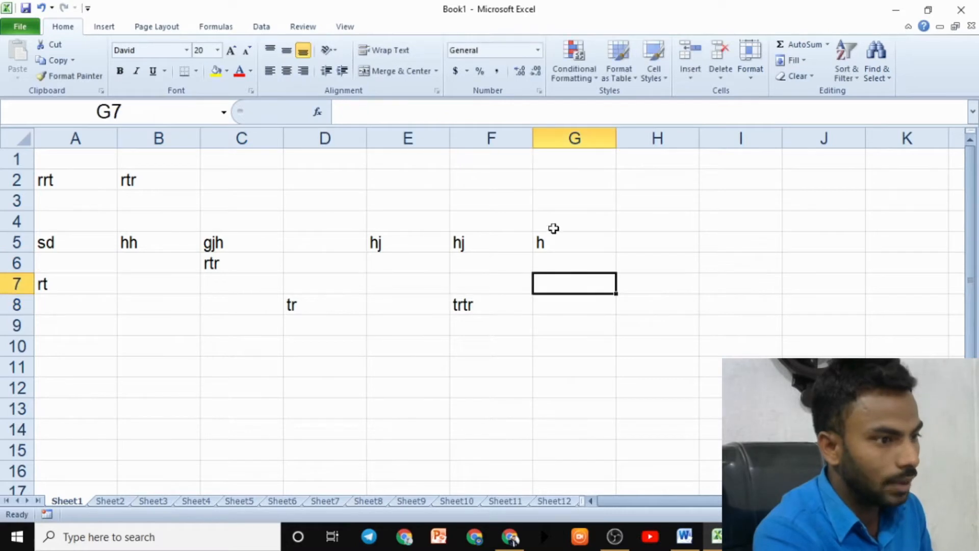
Step: Enter trt in G4, tty in G2 and ty in B9, and replace the text in C6 with ytt
{"action": "left_click", "coordinate": [553, 222]}
{"action": "type", "text": "trt"}
{"action": "left_click", "coordinate": [553, 183]}
{"action": "type", "text": "tty"}
{"action": "left_click", "coordinate": [275, 266]}
{"action": "type", "text": "ytt"}
{"action": "left_click", "coordinate": [128, 324]}
{"action": "type", "text": "ty"}
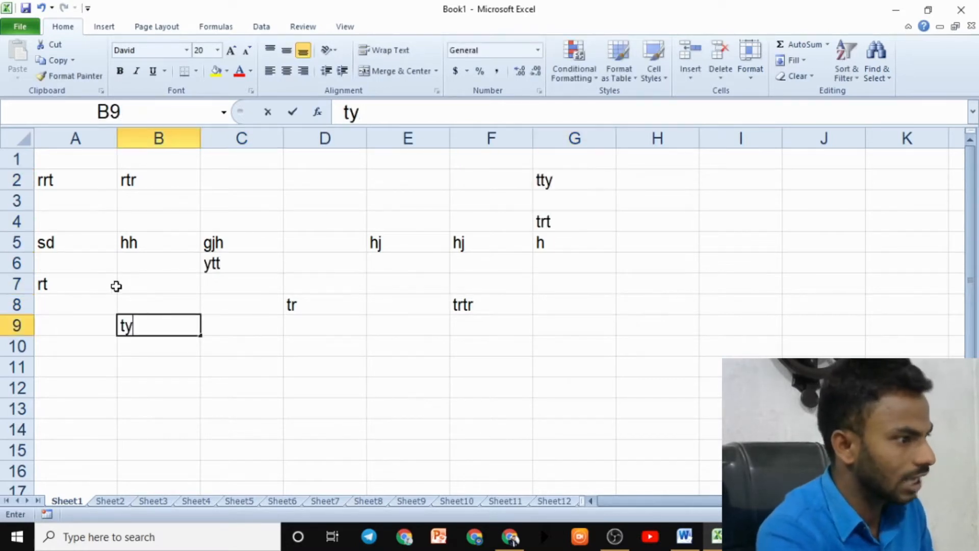
Step: Enter the sample texts ytu in A8, yu in C9 and yuy in E9
{"action": "left_click", "coordinate": [82, 288]}
{"action": "left_click", "coordinate": [90, 305]}
{"action": "type", "text": "ytu"}
{"action": "left_click", "coordinate": [272, 323]}
{"action": "type", "text": "yu"}
{"action": "left_click", "coordinate": [439, 318]}
{"action": "type", "text": "yuy"}
{"action": "left_click", "coordinate": [509, 321]}
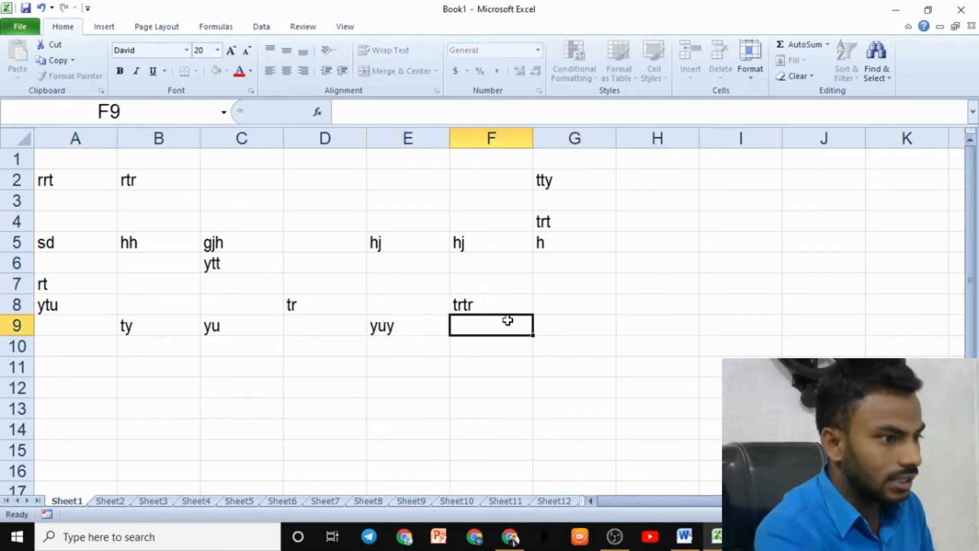
Step: Switch to Word, highlight the "Ctrl + Shift + Home" entry in the third row of the shortcuts table, and return to Excel
{"action": "left_click", "coordinate": [682, 534]}
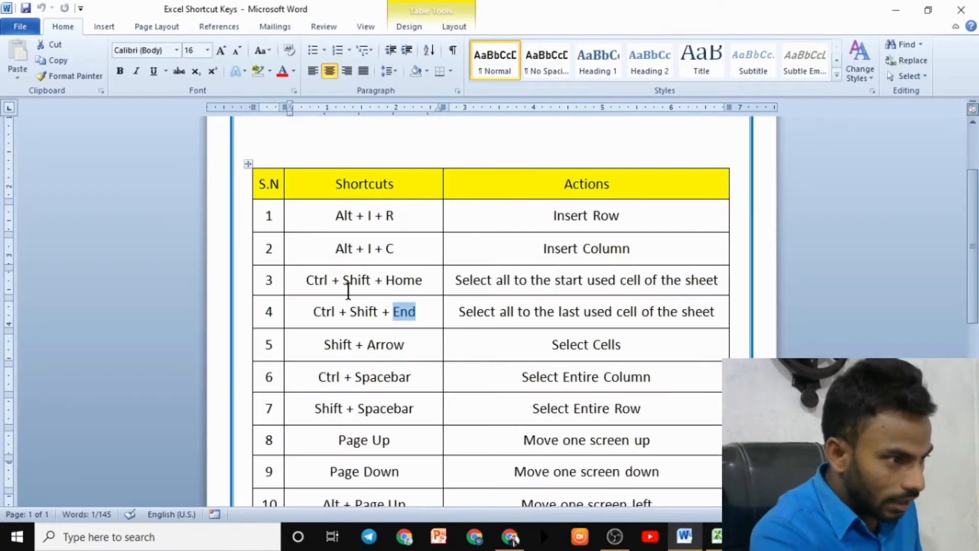
{"action": "left_click_drag", "start_coordinate": [303, 279], "coordinate": [415, 285]}
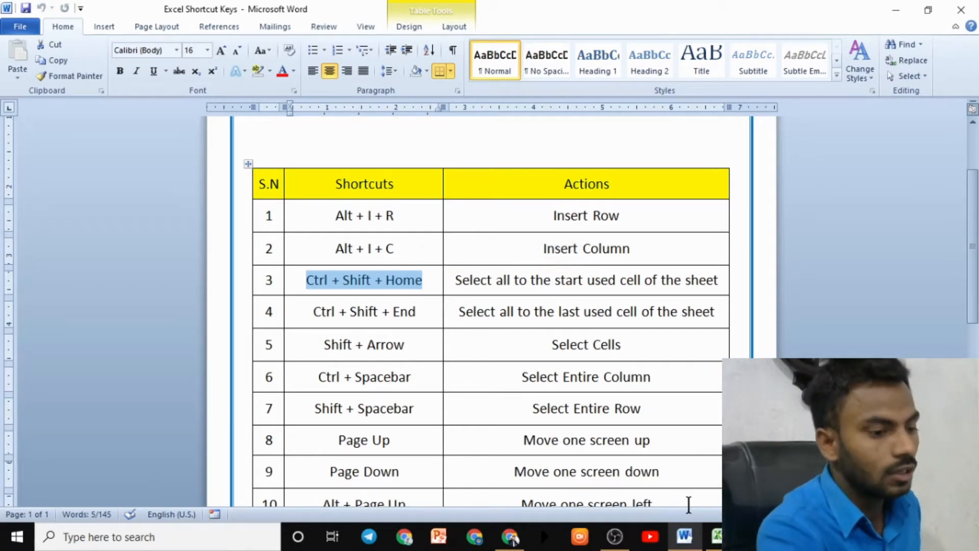
{"action": "left_click", "coordinate": [715, 535]}
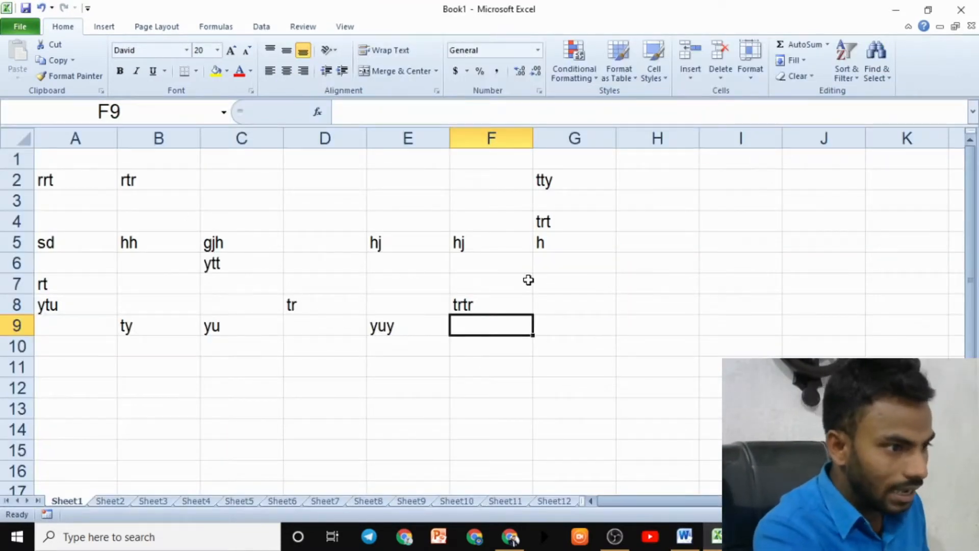
Step: Extend the selection from G8 back to the start of the sheet, and repeat it from D8
{"action": "left_click", "coordinate": [569, 303]}
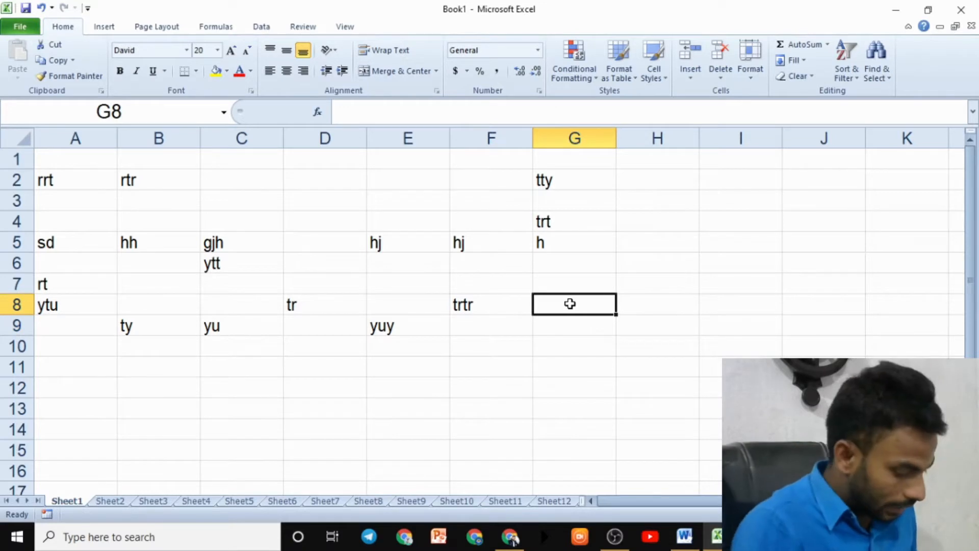
{"action": "key", "text": "ctrl+shift+Home"}
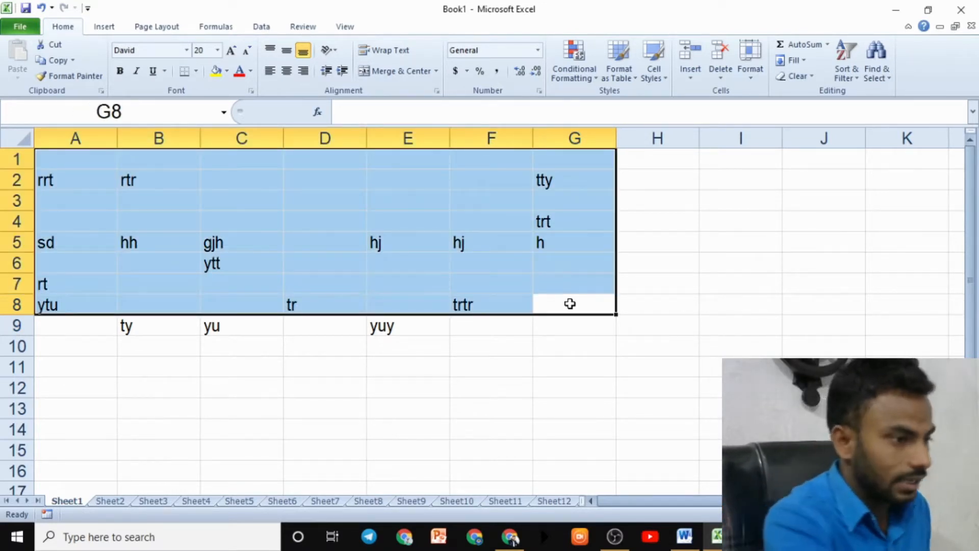
{"action": "left_click", "coordinate": [451, 365]}
{"action": "left_click", "coordinate": [341, 298]}
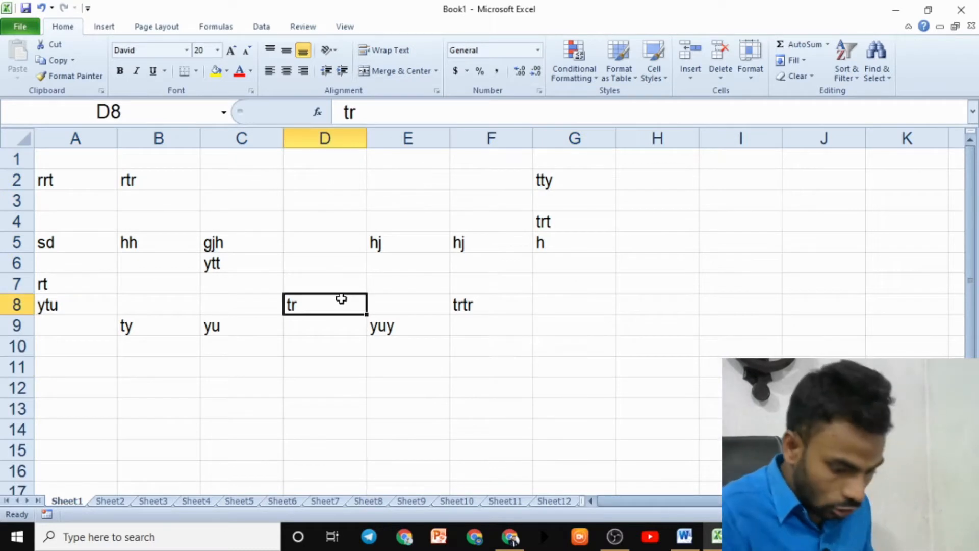
{"action": "key", "text": "ctrl+shift+Home"}
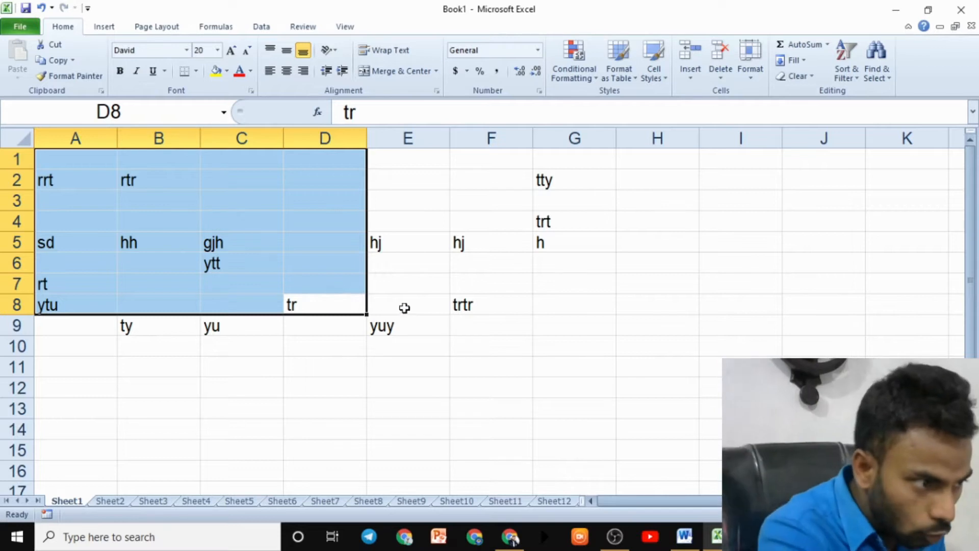
Step: Select E8, annotate the area above it and to its left with freehand red strokes, and clear the annotations
{"action": "left_click", "coordinate": [401, 301]}
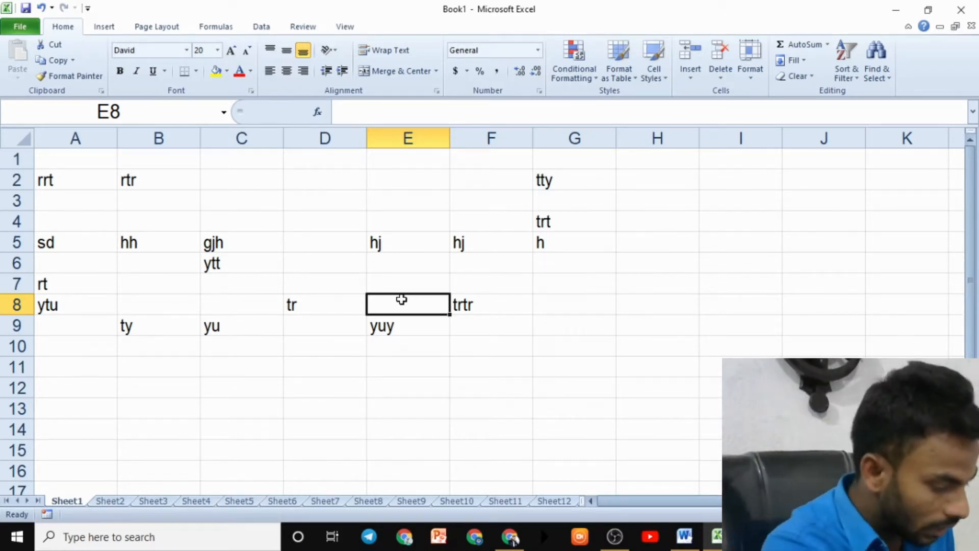
{"action": "left_click_drag", "start_coordinate": [415, 306], "coordinate": [417, 132]}
{"action": "left_click_drag", "start_coordinate": [400, 306], "coordinate": [119, 301]}
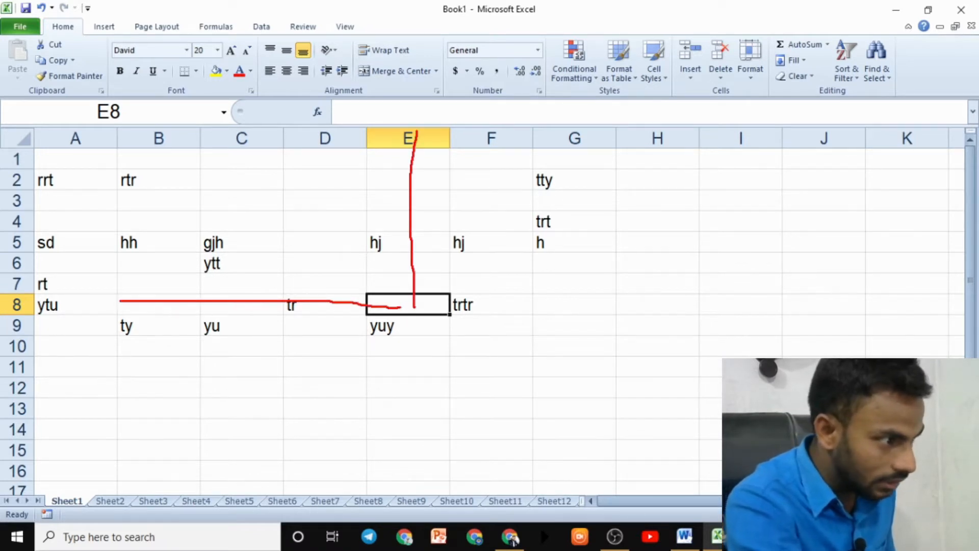
{"action": "mouse_move", "coordinate": [97, 178]}
{"action": "left_mouse_down"}
{"action": "mouse_move", "coordinate": [255, 235]}
{"action": "mouse_move", "coordinate": [204, 255]}
{"action": "mouse_move", "coordinate": [168, 225]}
{"action": "left_mouse_up"}
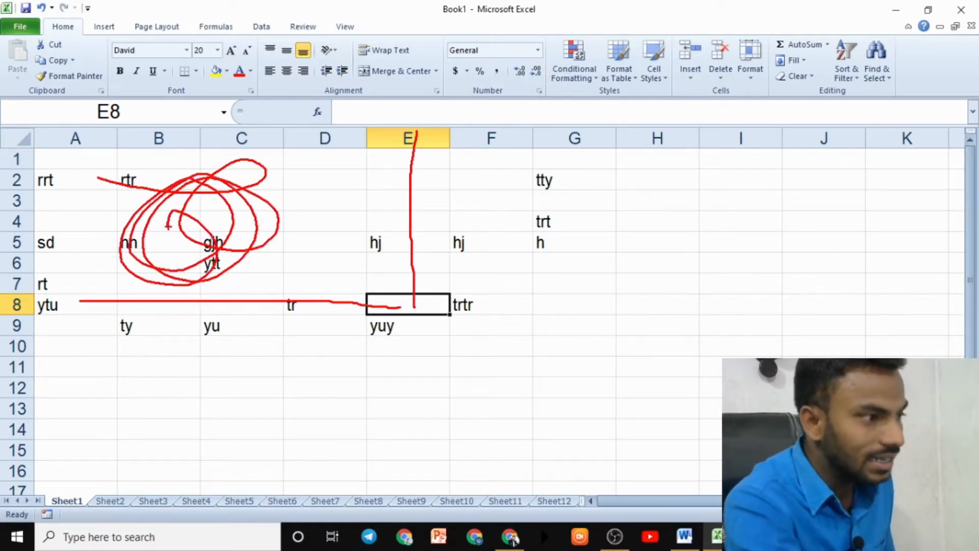
{"action": "mouse_move", "coordinate": [421, 312]}
{"action": "left_mouse_down"}
{"action": "mouse_move", "coordinate": [267, 238]}
{"action": "mouse_move", "coordinate": [76, 167]}
{"action": "left_mouse_up"}
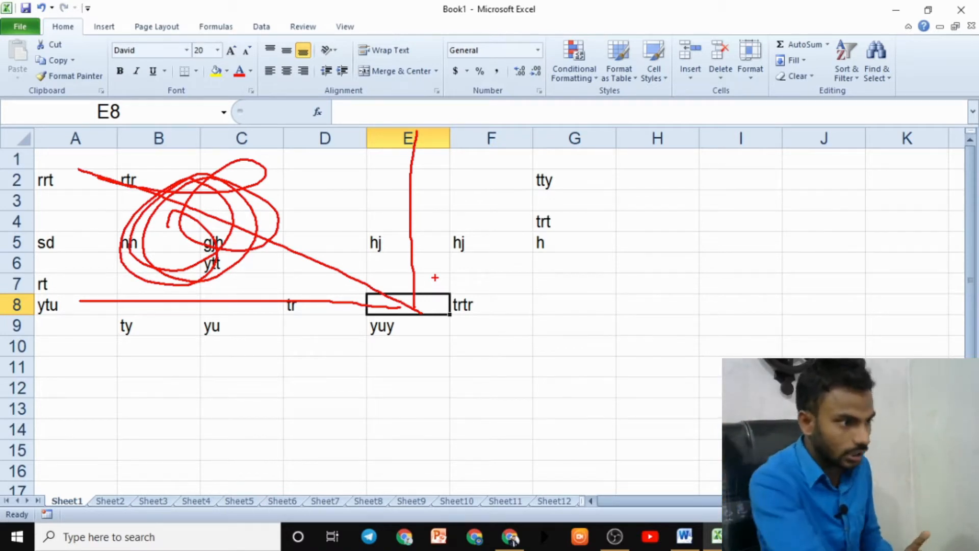
{"action": "key", "text": "Escape"}
Step: Extend the selection from D7 back to the start of the sheet
{"action": "left_click", "coordinate": [316, 280]}
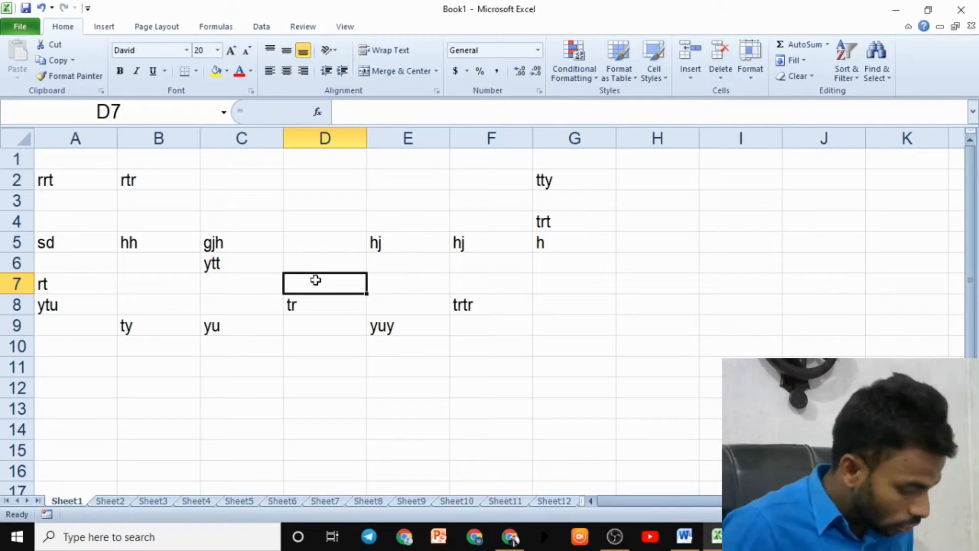
{"action": "key", "text": "ctrl+shift+Home"}
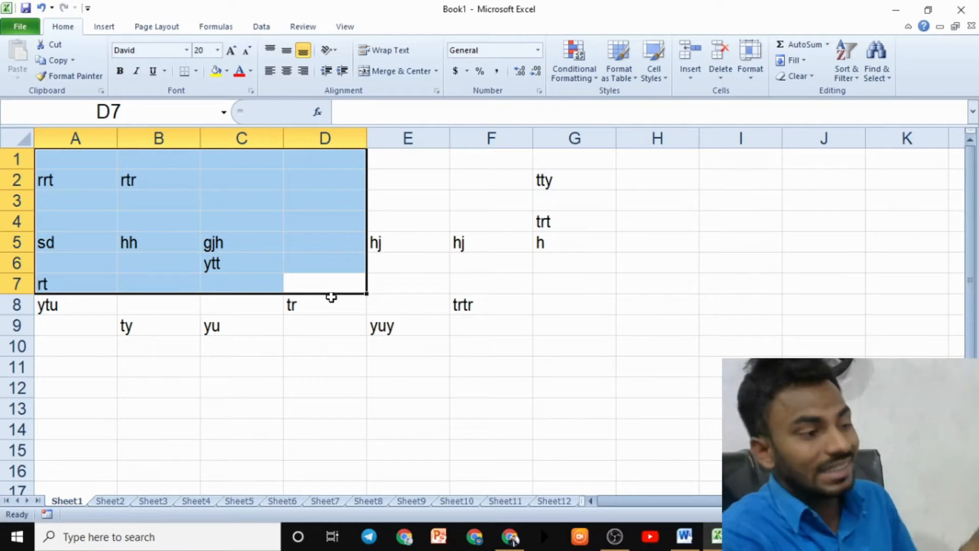
Step: Mark the range from F8 up column F and along row 8 to column A with red strokes, and clear the annotations
{"action": "left_click", "coordinate": [413, 309]}
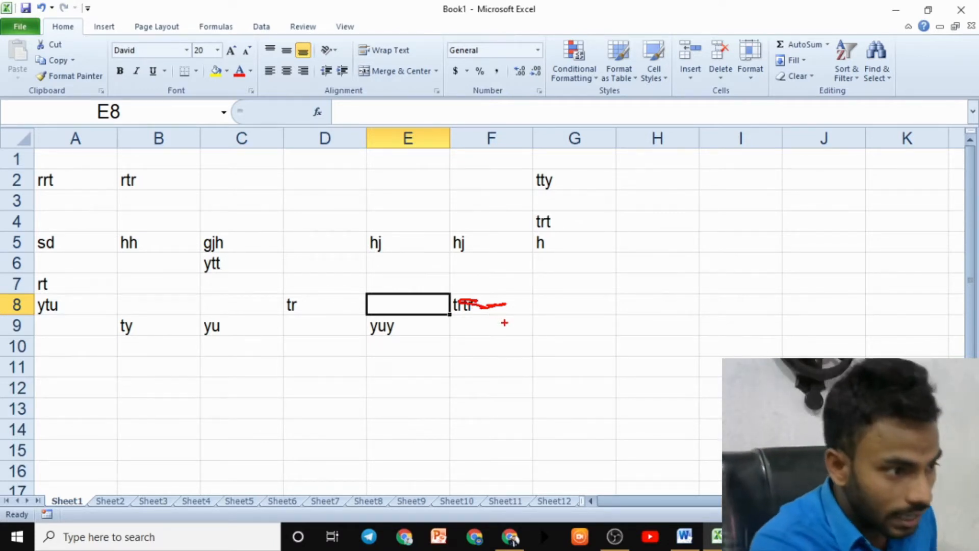
{"action": "left_click_drag", "start_coordinate": [504, 305], "coordinate": [489, 173]}
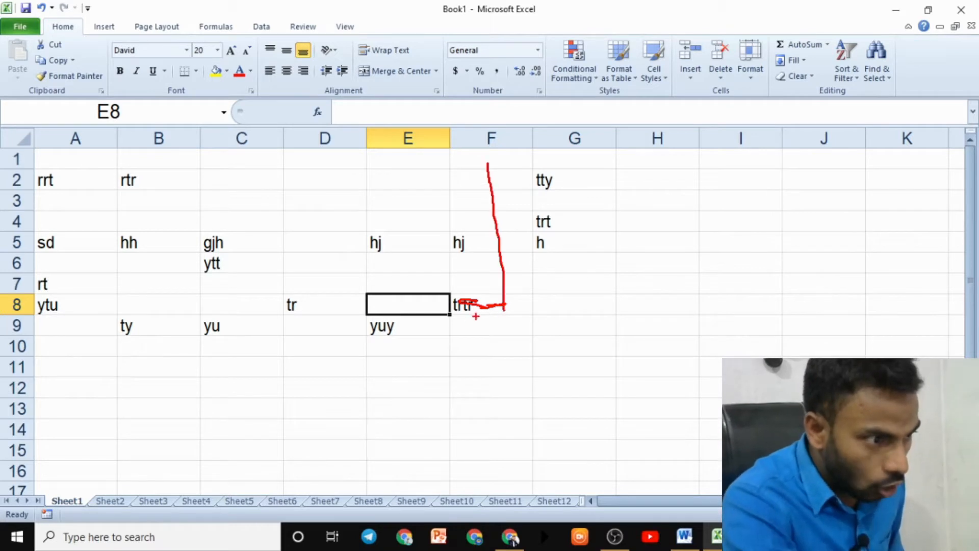
{"action": "left_click_drag", "start_coordinate": [332, 305], "coordinate": [122, 305]}
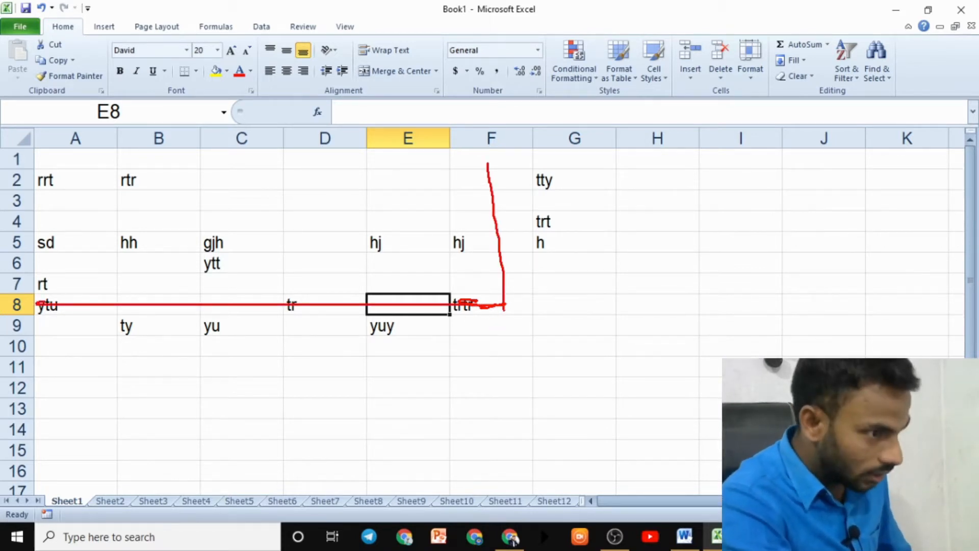
{"action": "key", "text": "Escape"}
{"action": "key", "text": "ctrl+2"}
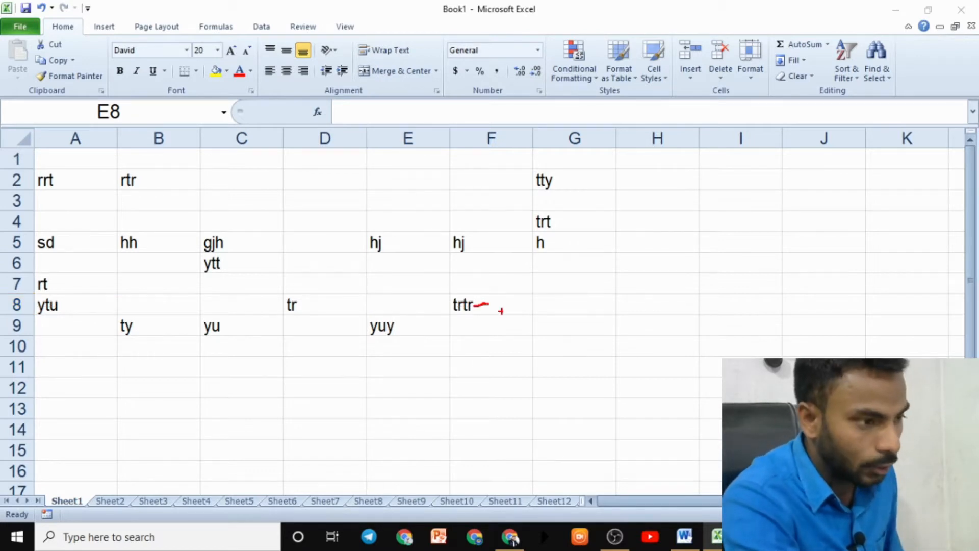
{"action": "left_click_drag", "start_coordinate": [501, 307], "coordinate": [34, 304]}
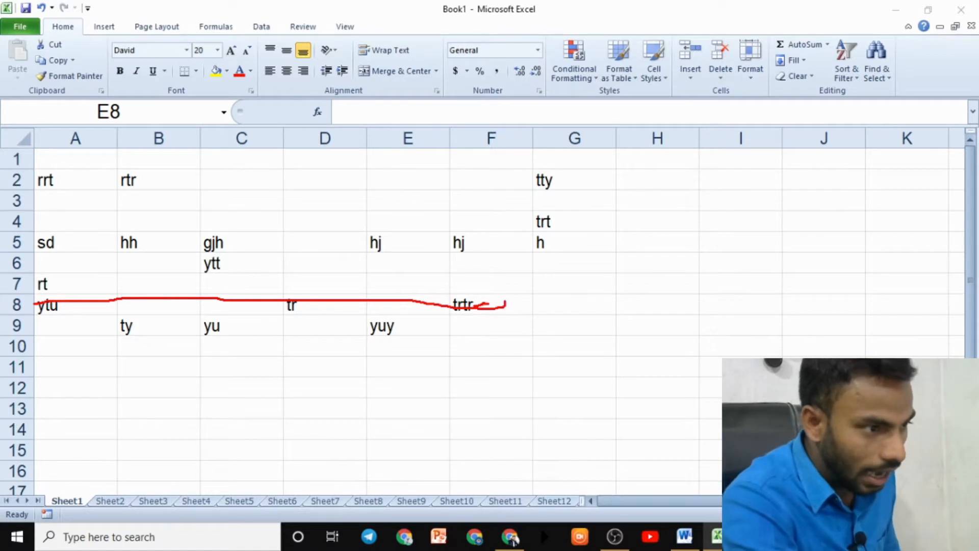
{"action": "mouse_move", "coordinate": [505, 302]}
{"action": "left_mouse_down"}
{"action": "mouse_move", "coordinate": [483, 197]}
{"action": "mouse_move", "coordinate": [135, 193]}
{"action": "mouse_move", "coordinate": [355, 232]}
{"action": "mouse_move", "coordinate": [258, 243]}
{"action": "left_mouse_up"}
{"action": "key", "text": "Escape"}
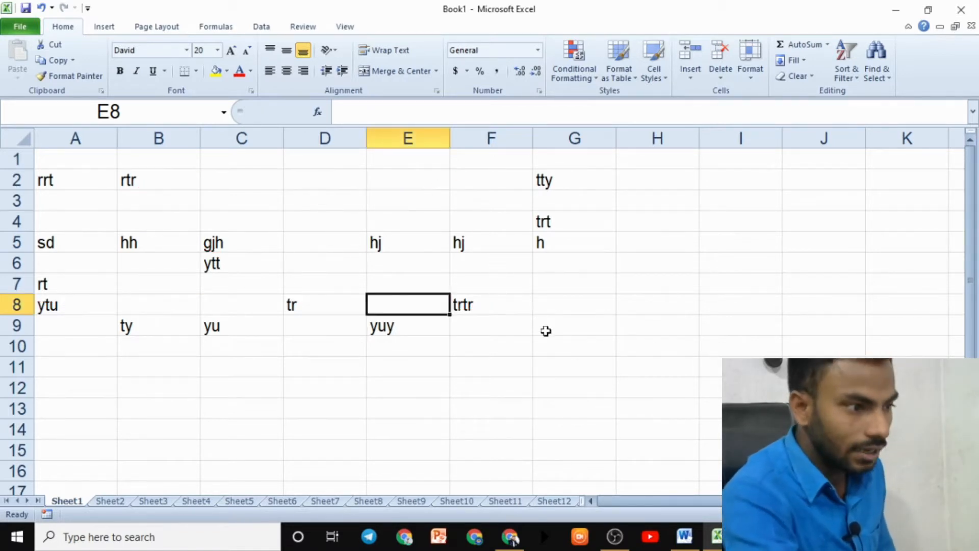
Step: Extend the selection from F8 back to the start of the sheet
{"action": "left_click", "coordinate": [524, 304]}
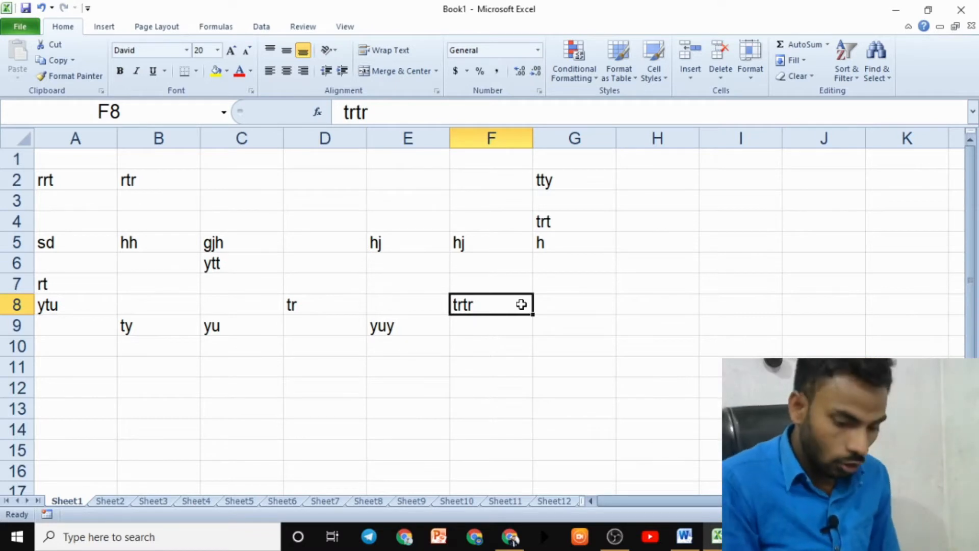
{"action": "key", "text": "ctrl+shift+Home"}
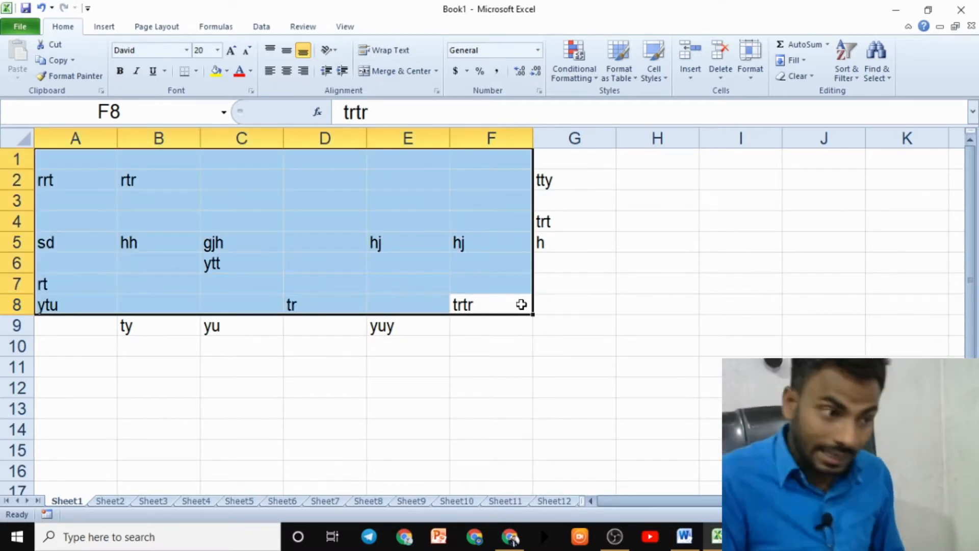
Step: Review the shortcut for selecting to the start used cell in the Word table, and return to Excel
{"action": "left_click", "coordinate": [684, 536]}
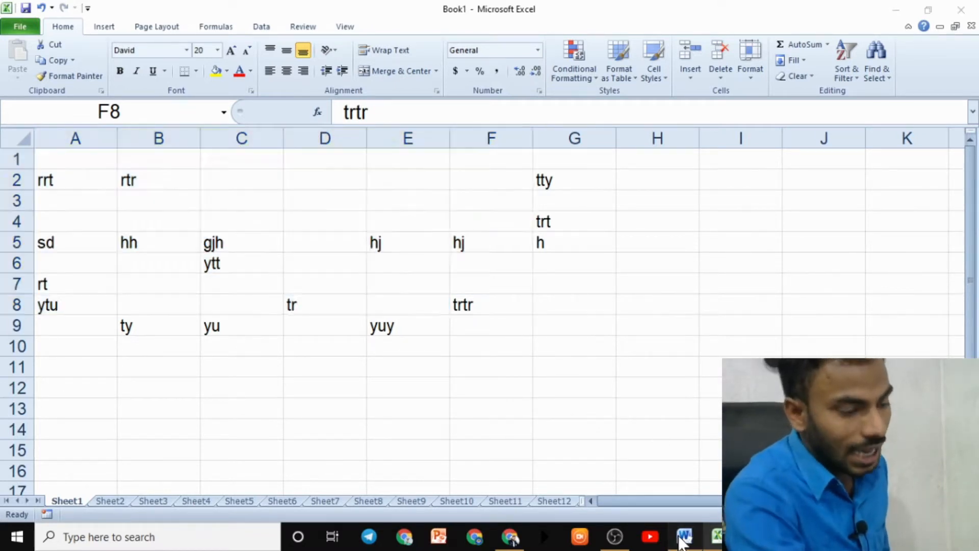
{"action": "left_click_drag", "start_coordinate": [424, 281], "coordinate": [387, 302]}
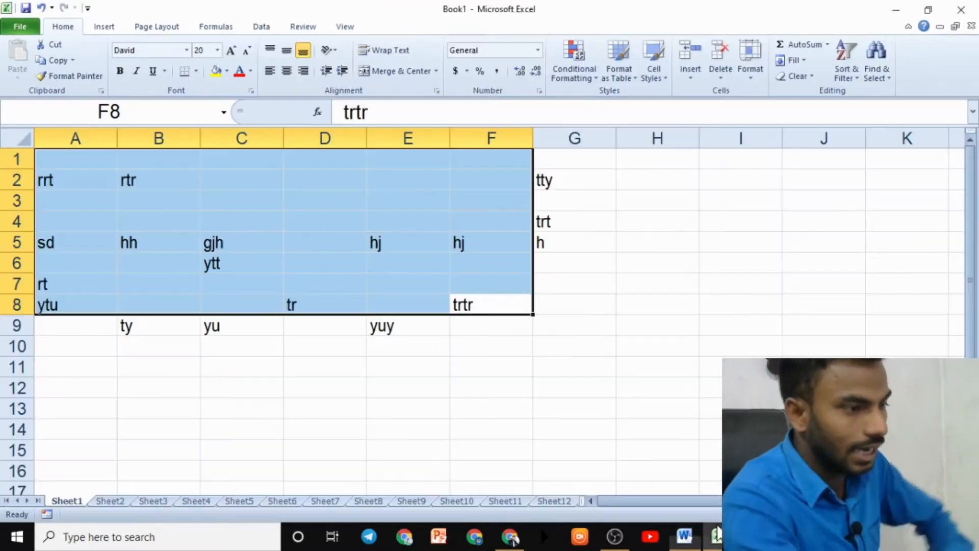
{"action": "left_click", "coordinate": [715, 536]}
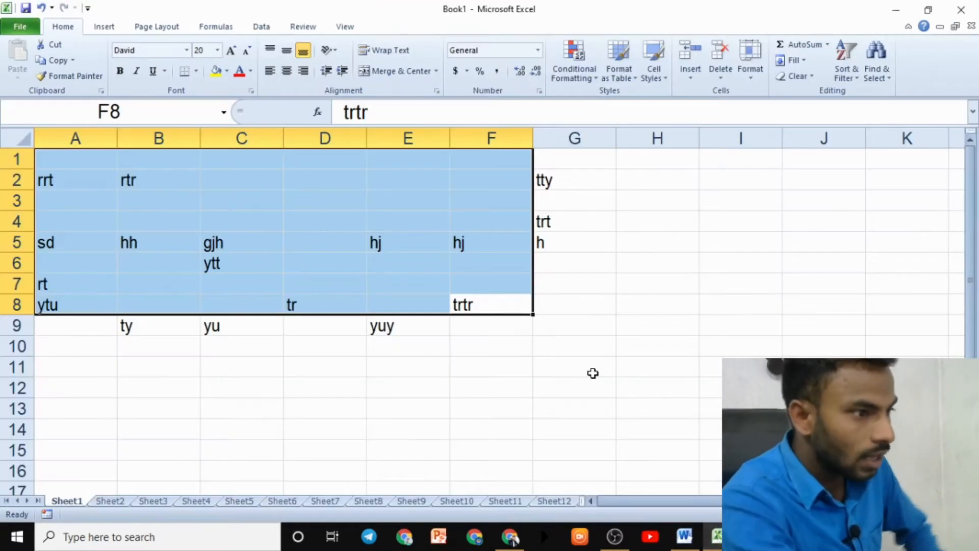
Step: Extend the selection from A2 to the last used cell of the sheet
{"action": "left_click", "coordinate": [592, 374]}
{"action": "left_click", "coordinate": [154, 207]}
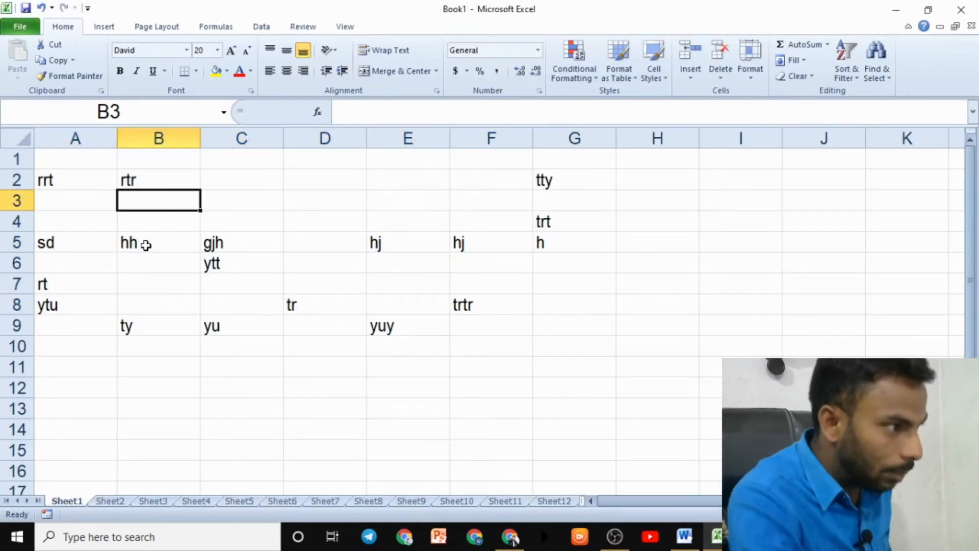
{"action": "left_click", "coordinate": [95, 185]}
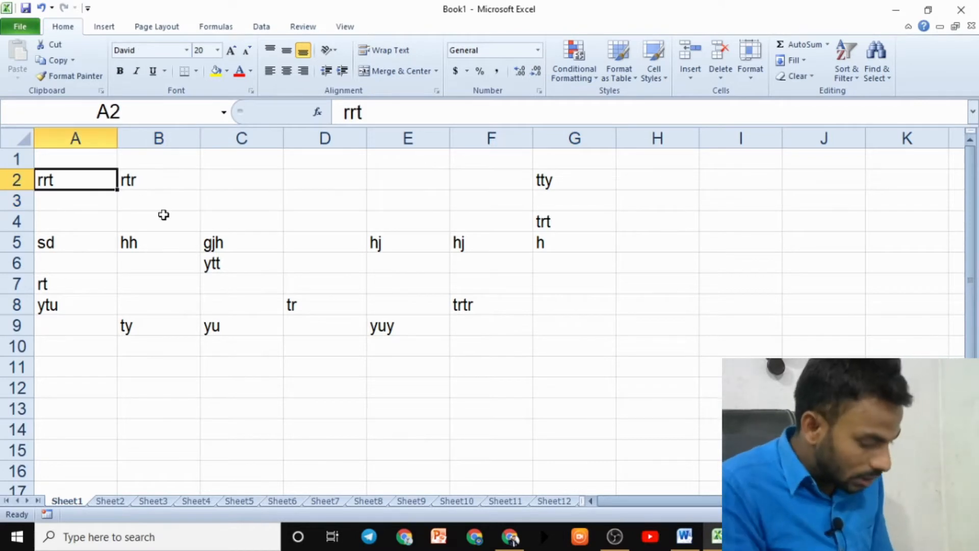
{"action": "key", "text": "ctrl+shift+End"}
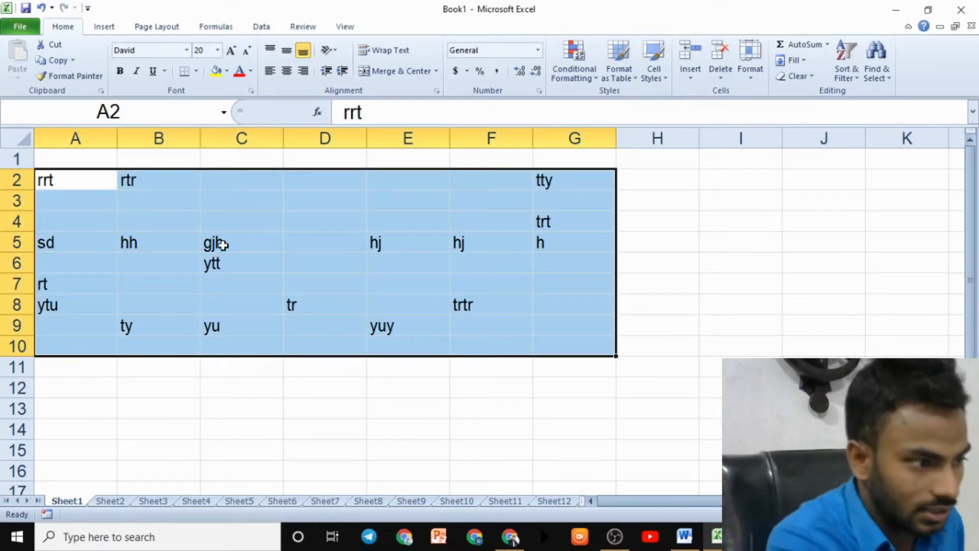
Step: Select F8, circle the data above and left of it with a red freehand stroke, and clear the annotations
{"action": "left_click", "coordinate": [603, 340]}
{"action": "left_click", "coordinate": [493, 308]}
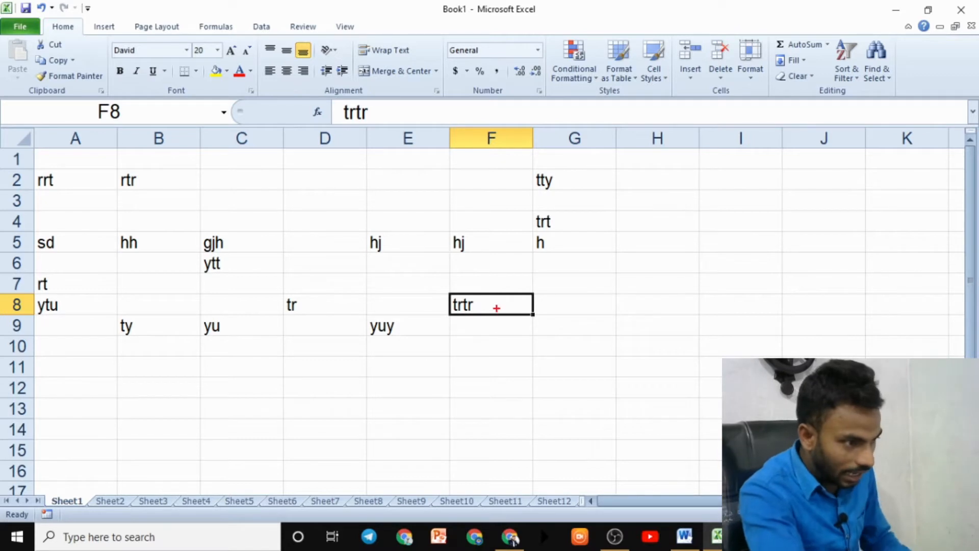
{"action": "mouse_move", "coordinate": [514, 304]}
{"action": "left_mouse_down"}
{"action": "mouse_move", "coordinate": [515, 278]}
{"action": "mouse_move", "coordinate": [98, 212]}
{"action": "mouse_move", "coordinate": [153, 294]}
{"action": "mouse_move", "coordinate": [479, 263]}
{"action": "left_mouse_up"}
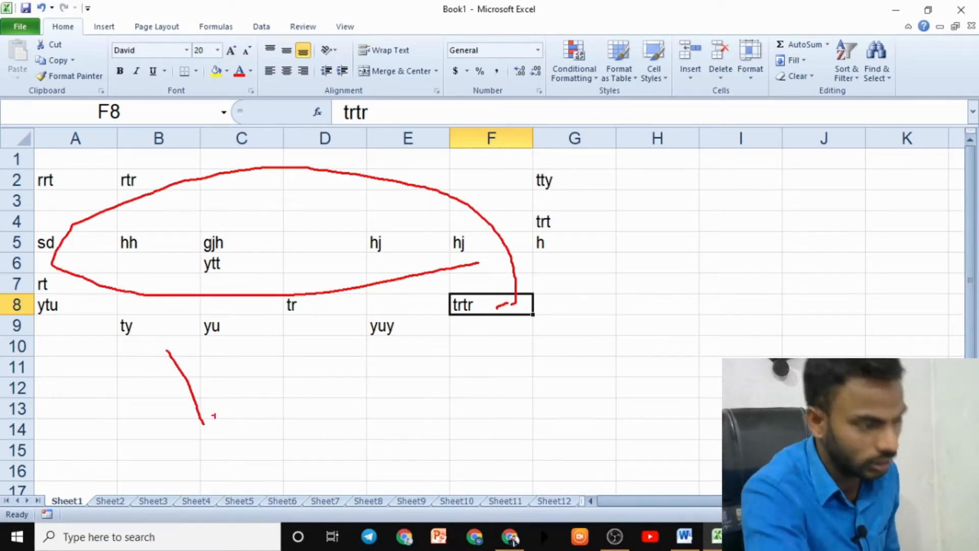
{"action": "key", "text": "Escape"}
Step: Extend the selection from B2 to the last used cell of the sheet
{"action": "left_click", "coordinate": [231, 182]}
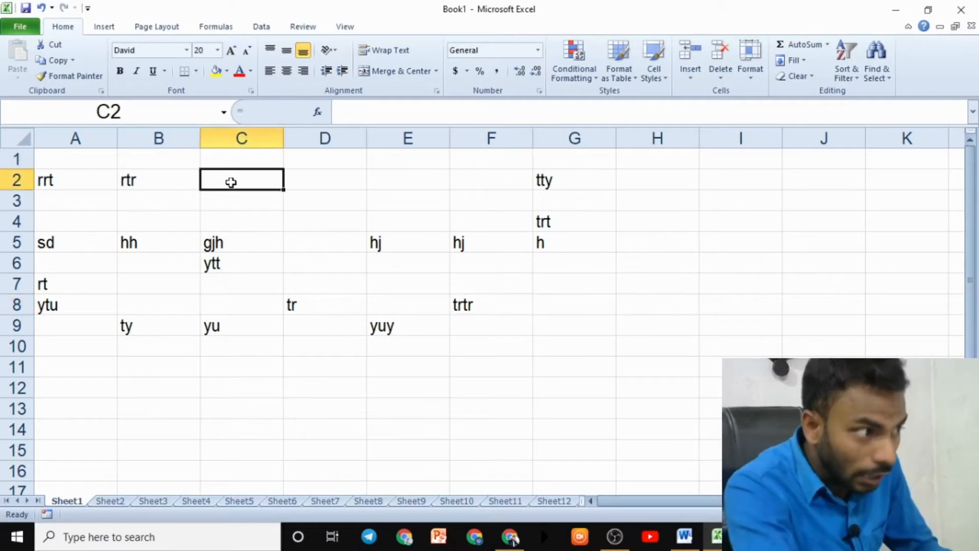
{"action": "left_click", "coordinate": [175, 179]}
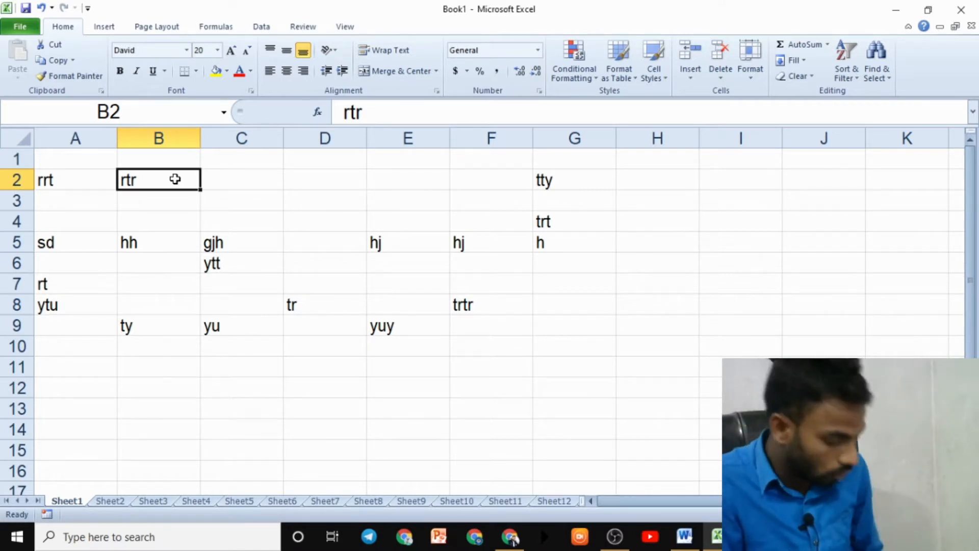
{"action": "key", "text": "ctrl+shift+End"}
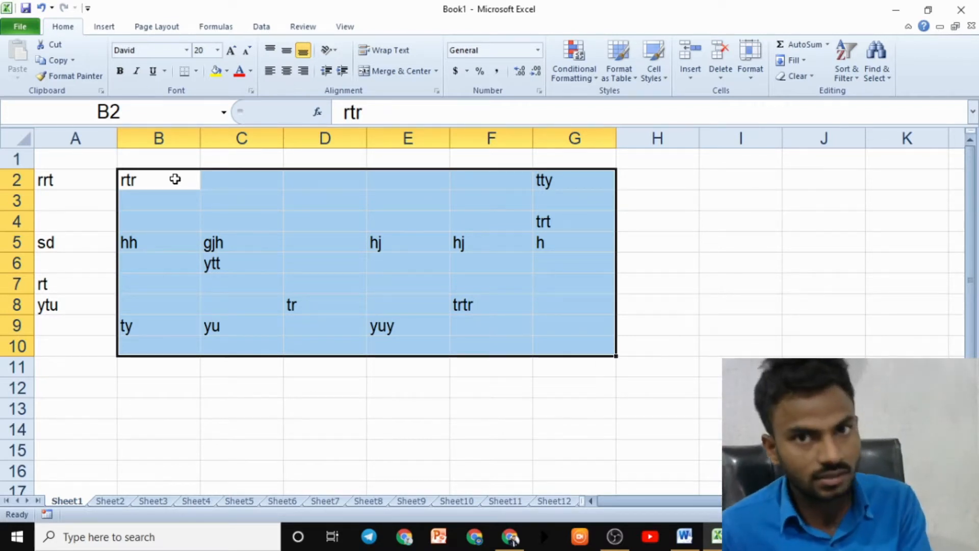
Step: Fill cells A10 to G10 with the sample texts tyy, tyt, tyt, yty, rtyty, ytyt and yty
{"action": "left_click", "coordinate": [436, 403]}
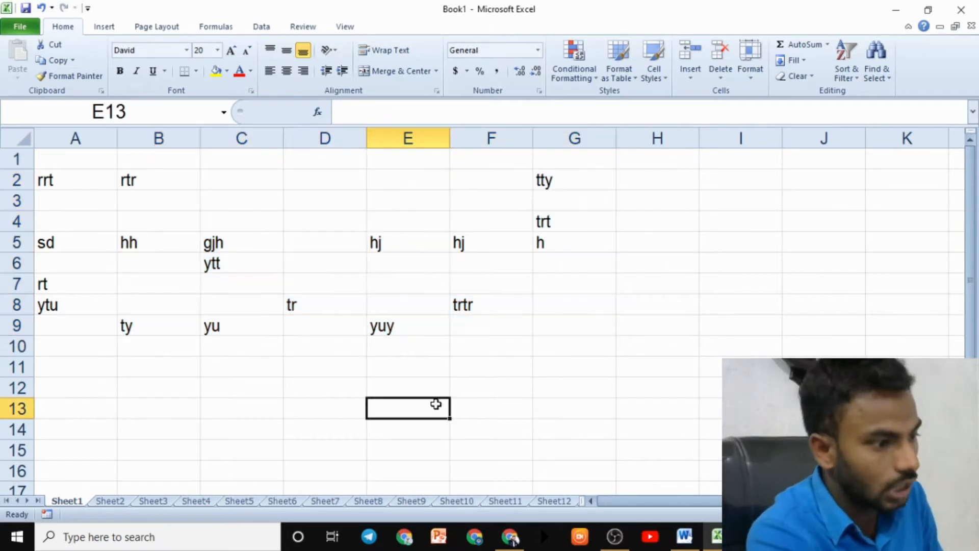
{"action": "left_click", "coordinate": [392, 346]}
{"action": "type", "text": "rtyty"}
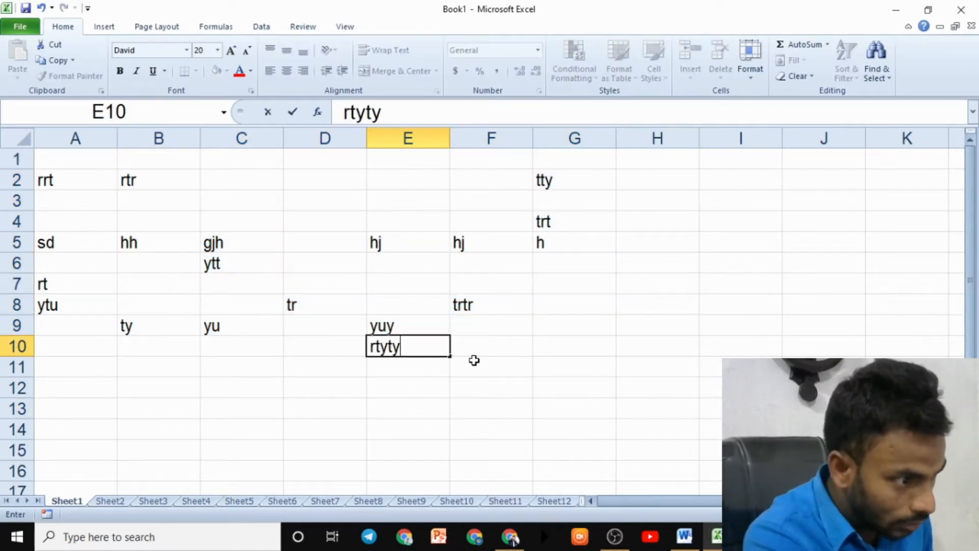
{"action": "left_click", "coordinate": [472, 359]}
{"action": "left_click", "coordinate": [457, 344]}
{"action": "type", "text": "ytyt"}
{"action": "key", "text": "Left"}
{"action": "key", "text": "Left"}
{"action": "type", "text": "yty"}
{"action": "key", "text": "Left"}
{"action": "type", "text": "tyt"}
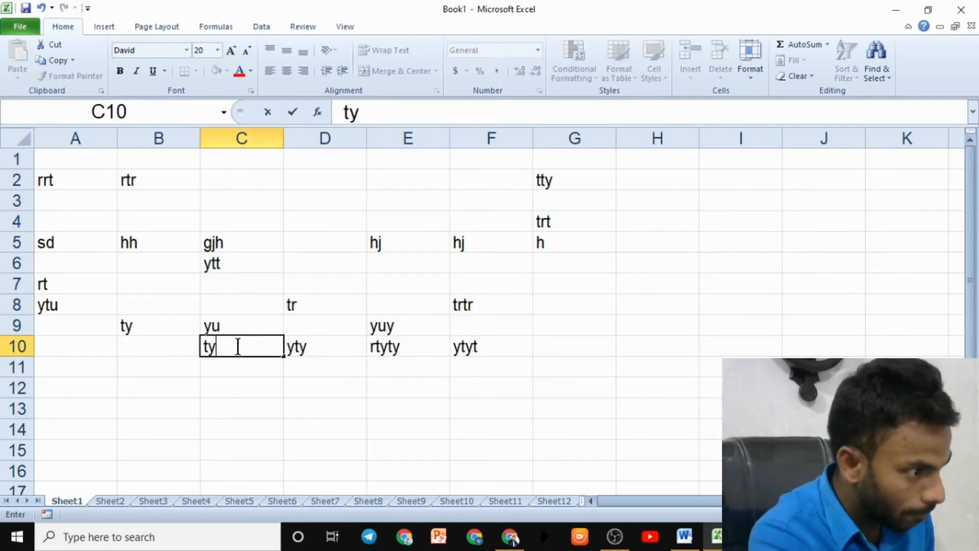
{"action": "key", "text": "Left"}
{"action": "type", "text": "tyt"}
{"action": "left_click", "coordinate": [562, 346]}
{"action": "type", "text": "yty"}
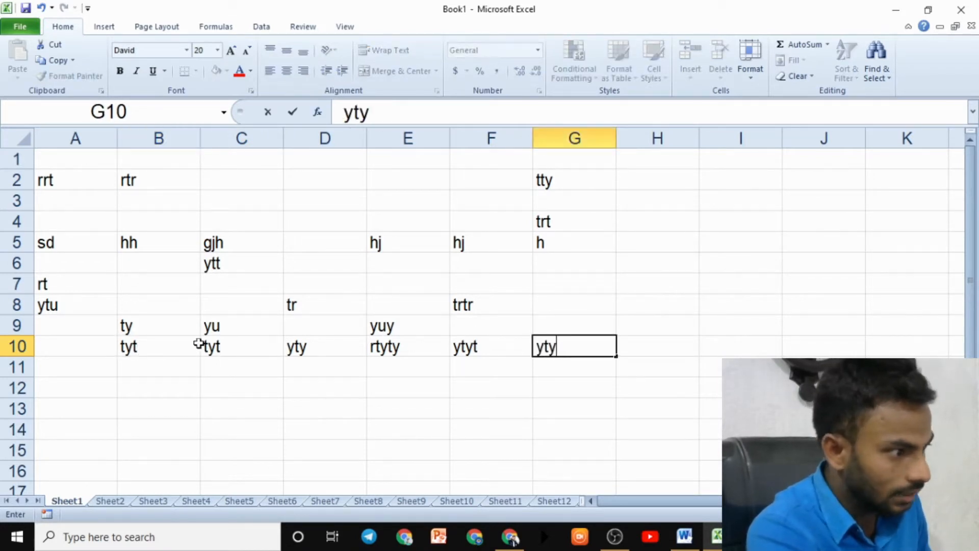
{"action": "left_click", "coordinate": [99, 346]}
{"action": "type", "text": "tyy"}
Step: Extend the selection from B4 to the last used cell of the sheet
{"action": "left_click", "coordinate": [172, 225]}
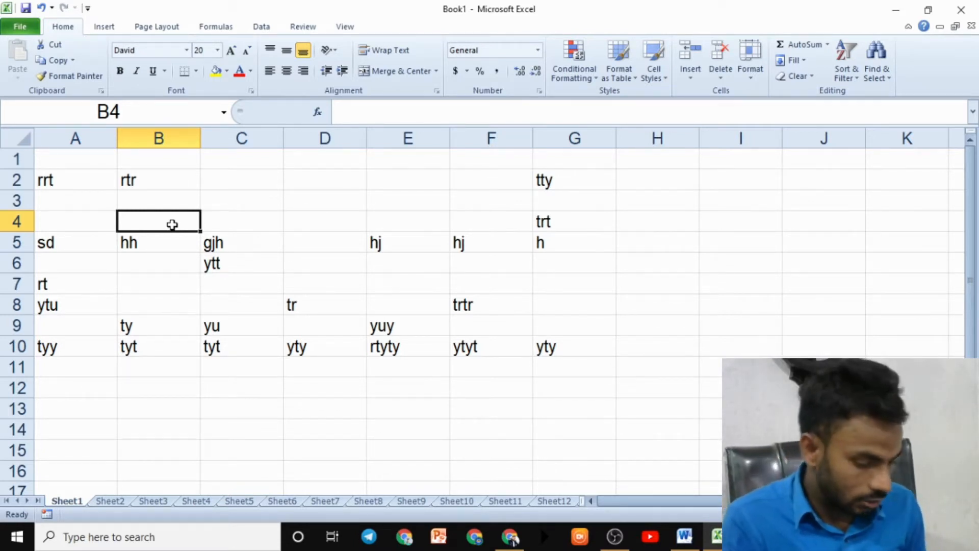
{"action": "key", "text": "ctrl+shift+End"}
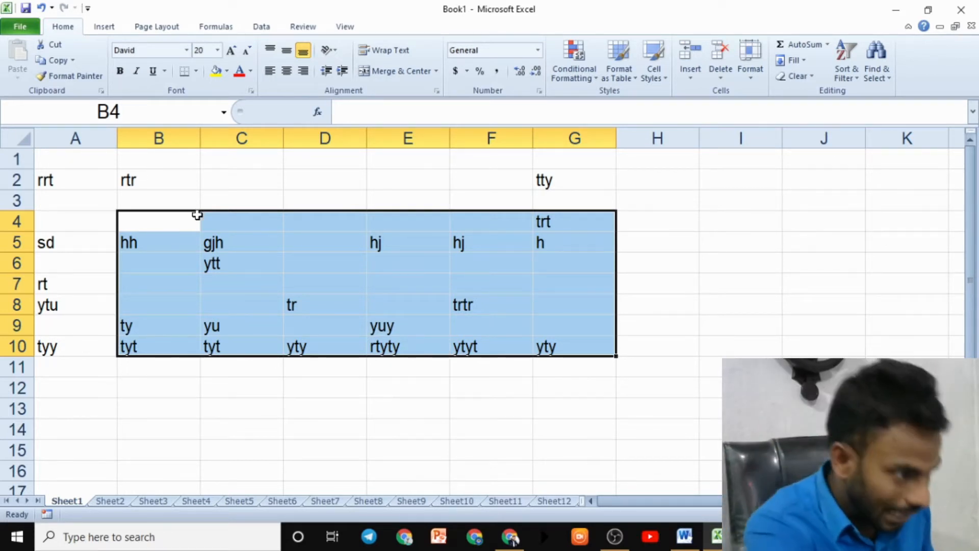
Step: Enter tgftg in D12 and gfg in E12, and extend the selection from B5 to the last used cell
{"action": "left_click", "coordinate": [325, 381]}
{"action": "type", "text": "tgftg"}
{"action": "left_click", "coordinate": [406, 386]}
{"action": "type", "text": "gfg"}
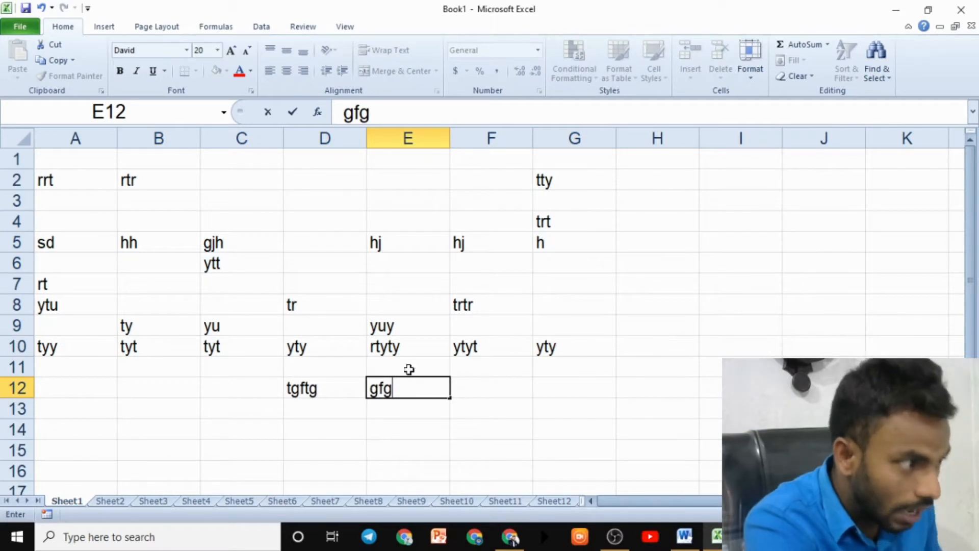
{"action": "left_click", "coordinate": [166, 245]}
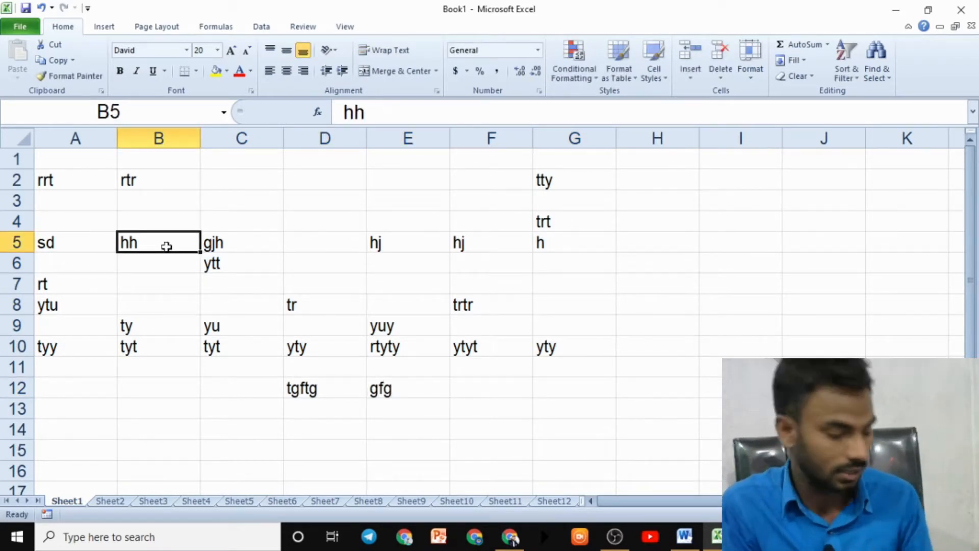
{"action": "key", "text": "ctrl+shift+End"}
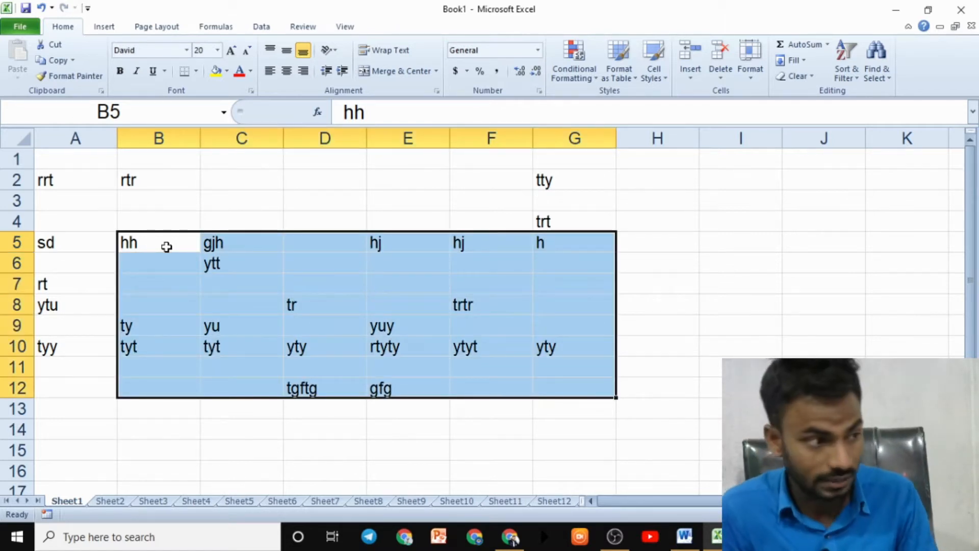
Step: Select B5, mark the data below and right of it with red freehand strokes, and clear the annotations
{"action": "left_click", "coordinate": [288, 289]}
{"action": "left_click", "coordinate": [147, 228]}
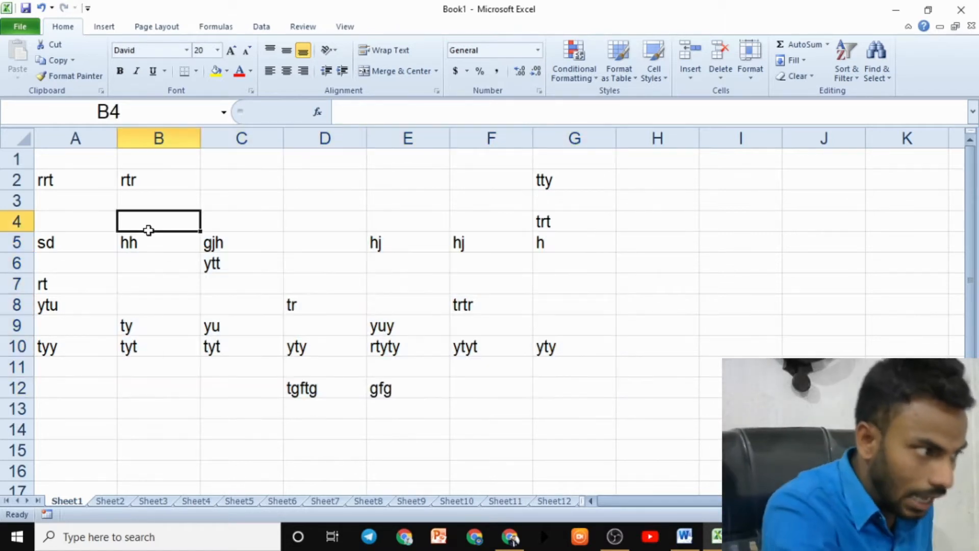
{"action": "left_click", "coordinate": [153, 243]}
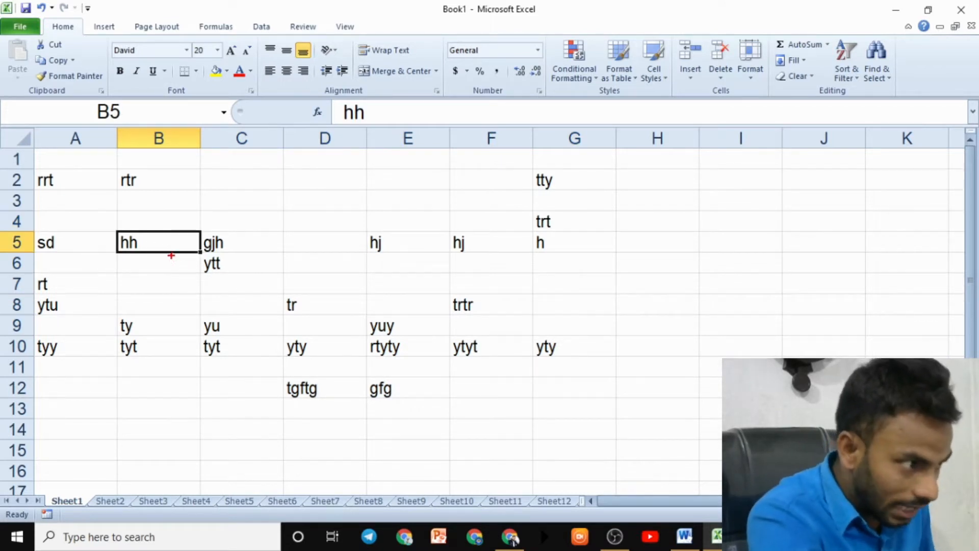
{"action": "left_click_drag", "start_coordinate": [171, 255], "coordinate": [183, 381]}
{"action": "mouse_move", "coordinate": [200, 248]}
{"action": "left_mouse_down"}
{"action": "mouse_move", "coordinate": [590, 273]}
{"action": "mouse_move", "coordinate": [299, 403]}
{"action": "mouse_move", "coordinate": [227, 331]}
{"action": "left_mouse_up"}
{"action": "left_click_drag", "start_coordinate": [329, 200], "coordinate": [396, 204]}
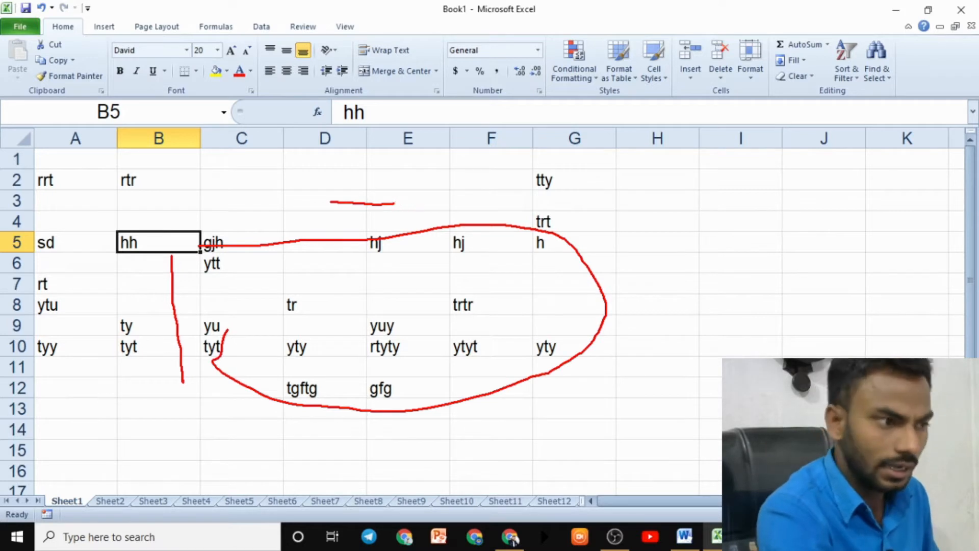
{"action": "key", "text": "Escape"}
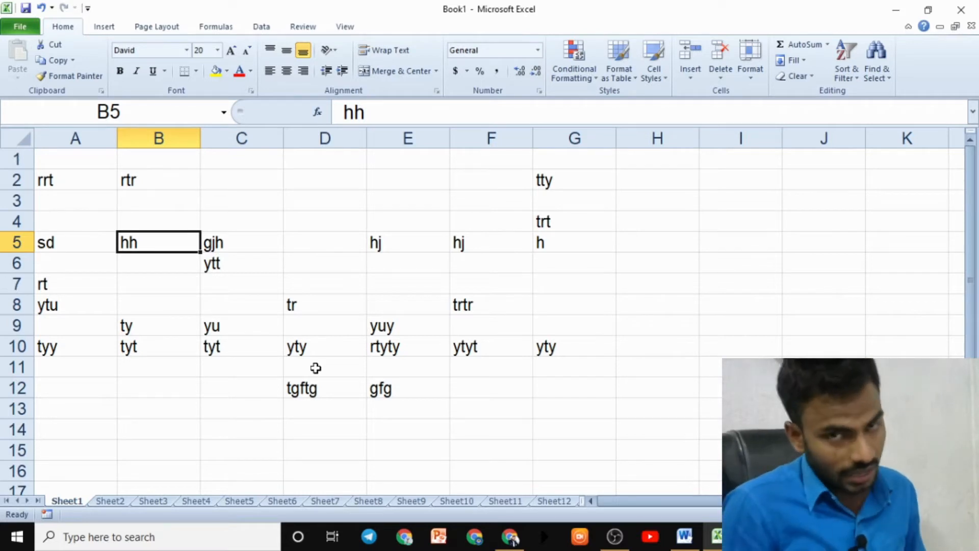
Step: Highlight the Select Cells action in the Word shortcut table, and return to Excel
{"action": "left_click", "coordinate": [684, 535]}
{"action": "left_click_drag", "start_coordinate": [636, 345], "coordinate": [575, 345]}
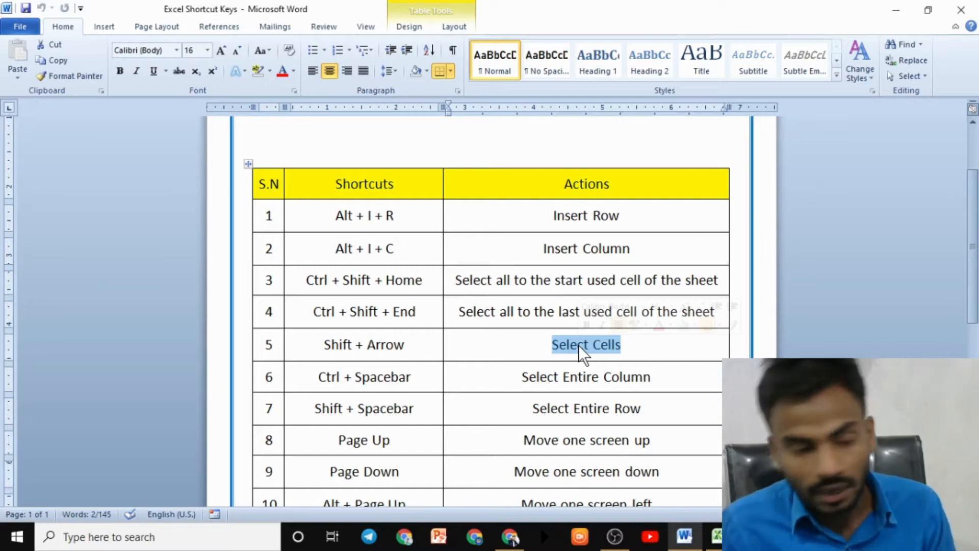
{"action": "key", "text": "alt+Tab"}
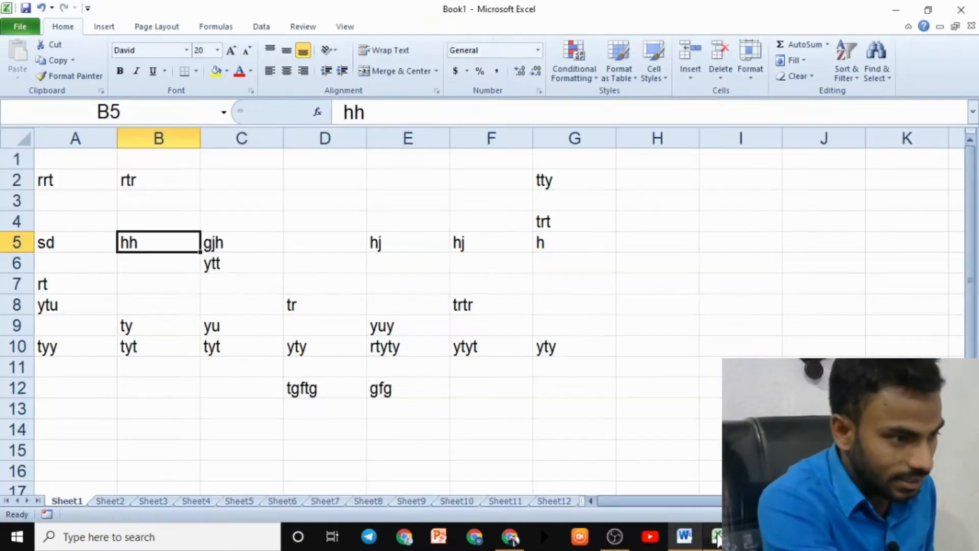
Step: Extend the selection from D5 up one cell, and reverse it downward to D10
{"action": "left_click", "coordinate": [552, 372]}
{"action": "left_click", "coordinate": [348, 250]}
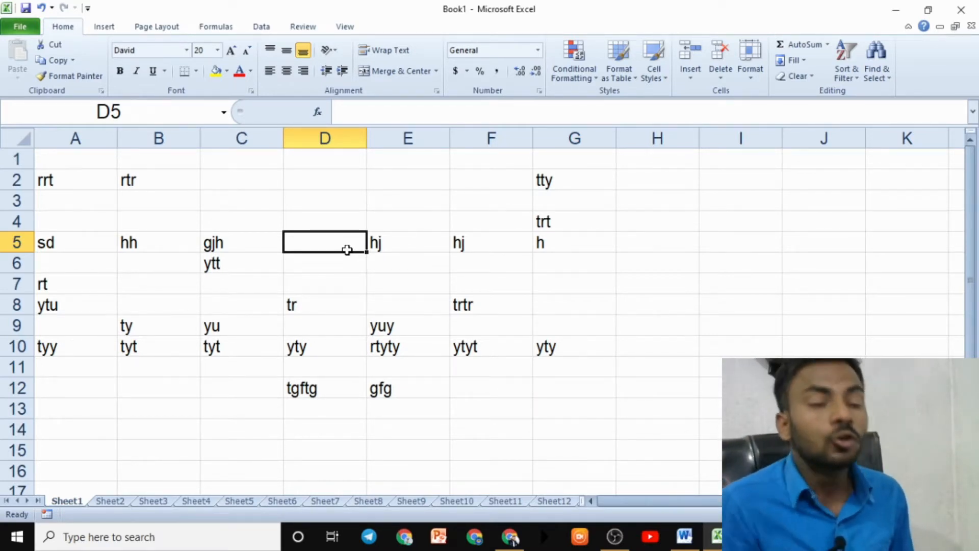
{"action": "key", "text": "shift+Up"}
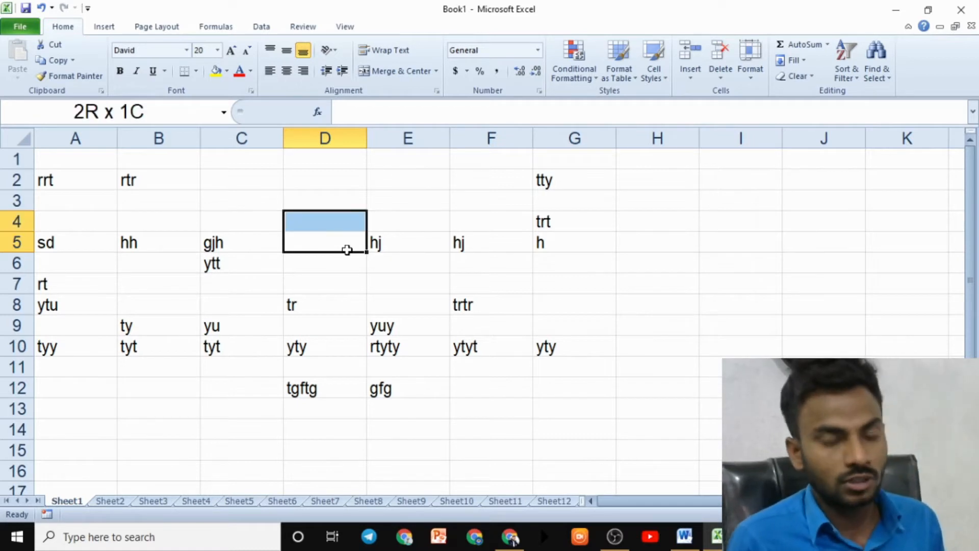
{"action": "key", "text": "shift+Down"}
{"action": "key", "text": "shift+Down"}
{"action": "key", "text": "shift+Down"}
{"action": "key", "text": "shift+Down"}
{"action": "key", "text": "shift+Down"}
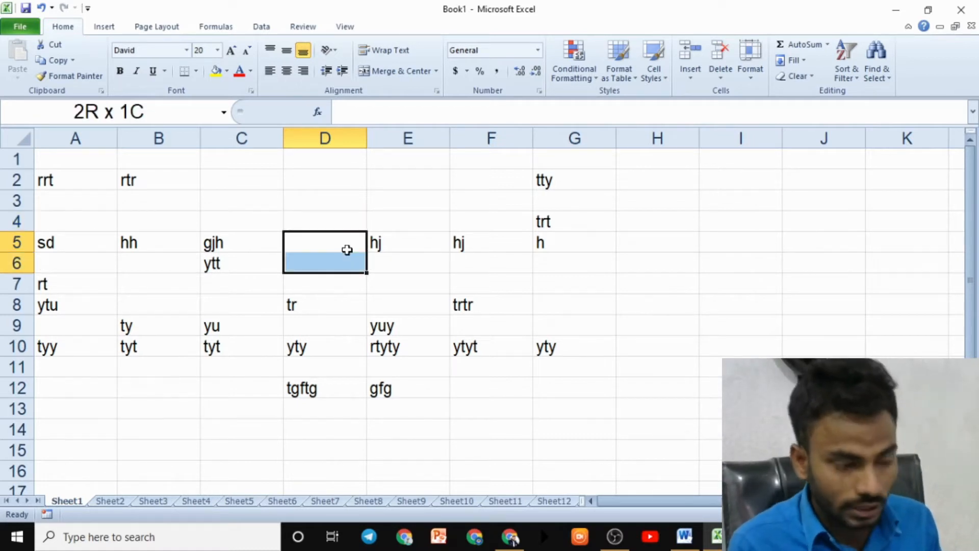
{"action": "key", "text": "shift+Down"}
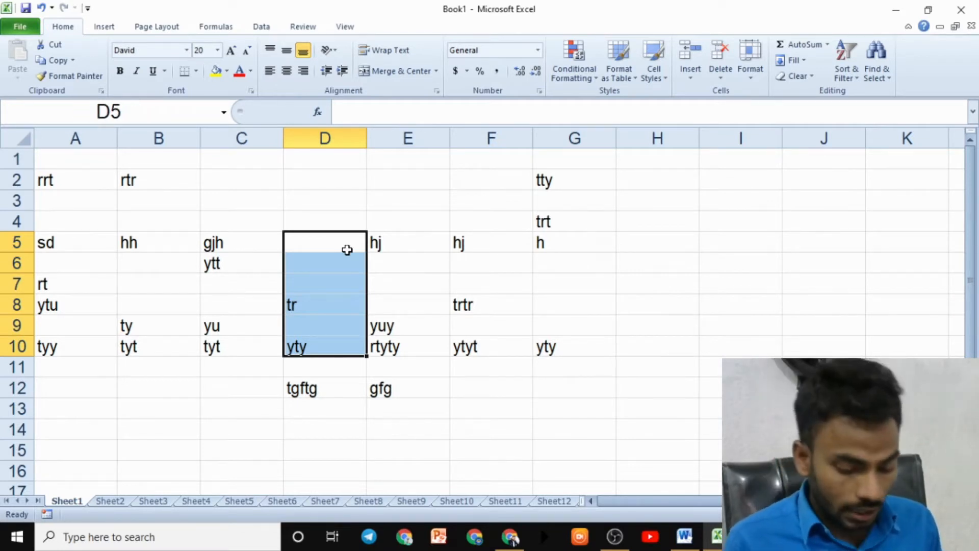
Step: Extend the D5:D10 selection right to column F, and reverse it left to column B
{"action": "key", "text": "shift+Right"}
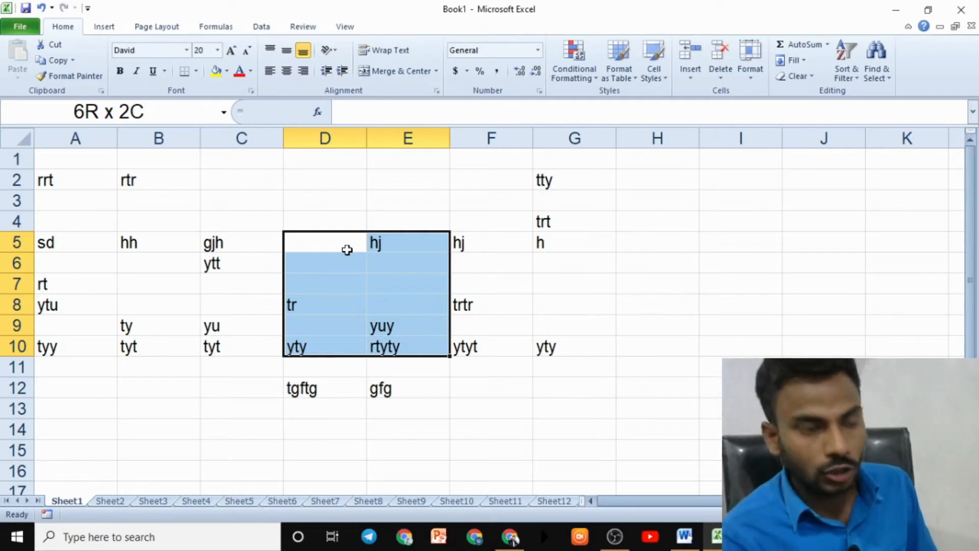
{"action": "key", "text": "shift+Right"}
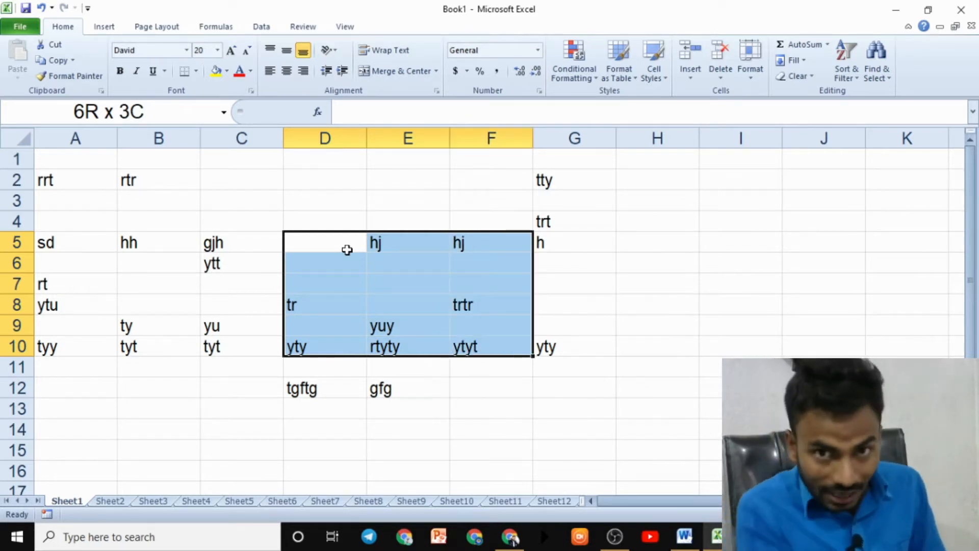
{"action": "key", "text": "shift+Left"}
{"action": "key", "text": "shift+Left"}
{"action": "key", "text": "shift+Left"}
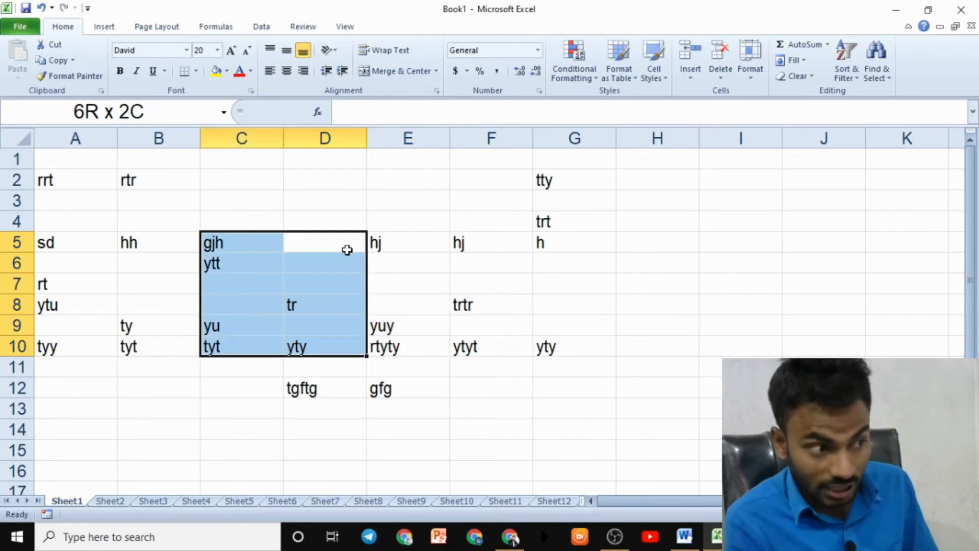
{"action": "key", "text": "shift+Left"}
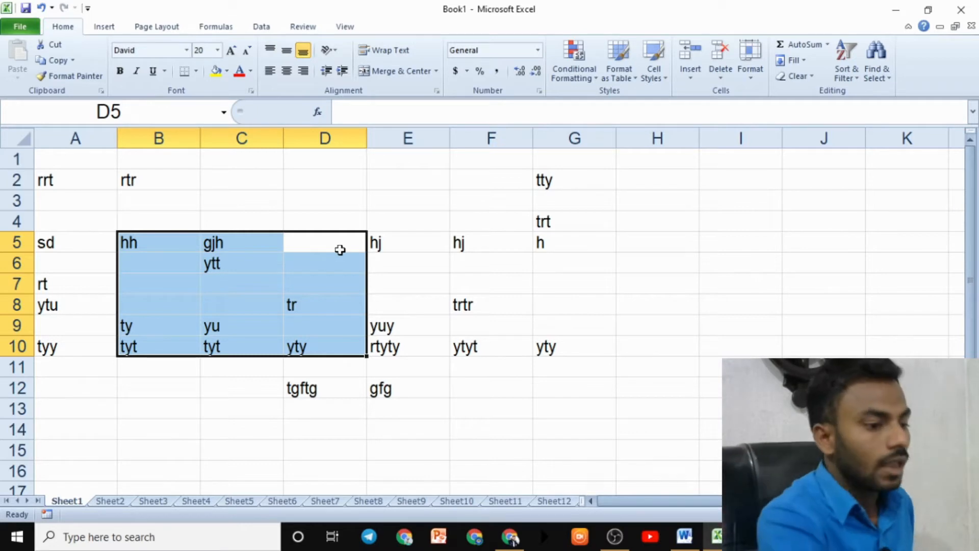
Step: Review the shortcuts for selecting an entire column and an entire row in the Word table, and return to Excel
{"action": "left_click", "coordinate": [685, 536]}
{"action": "left_click", "coordinate": [603, 395]}
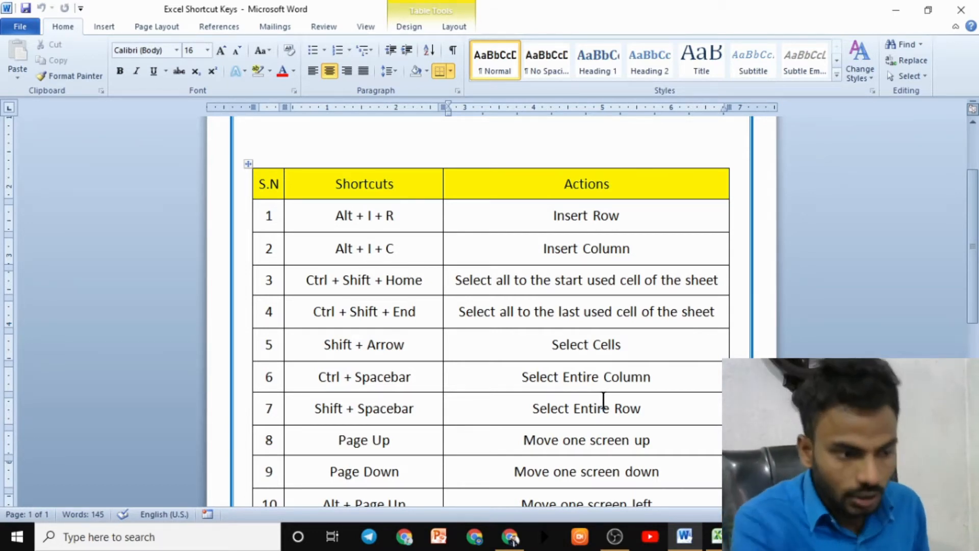
{"action": "key", "text": "alt+Tab"}
Step: Select whole column G and whole row 5, and repeat with column G and row 4
{"action": "left_click", "coordinate": [665, 281]}
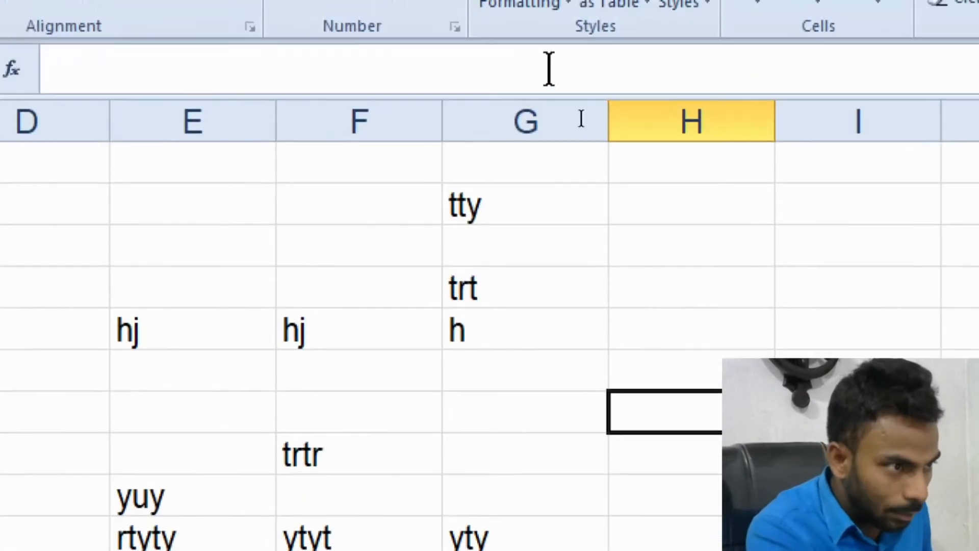
{"action": "left_click", "coordinate": [525, 121]}
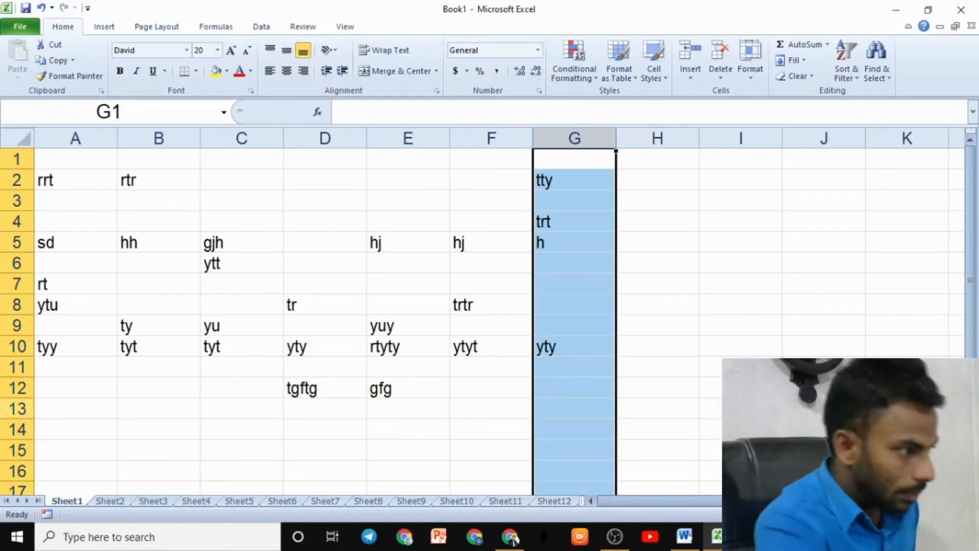
{"action": "left_click", "coordinate": [20, 241]}
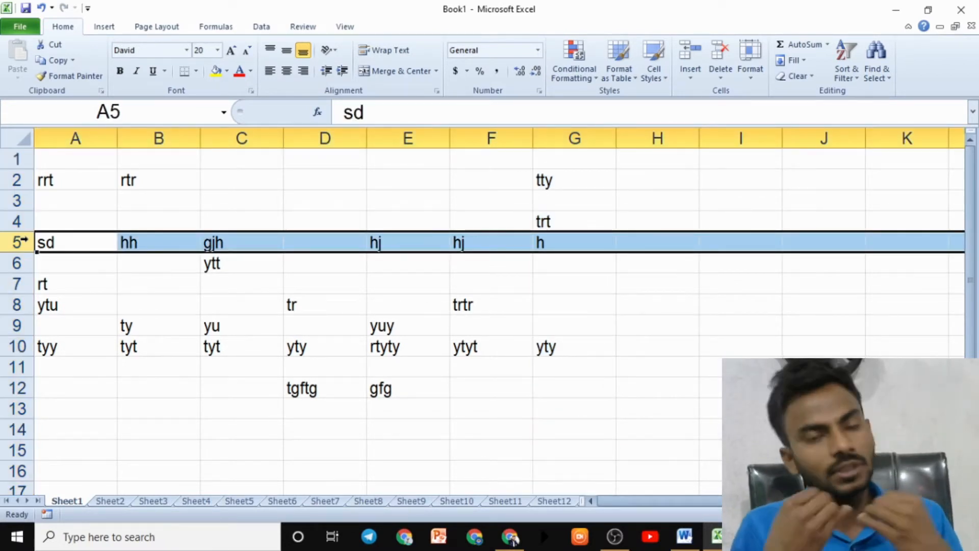
{"action": "left_click", "coordinate": [592, 135]}
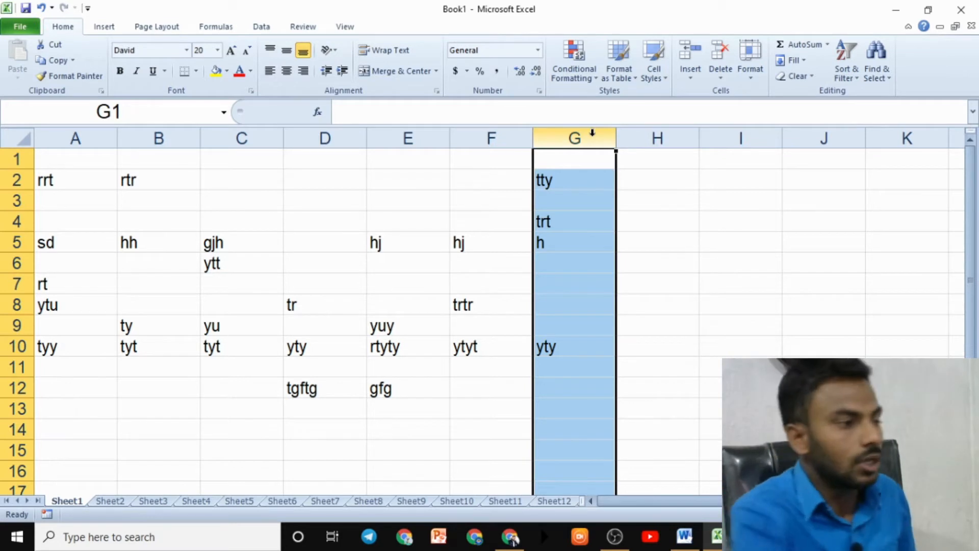
{"action": "left_click", "coordinate": [15, 221]}
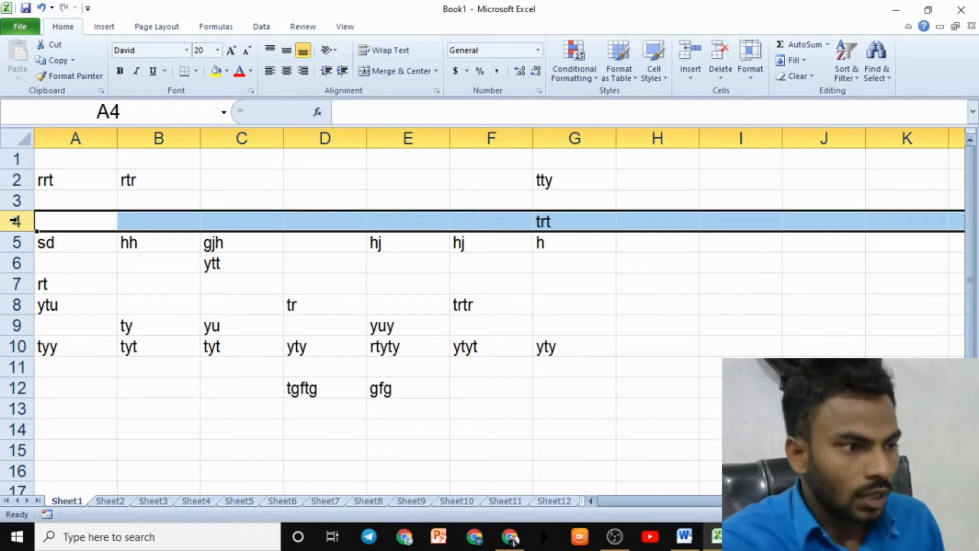
Step: Select H10, draw a red stroke from it up to the column H header, and clear the annotation
{"action": "left_click", "coordinate": [716, 309]}
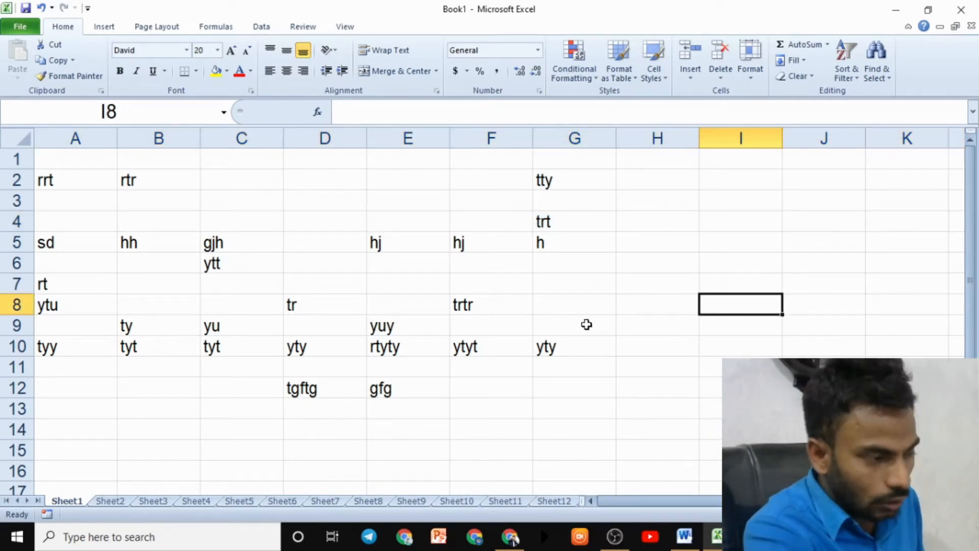
{"action": "left_click", "coordinate": [276, 366]}
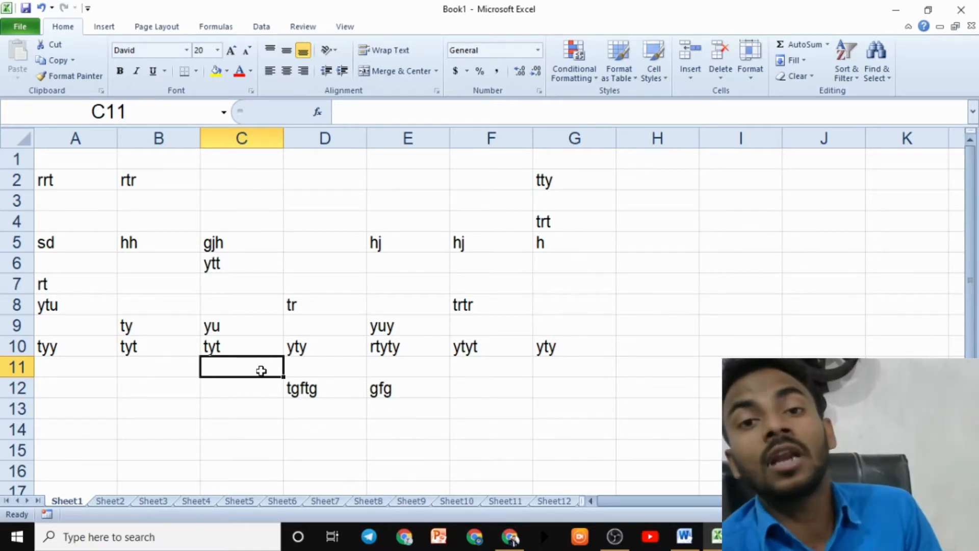
{"action": "left_click", "coordinate": [627, 337]}
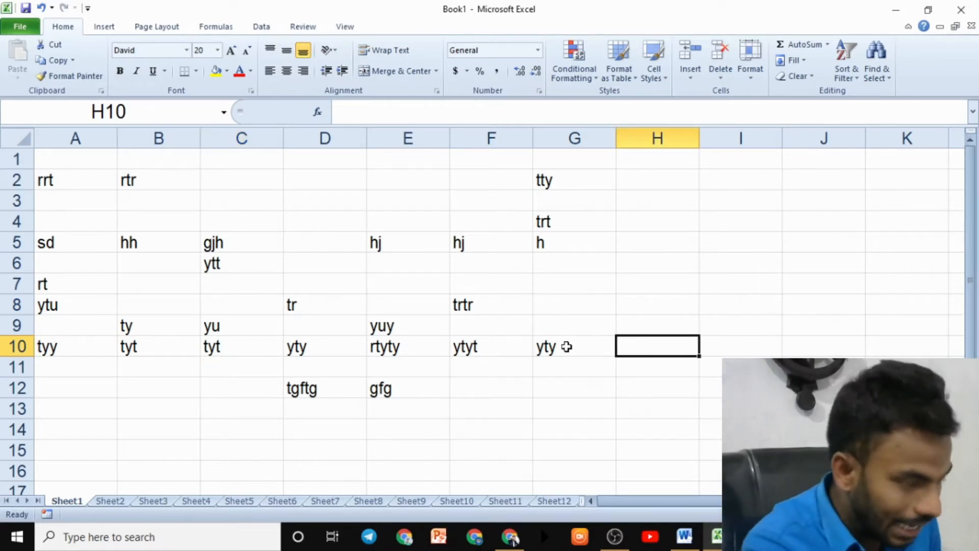
{"action": "left_click_drag", "start_coordinate": [655, 330], "coordinate": [658, 139]}
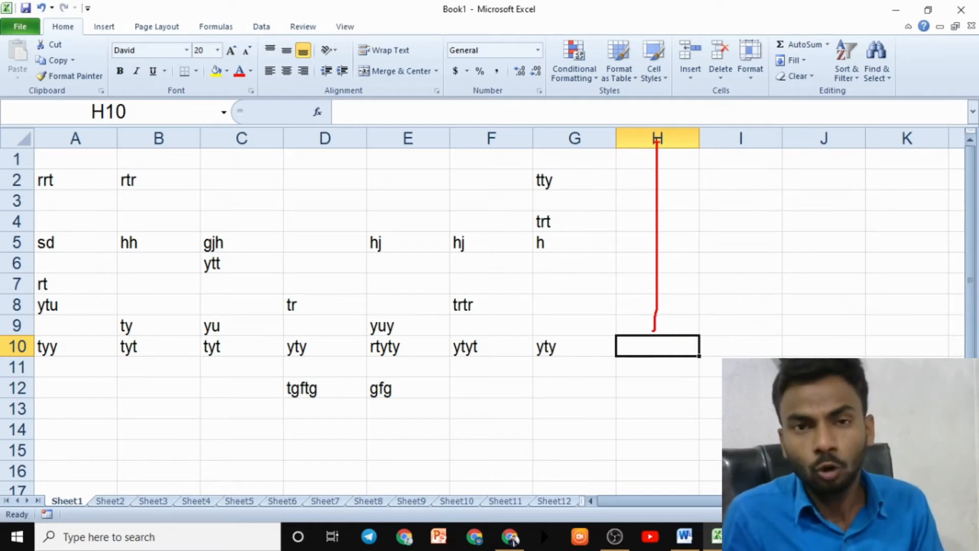
{"action": "key", "text": "Escape"}
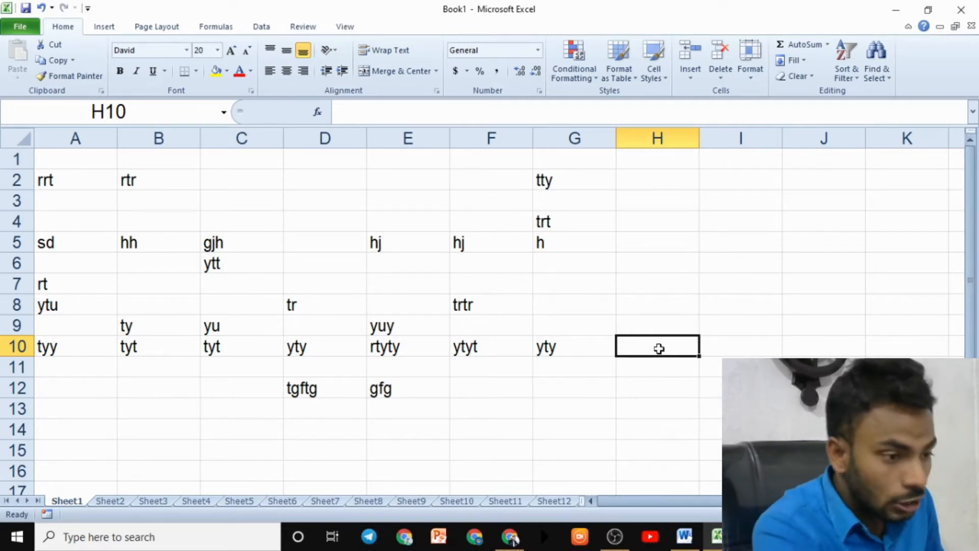
Step: Draw red strokes from H10 up through column H and left along row 10 to column A
{"action": "key", "text": "ctrl+2"}
{"action": "left_click_drag", "start_coordinate": [664, 337], "coordinate": [653, 162]}
{"action": "left_click_drag", "start_coordinate": [638, 346], "coordinate": [40, 341]}
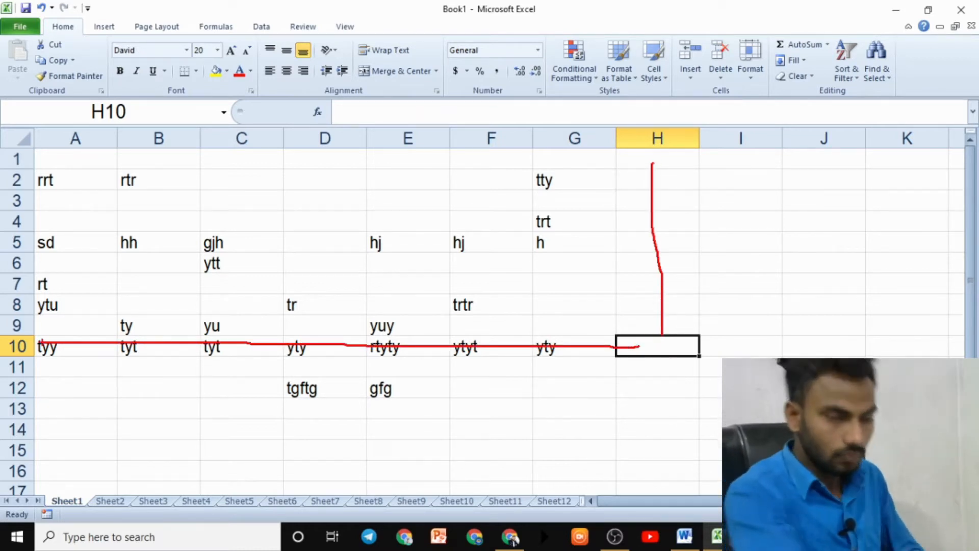
Step: Clear the existing strokes, mark E6 with red strokes up column E and left along row 6, and clear them
{"action": "key", "text": "Escape"}
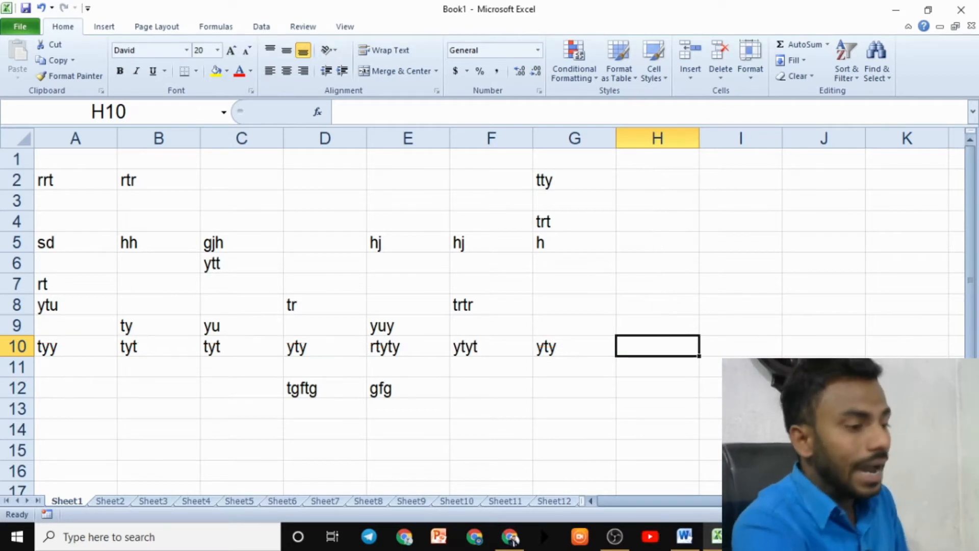
{"action": "left_click", "coordinate": [428, 261]}
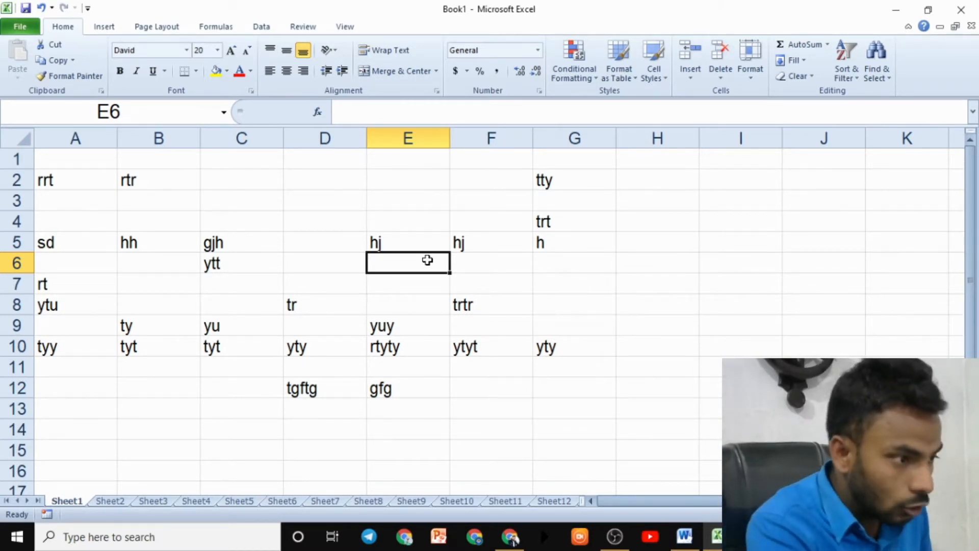
{"action": "key", "text": "ctrl+2"}
{"action": "mouse_move", "coordinate": [409, 206]}
{"action": "left_mouse_down"}
{"action": "mouse_move", "coordinate": [408, 257]}
{"action": "mouse_move", "coordinate": [408, 151]}
{"action": "left_mouse_up"}
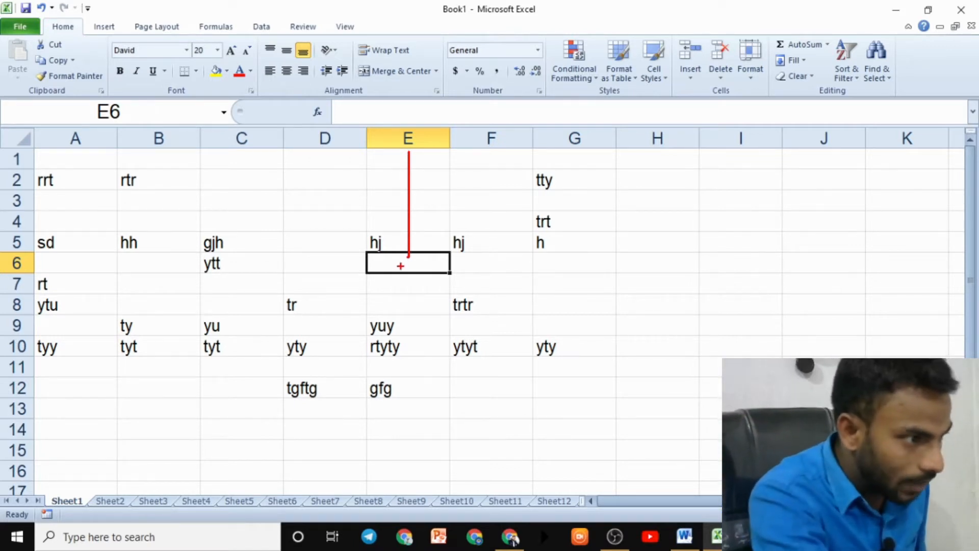
{"action": "left_click_drag", "start_coordinate": [382, 268], "coordinate": [156, 277]}
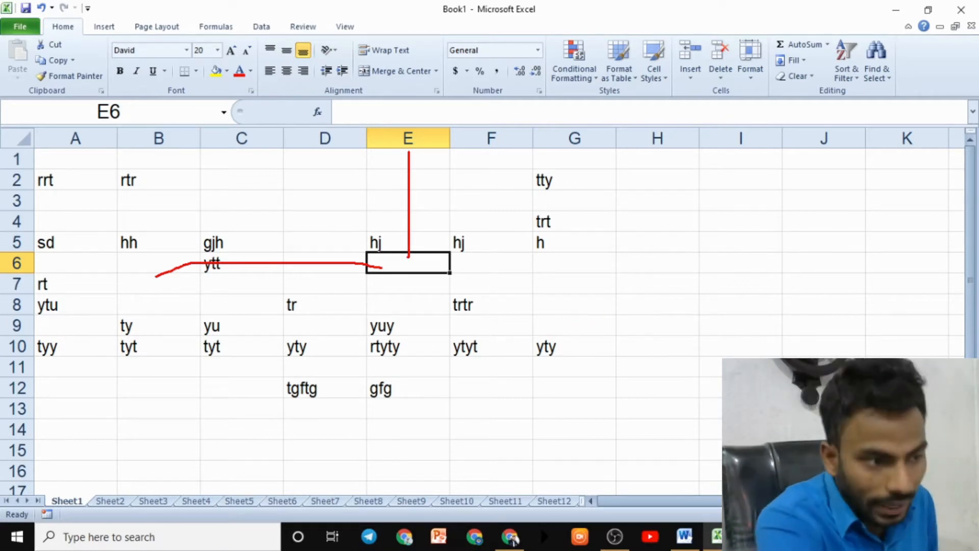
{"action": "key", "text": "Escape"}
Step: Select I8, mark its column header and row number with red circles and strokes, and clear the annotations
{"action": "left_click", "coordinate": [743, 302]}
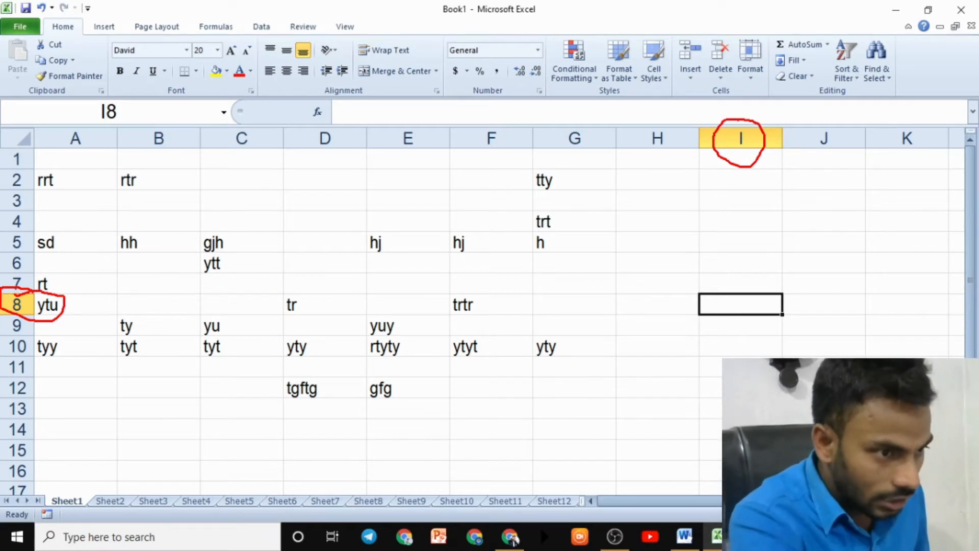
{"action": "key", "text": "Escape"}
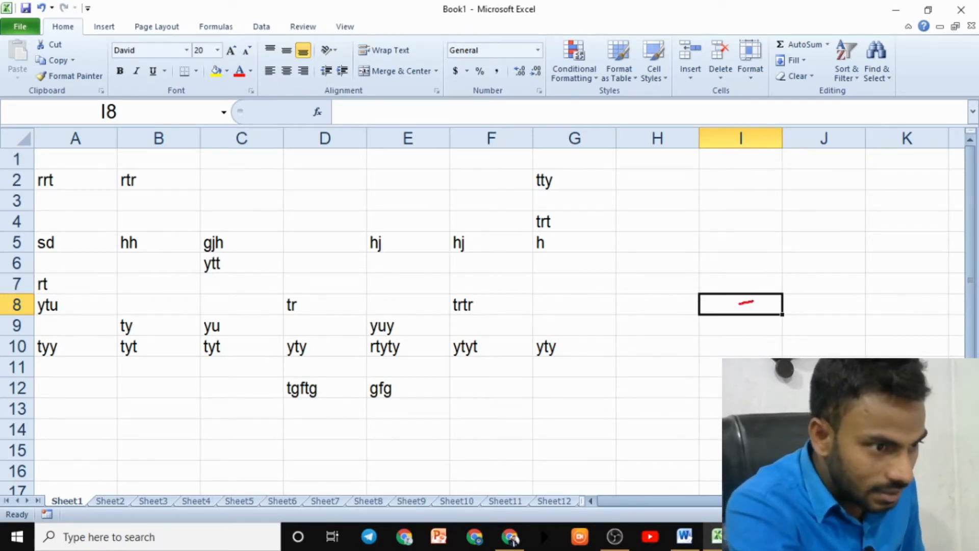
{"action": "left_click_drag", "start_coordinate": [756, 172], "coordinate": [762, 121]}
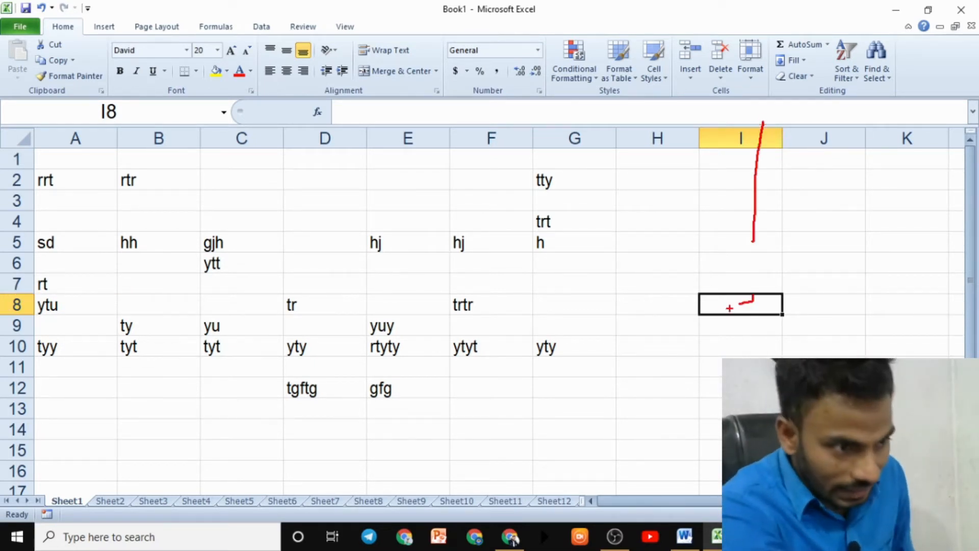
{"action": "left_click_drag", "start_coordinate": [720, 303], "coordinate": [738, 301]}
{"action": "left_click_drag", "start_coordinate": [9, 306], "coordinate": [67, 298]}
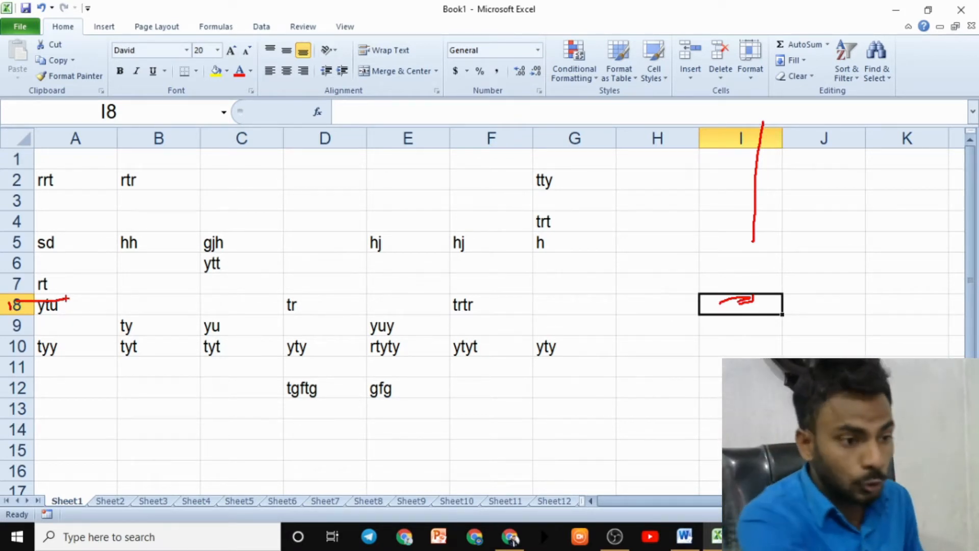
{"action": "key", "text": "Escape"}
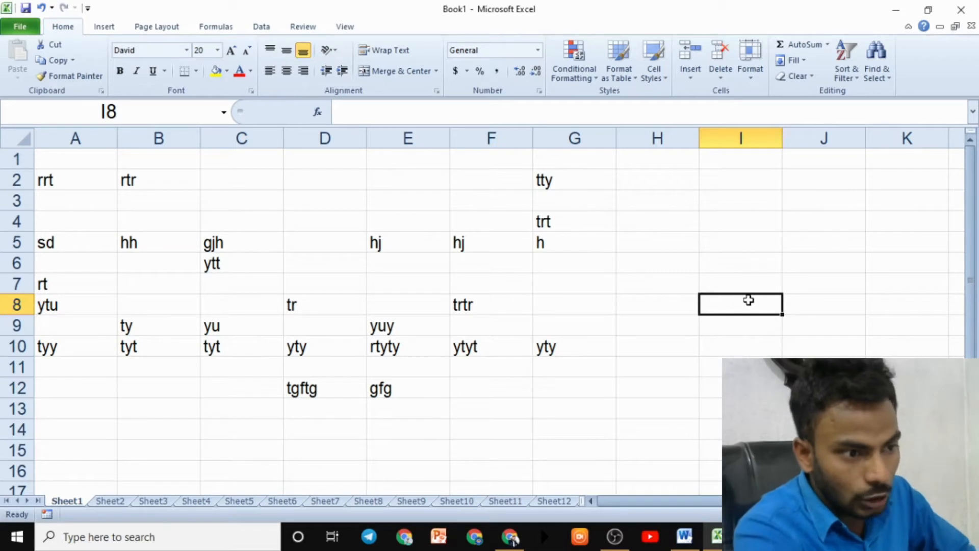
Step: Switch to the Word table to review the shortcuts for selecting an entire column and an entire row, and return to Excel
{"action": "left_click", "coordinate": [684, 535]}
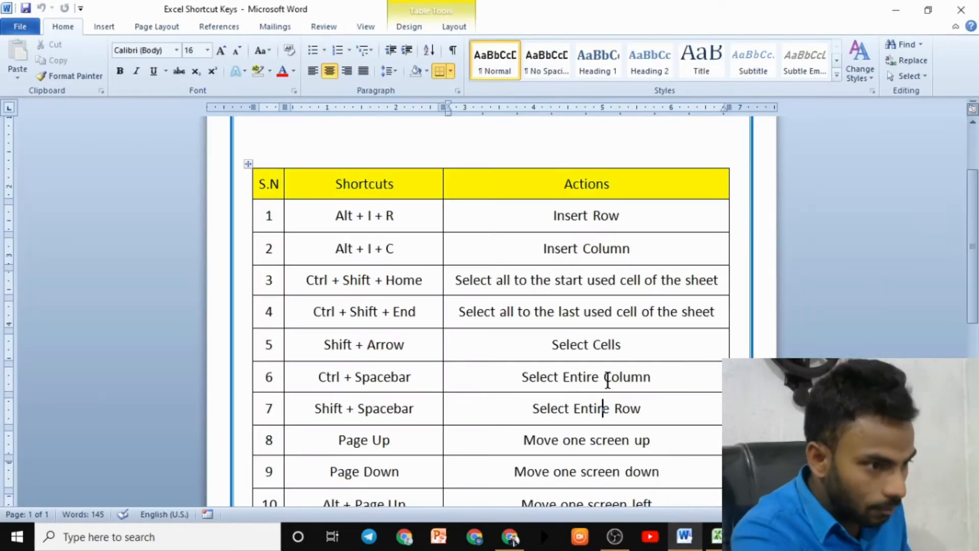
{"action": "left_click_drag", "start_coordinate": [653, 376], "coordinate": [563, 377]}
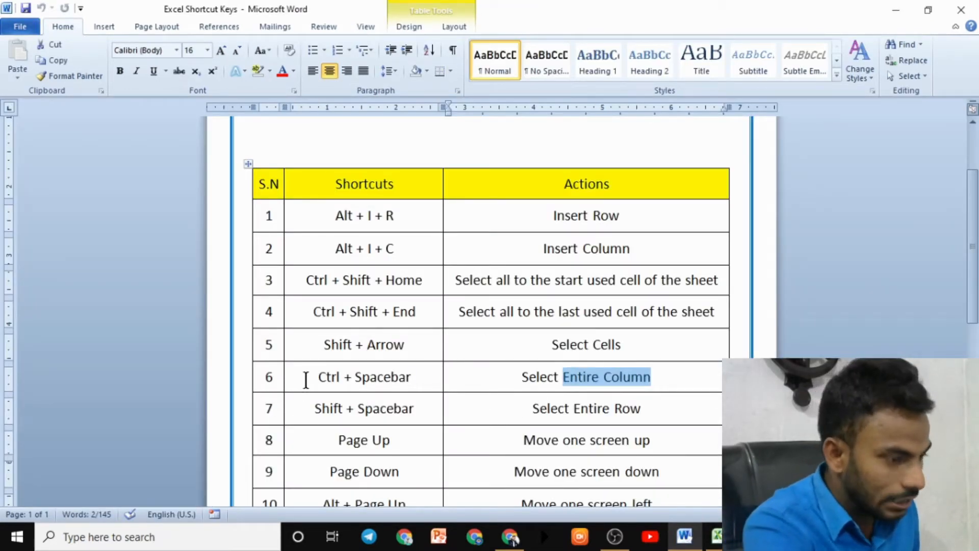
{"action": "left_click_drag", "start_coordinate": [326, 378], "coordinate": [426, 376]}
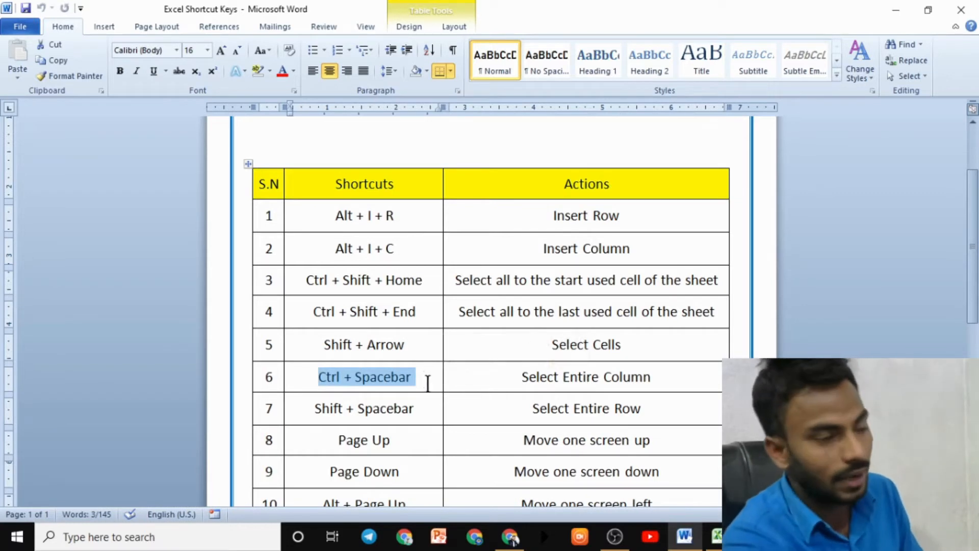
{"action": "left_click_drag", "start_coordinate": [308, 408], "coordinate": [439, 406]}
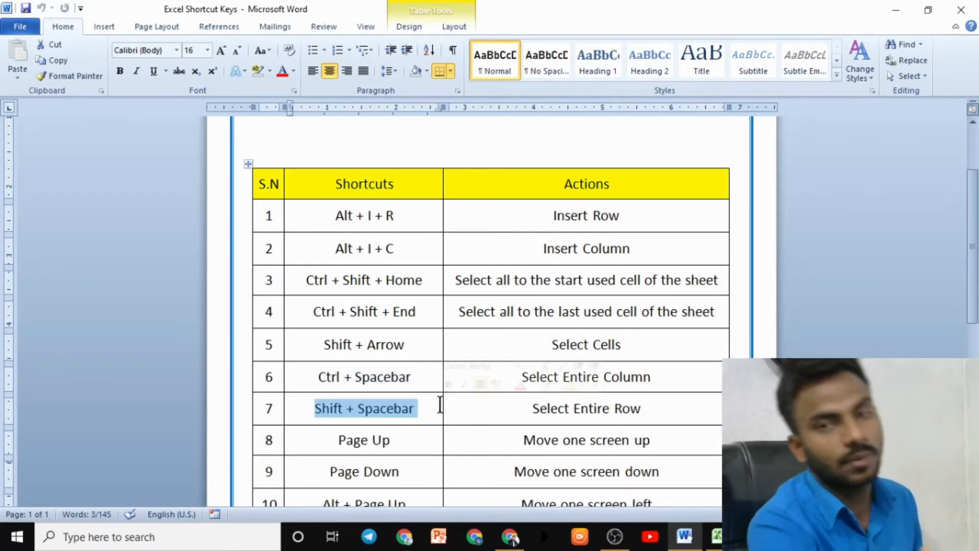
{"action": "left_click_drag", "start_coordinate": [653, 406], "coordinate": [618, 408]}
{"action": "left_click", "coordinate": [717, 537]}
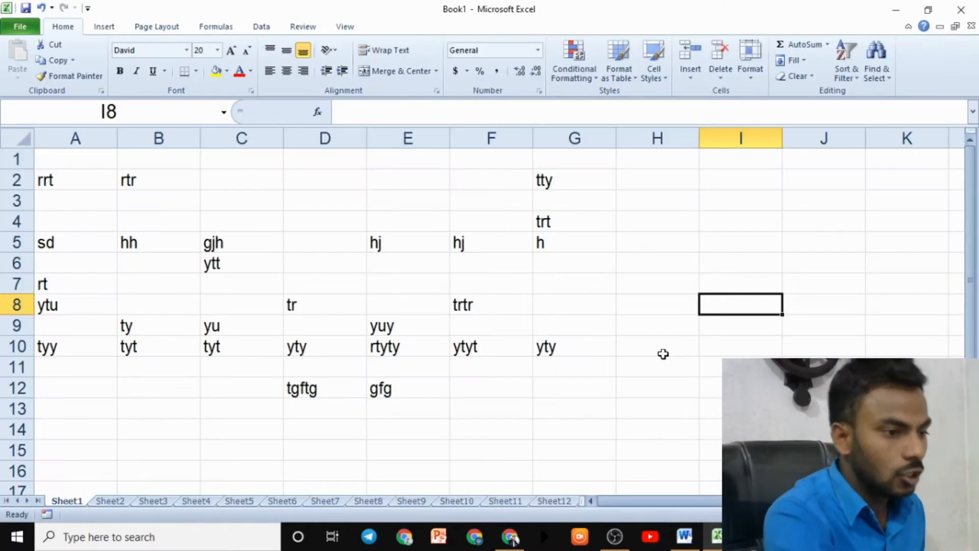
Step: Starting from cell H10, select the whole of column H, and from the same cell select the whole of row 10
{"action": "left_click", "coordinate": [631, 338]}
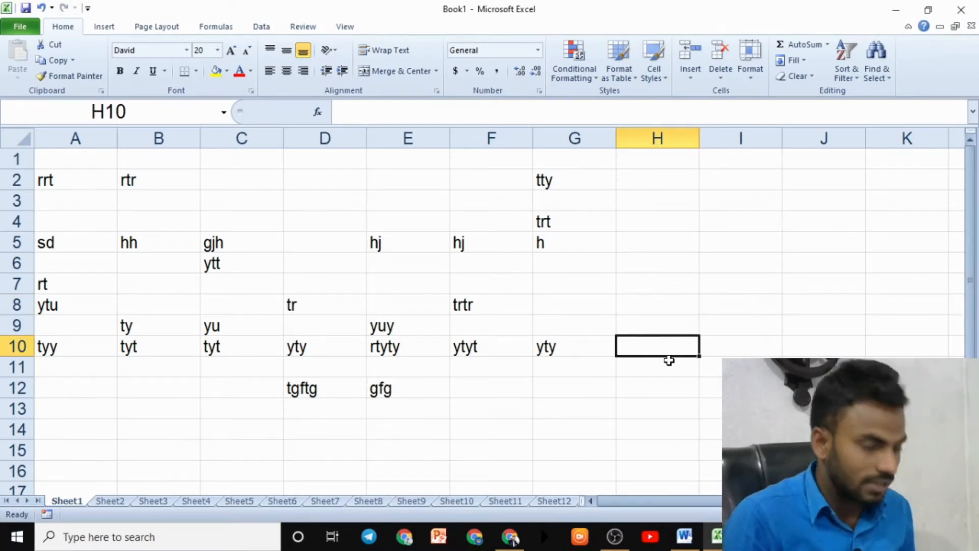
{"action": "key", "text": "ctrl+space"}
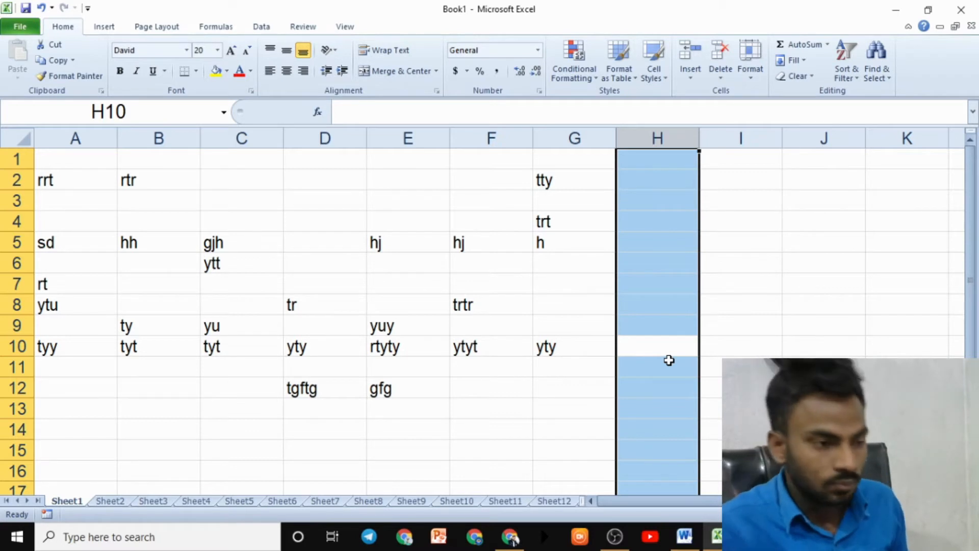
{"action": "left_click", "coordinate": [652, 347]}
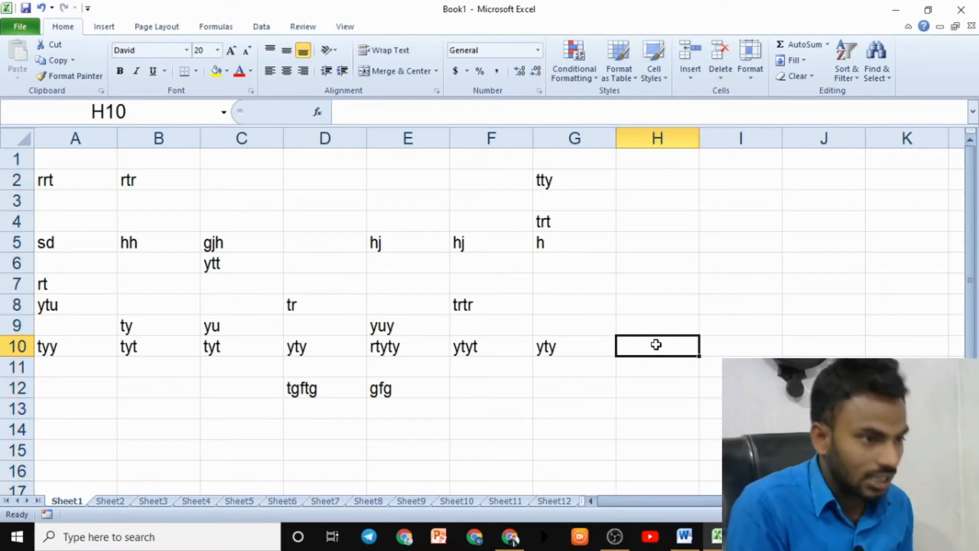
{"action": "key", "text": "shift+space"}
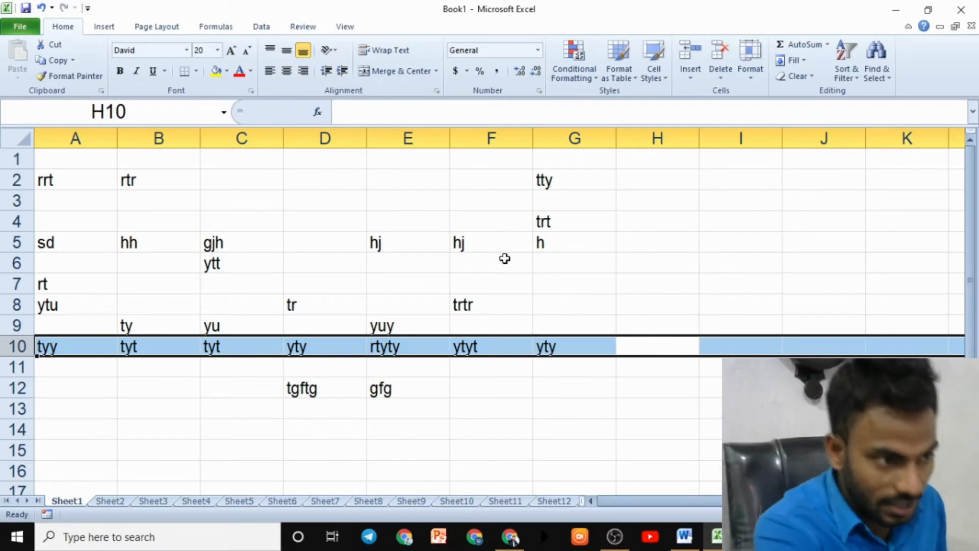
Step: Select the whole of column G from cell G6, and release the selection by choosing cell G9
{"action": "left_click", "coordinate": [557, 267]}
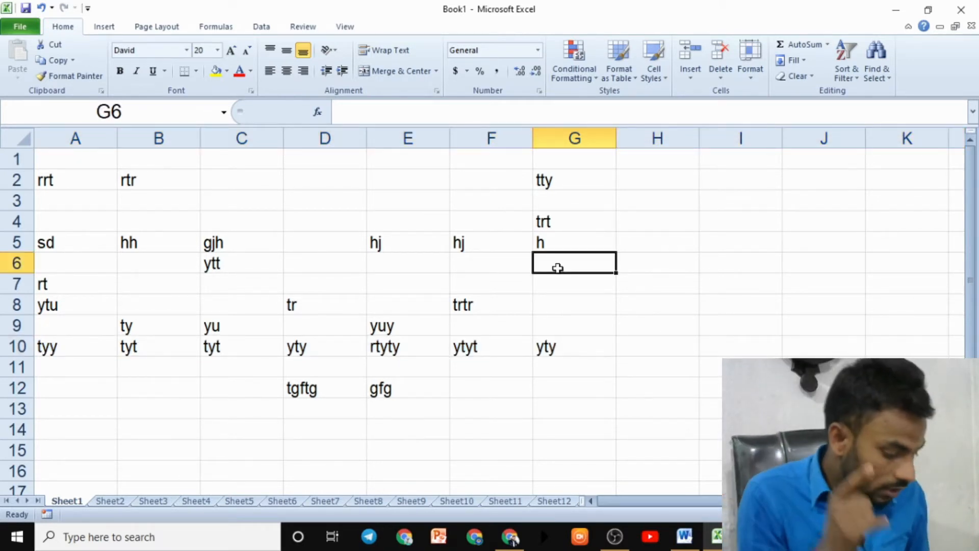
{"action": "key", "text": "ctrl+space"}
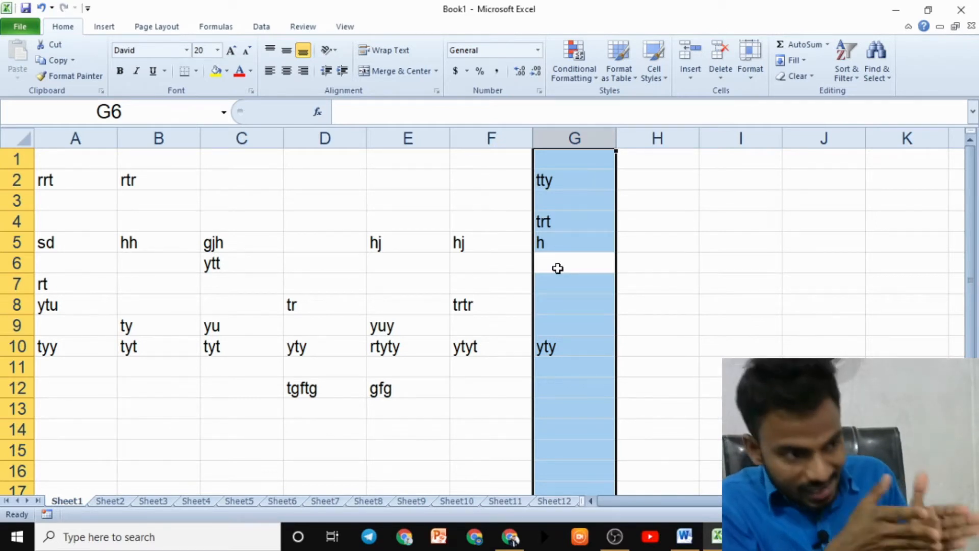
{"action": "left_click", "coordinate": [598, 330]}
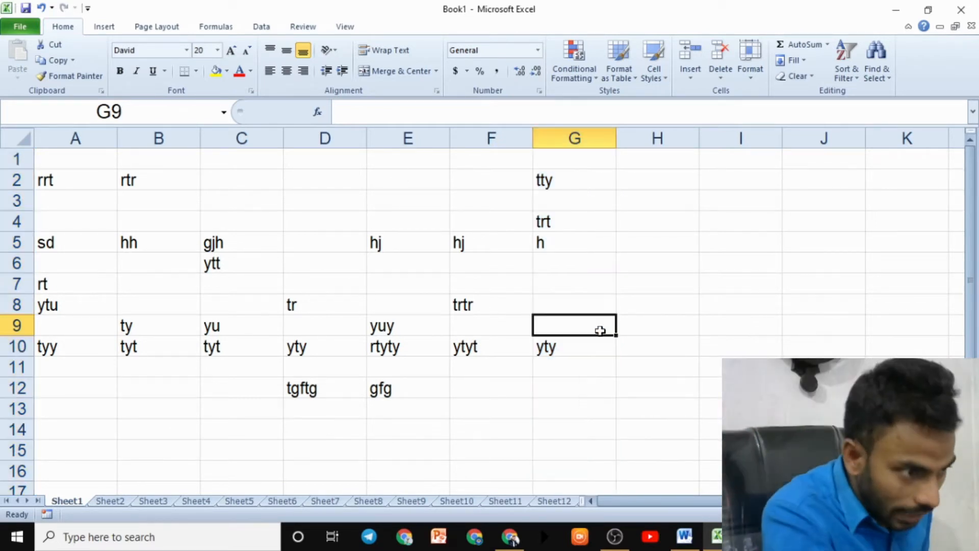
Step: From cell E8, draw a red stroke along row 8, clear it, and select the whole of row 8
{"action": "left_click", "coordinate": [405, 309]}
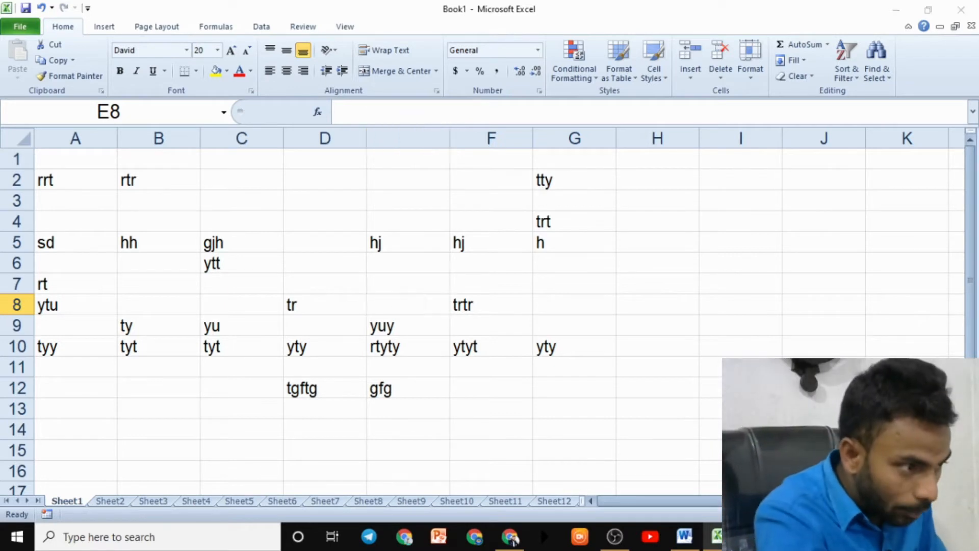
{"action": "mouse_move", "coordinate": [21, 304]}
{"action": "left_mouse_down"}
{"action": "mouse_move", "coordinate": [42, 296]}
{"action": "mouse_move", "coordinate": [148, 315]}
{"action": "mouse_move", "coordinate": [926, 272]}
{"action": "left_mouse_up"}
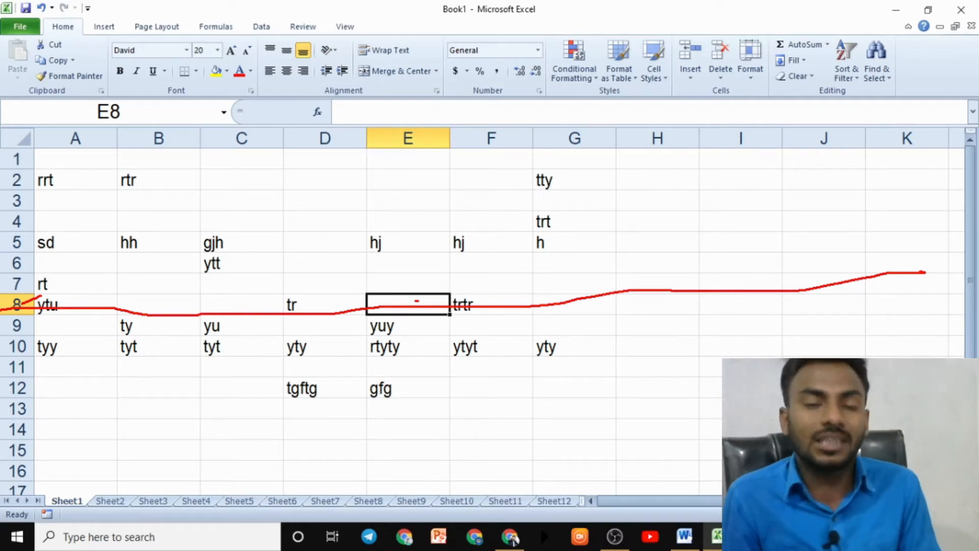
{"action": "key", "text": "Escape"}
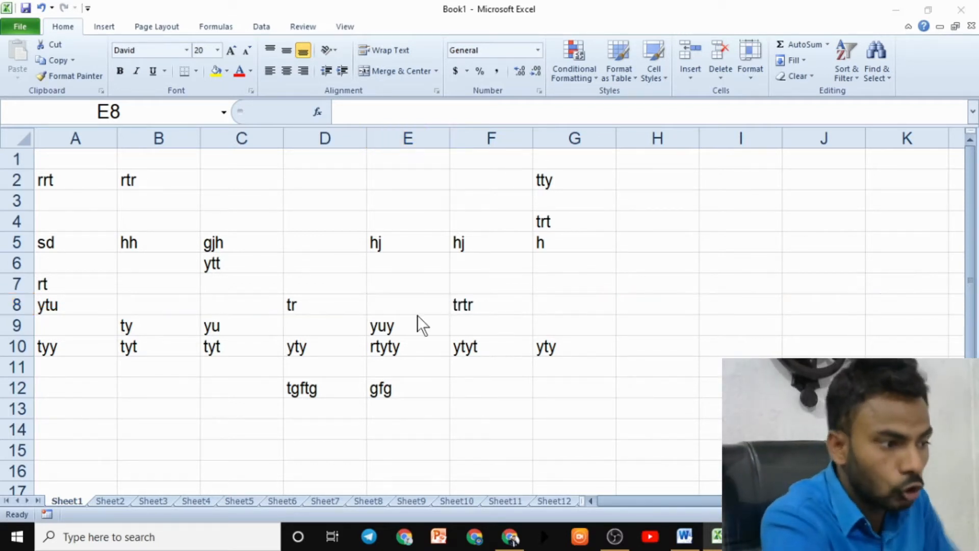
{"action": "left_click", "coordinate": [440, 302]}
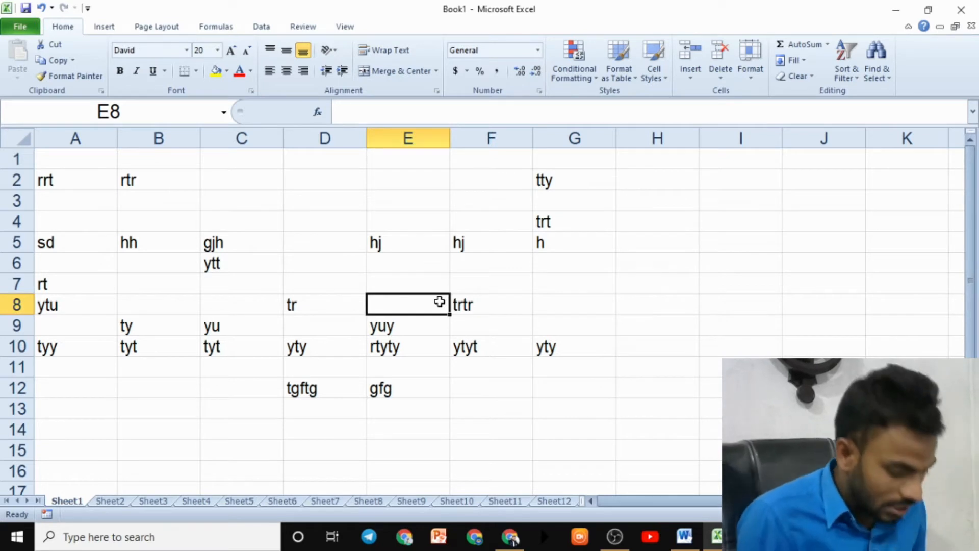
{"action": "key", "text": "shift+space"}
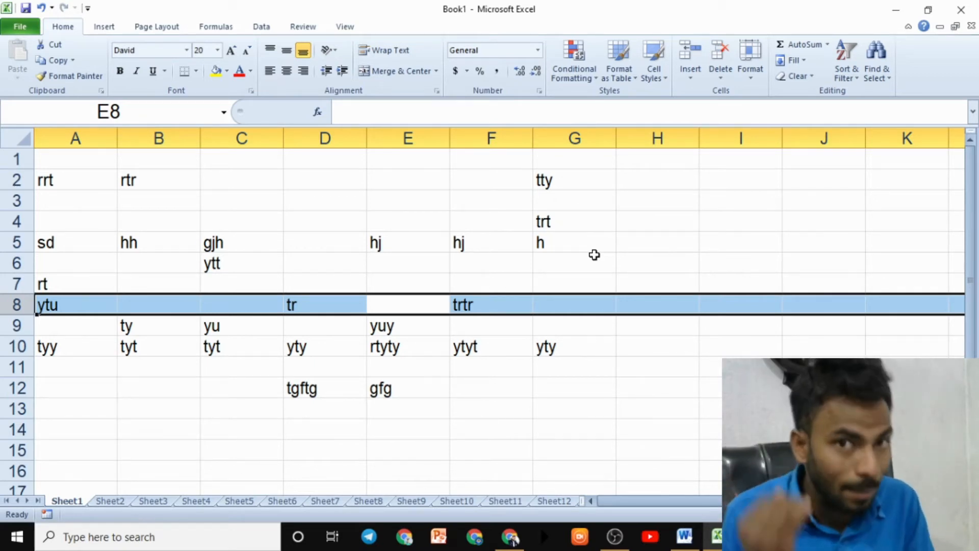
Step: Switch to the Word table and review the shortcuts for moving one screen up, down, left and right, highlighting their actions
{"action": "right_click", "coordinate": [630, 255]}
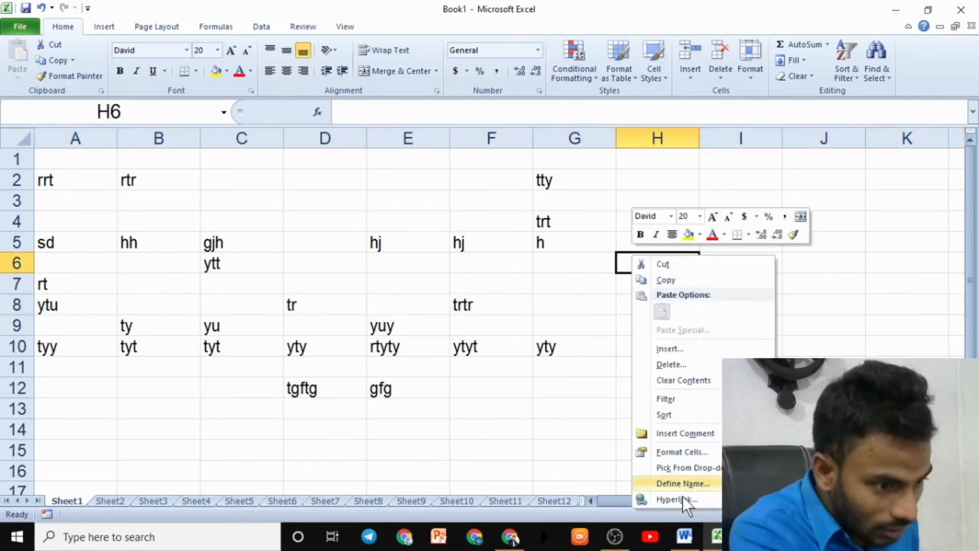
{"action": "left_click", "coordinate": [685, 536]}
{"action": "scroll", "coordinate": [539, 361], "scroll_direction": "down", "scroll_amount": 2}
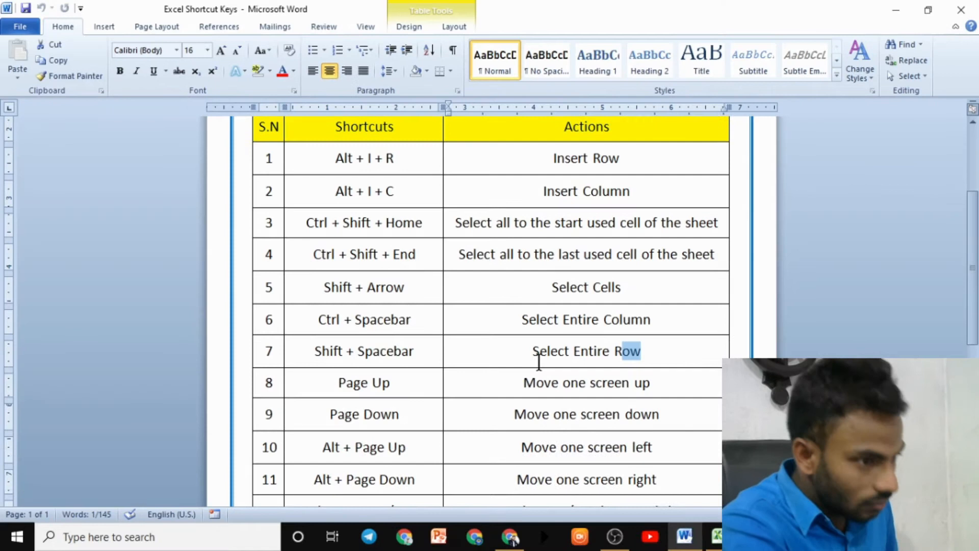
{"action": "left_click", "coordinate": [521, 383]}
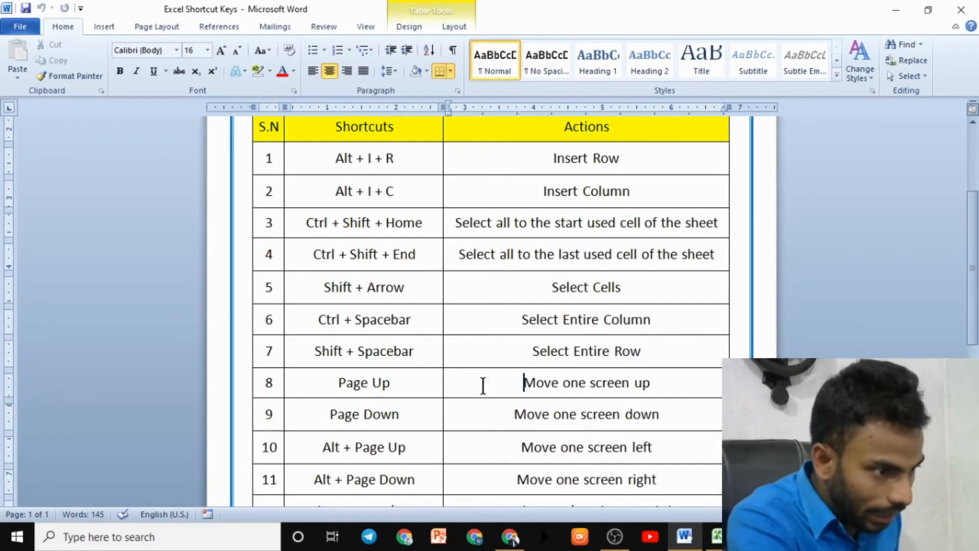
{"action": "left_click", "coordinate": [655, 388], "text": "shift"}
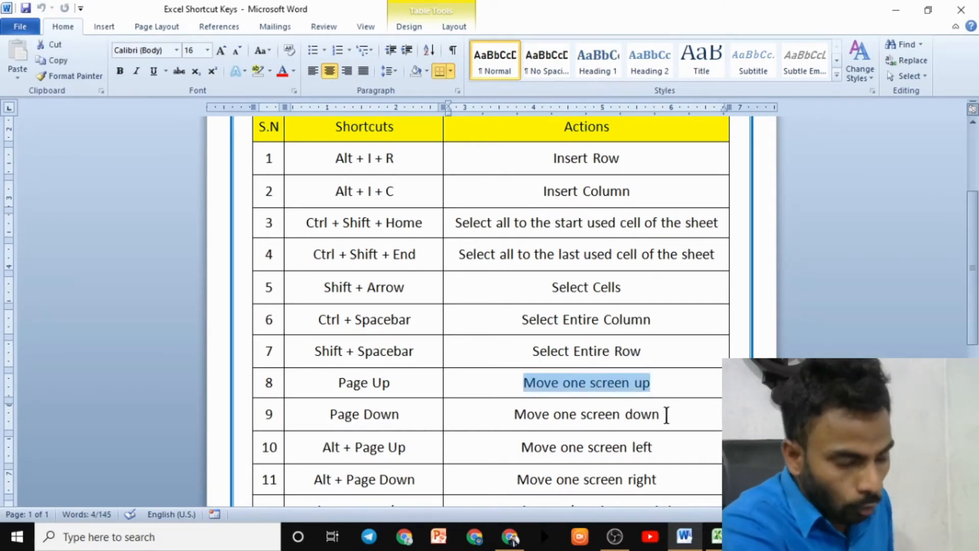
{"action": "left_click_drag", "start_coordinate": [664, 414], "coordinate": [513, 414]}
{"action": "scroll", "coordinate": [545, 416], "scroll_direction": "down", "scroll_amount": 2}
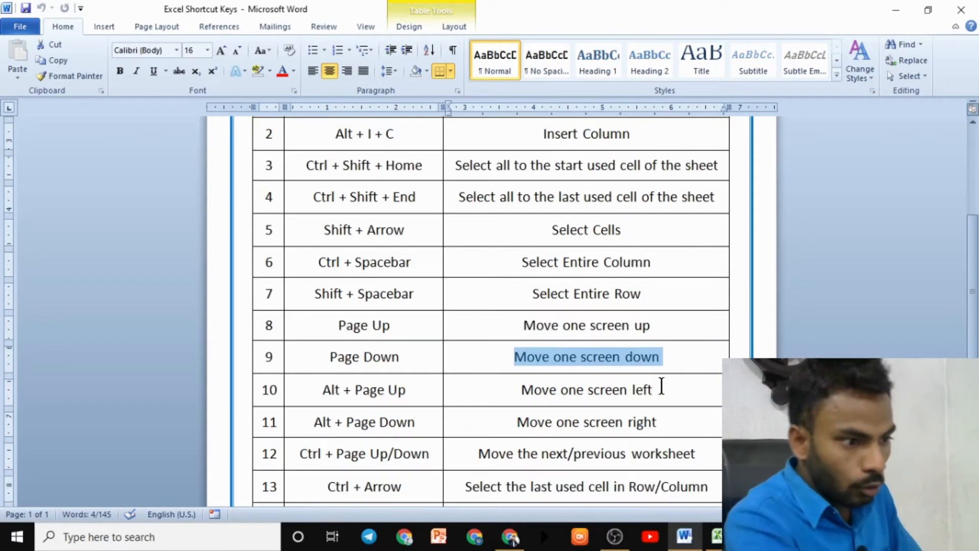
{"action": "left_click_drag", "start_coordinate": [663, 389], "coordinate": [520, 390]}
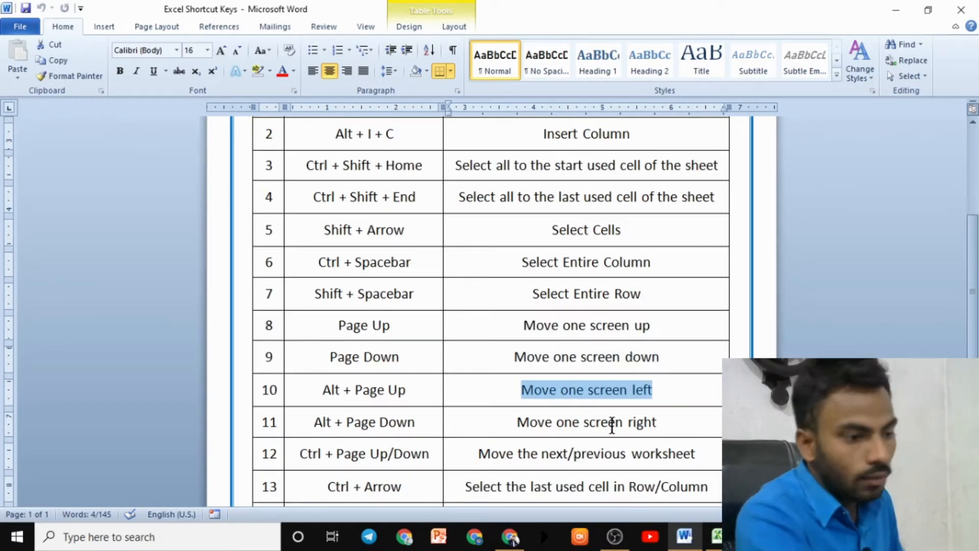
{"action": "left_click_drag", "start_coordinate": [671, 421], "coordinate": [531, 414]}
{"action": "left_click", "coordinate": [707, 414]}
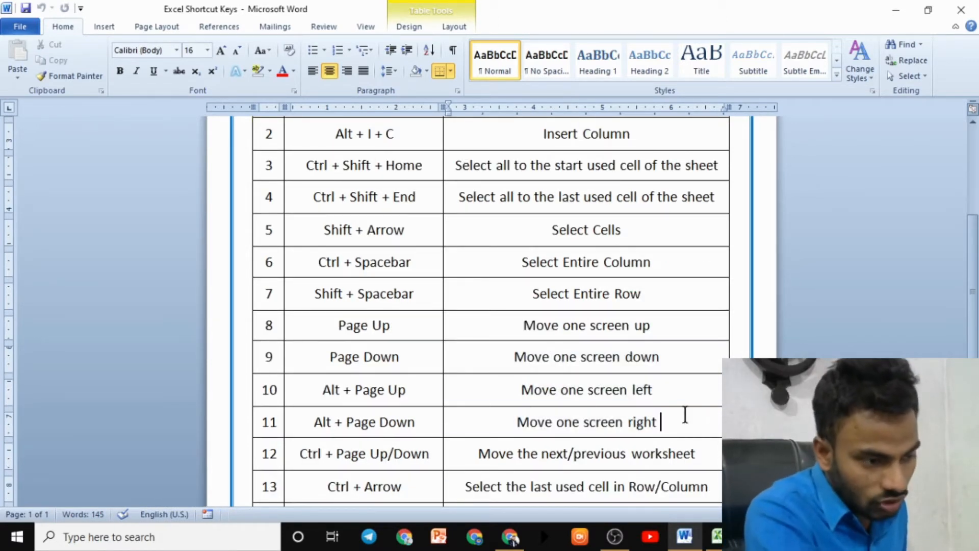
{"action": "left_click_drag", "start_coordinate": [684, 415], "coordinate": [559, 332]}
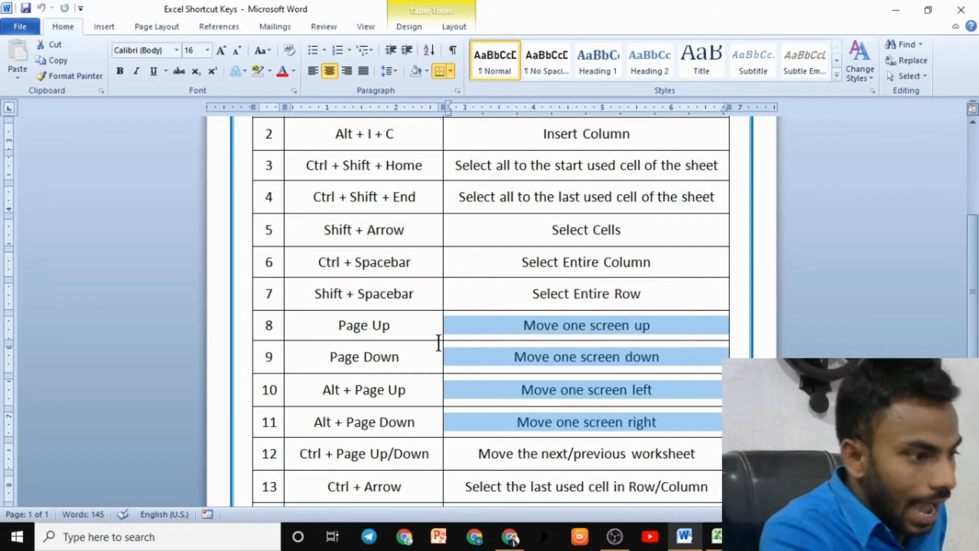
{"action": "left_click", "coordinate": [414, 338]}
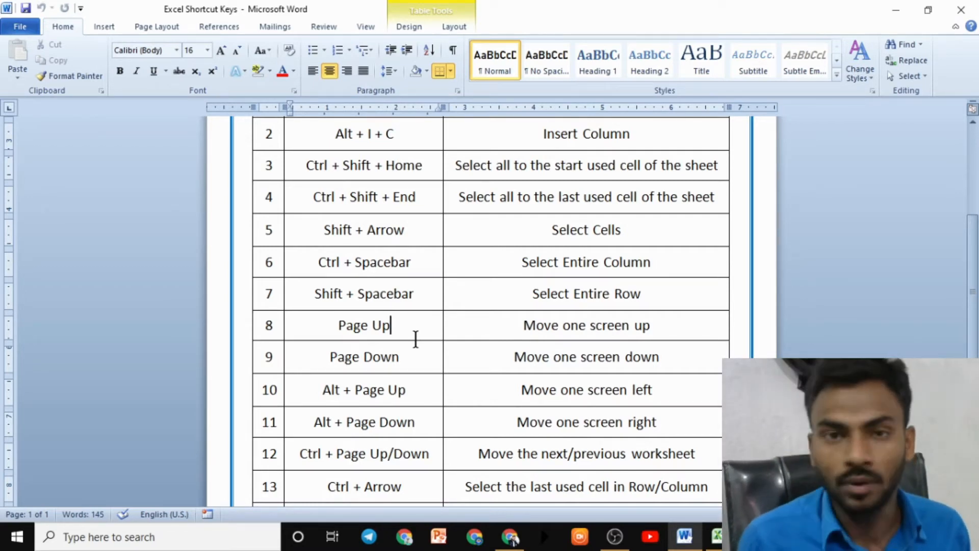
Step: Switch to the Excel workbook and, starting from cell F8, move down two full screens in Sheet1
{"action": "left_click", "coordinate": [716, 536]}
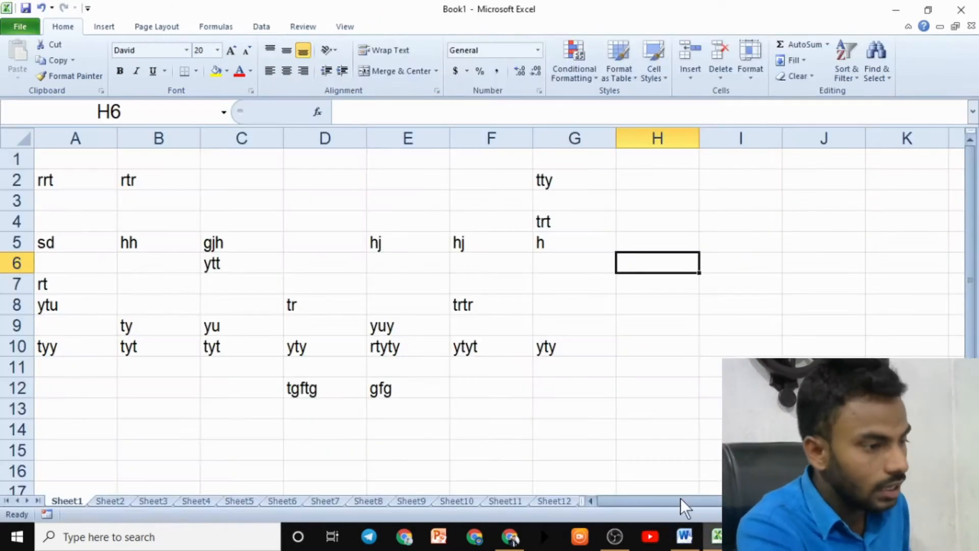
{"action": "left_click", "coordinate": [513, 299]}
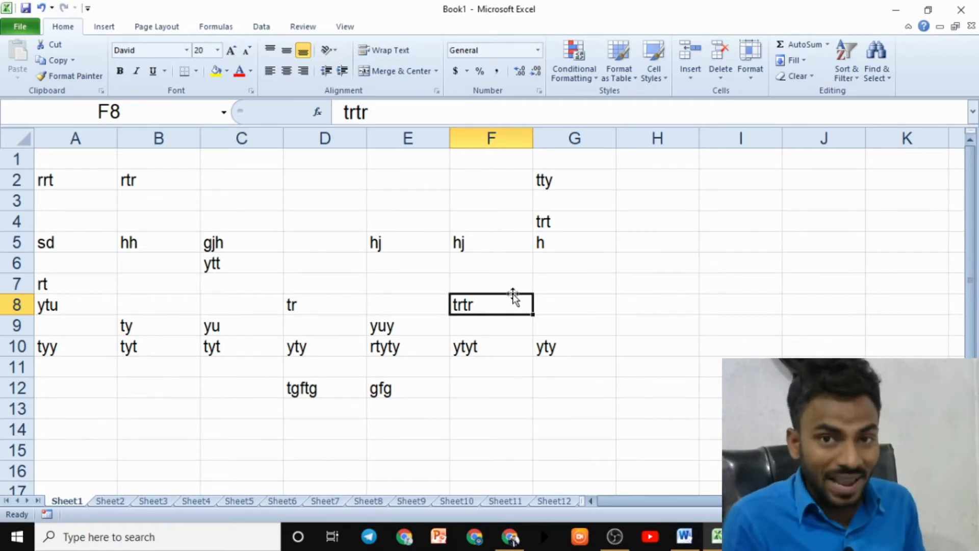
{"action": "key", "text": "Page_Down"}
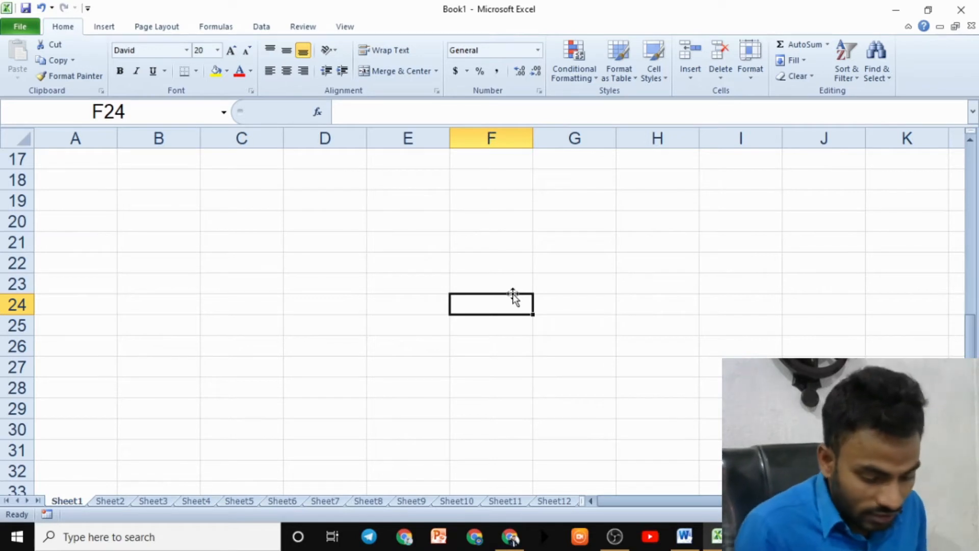
{"action": "key", "text": "Page_Down"}
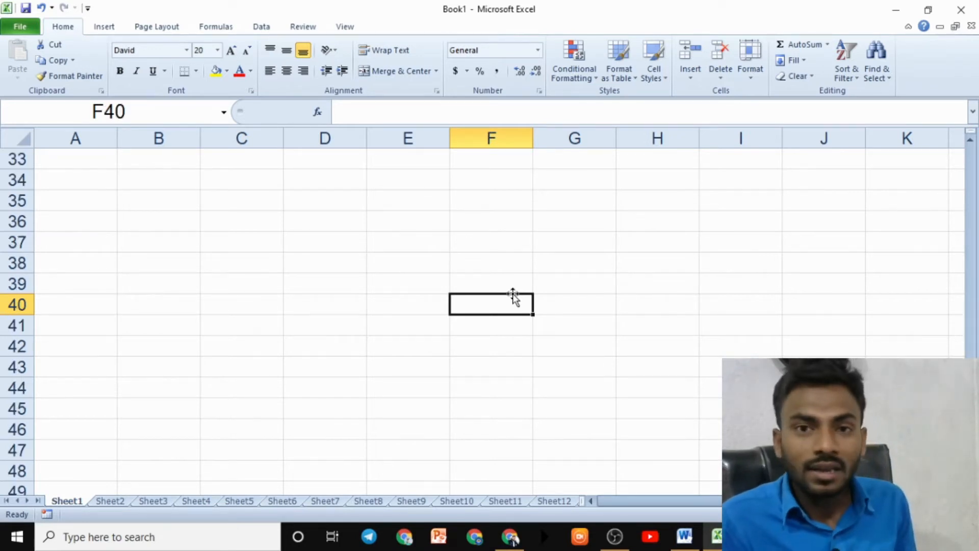
Step: Move the active cell up one row at a time through column F until cell F1
{"action": "key", "text": "Up"}
{"action": "key", "text": "Up"}
{"action": "key", "text": "Up"}
{"action": "key", "text": "Up"}
{"action": "key", "text": "Up"}
{"action": "key", "text": "Up"}
{"action": "key", "text": "Up"}
{"action": "key", "text": "Up"}
{"action": "key", "text": "Up"}
{"action": "key", "text": "Up"}
{"action": "key", "text": "Up"}
{"action": "key", "text": "Up"}
{"action": "key", "text": "Up"}
{"action": "key", "text": "Up"}
{"action": "key", "text": "Up"}
{"action": "key", "text": "Up"}
{"action": "key", "text": "Up"}
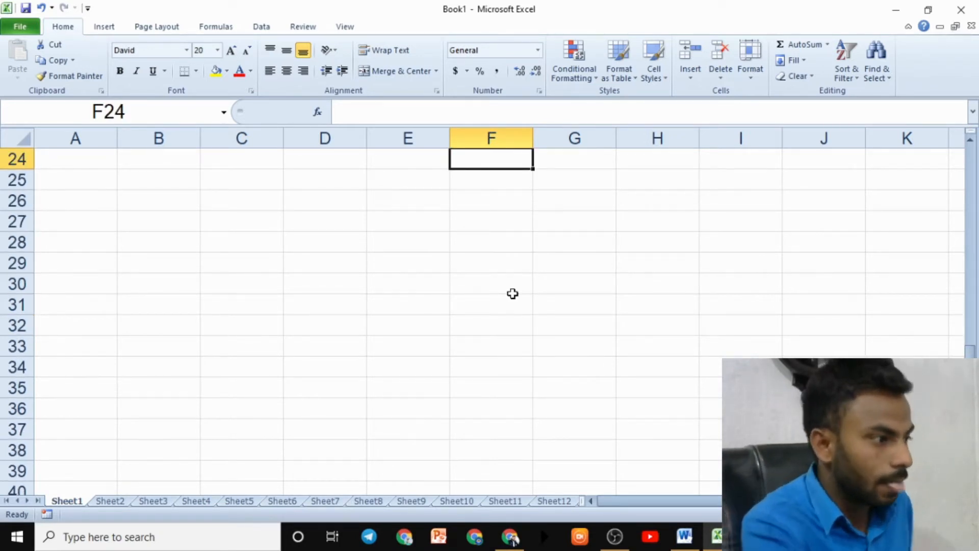
{"action": "key", "text": "Up"}
{"action": "key", "text": "Up"}
{"action": "key", "text": "Up"}
{"action": "key", "text": "Up"}
{"action": "key", "text": "Up"}
{"action": "key", "text": "Up"}
{"action": "key", "text": "Up"}
{"action": "key", "text": "Up"}
{"action": "key", "text": "Up"}
{"action": "key", "text": "Up"}
{"action": "key", "text": "Up"}
{"action": "key", "text": "Up"}
{"action": "key", "text": "Up"}
{"action": "key", "text": "Up"}
{"action": "key", "text": "Up"}
{"action": "key", "text": "Up"}
{"action": "key", "text": "Up"}
{"action": "key", "text": "Up"}
{"action": "key", "text": "Up"}
{"action": "key", "text": "Up"}
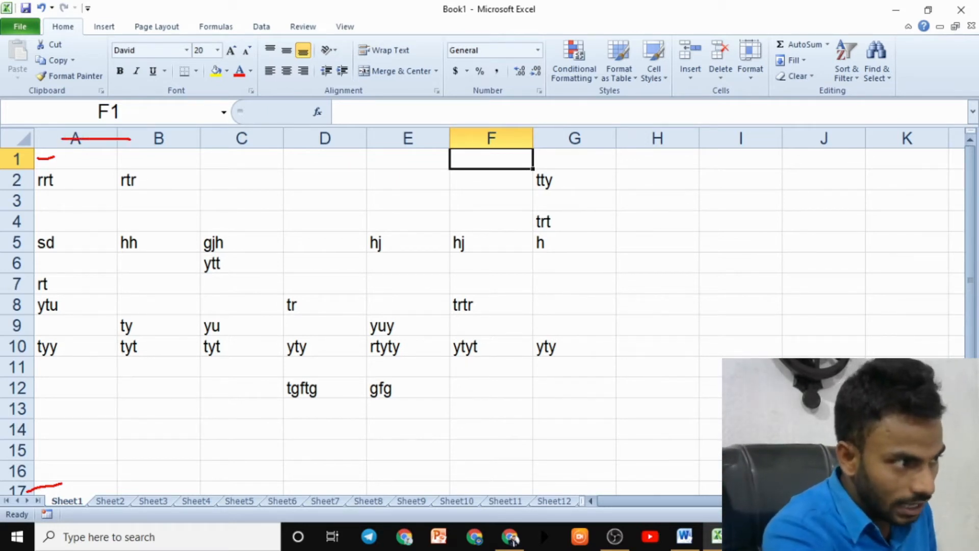
Step: Draw red strokes across the column letters A to K and down the row numbers 1 to 17, and clear the strokes
{"action": "left_click_drag", "start_coordinate": [403, 139], "coordinate": [865, 127]}
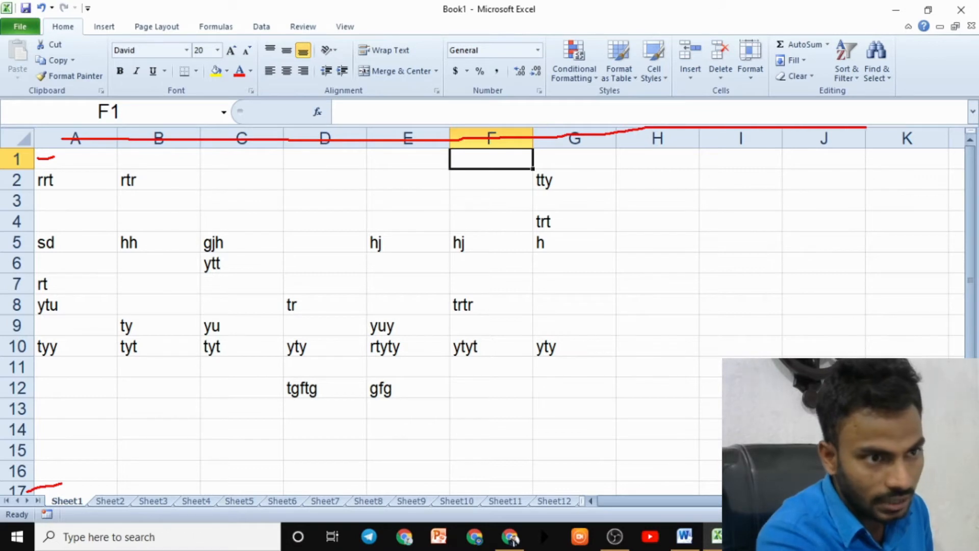
{"action": "mouse_move", "coordinate": [22, 157]}
{"action": "left_mouse_down"}
{"action": "mouse_move", "coordinate": [46, 402]}
{"action": "mouse_move", "coordinate": [23, 483]}
{"action": "left_mouse_up"}
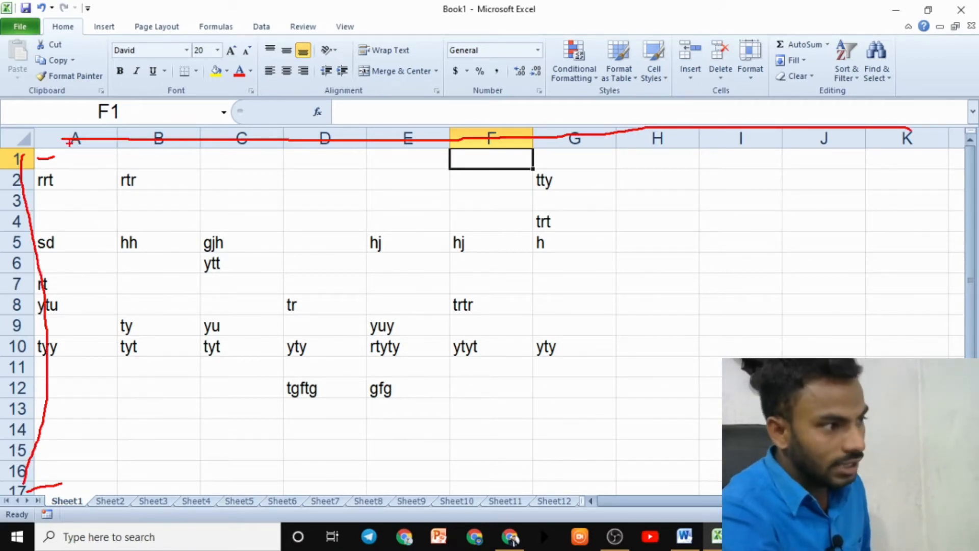
{"action": "left_click_drag", "start_coordinate": [68, 143], "coordinate": [859, 121]}
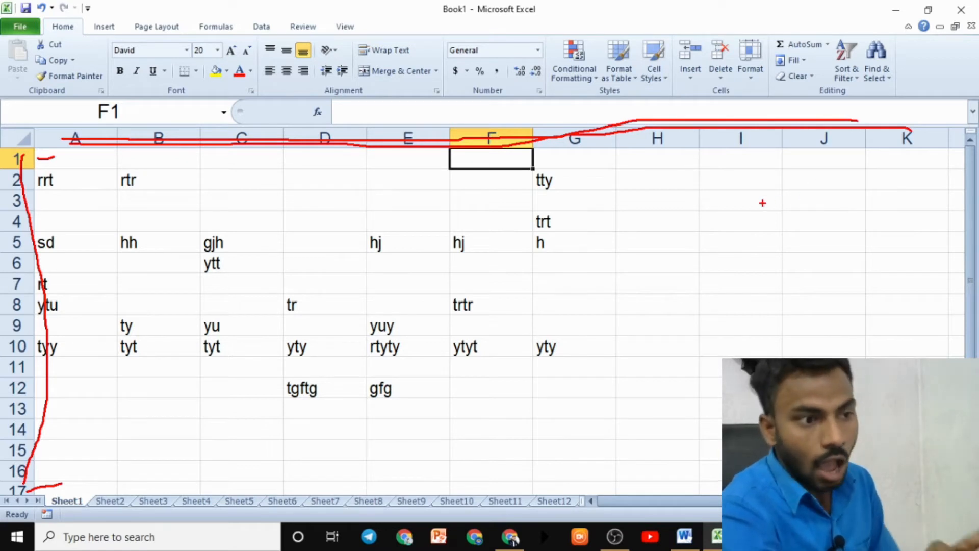
{"action": "key", "text": "Escape"}
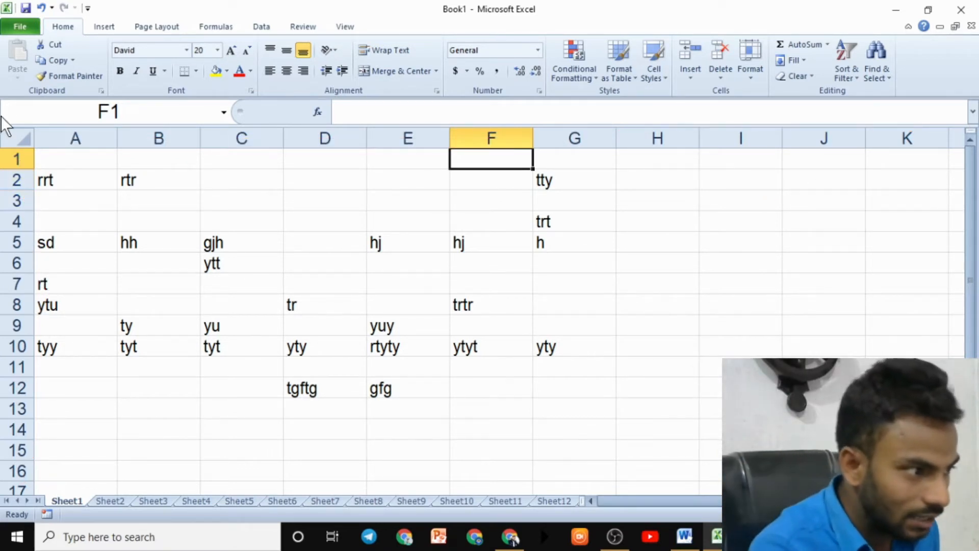
Step: Starting from cell B14, move one screen down and sweep a selection across the cells of the new screen from A17
{"action": "left_click", "coordinate": [227, 288]}
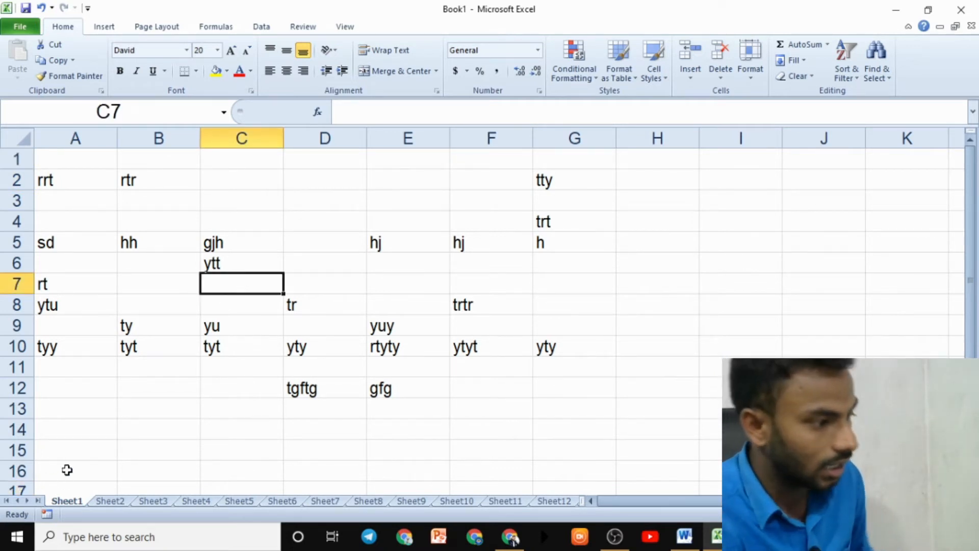
{"action": "left_click", "coordinate": [150, 422]}
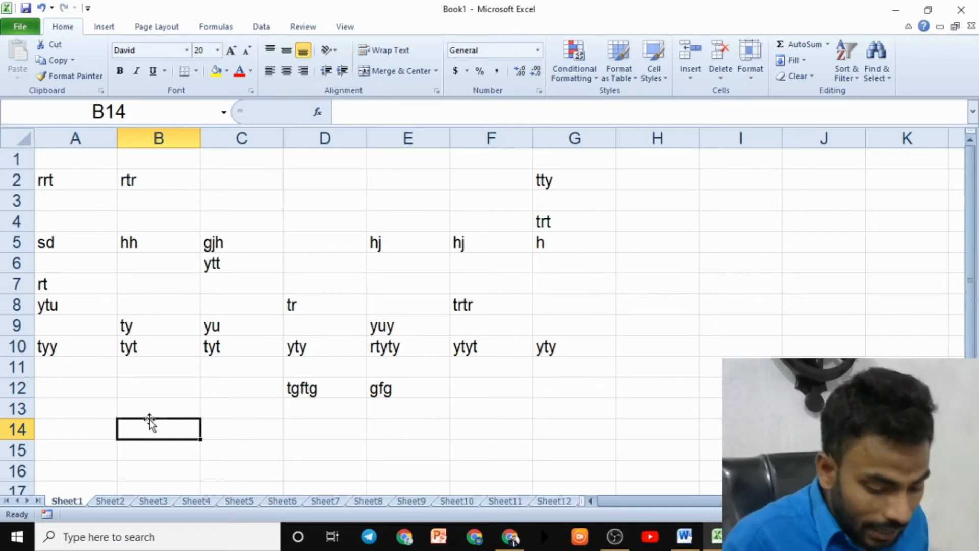
{"action": "key", "text": "Page_Down"}
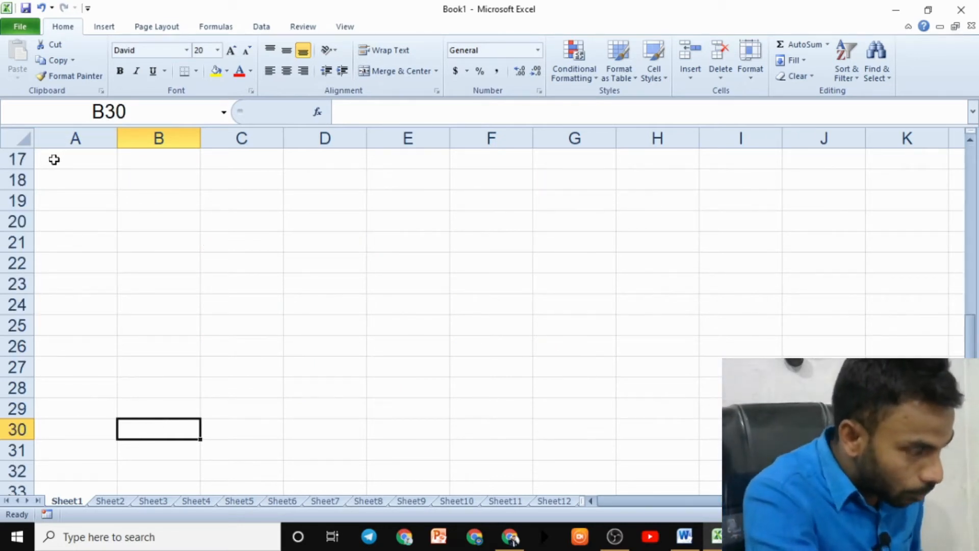
{"action": "left_click_drag", "start_coordinate": [54, 158], "coordinate": [489, 453]}
Step: Choose cell A33 and move down two full screens from it
{"action": "left_click", "coordinate": [52, 488]}
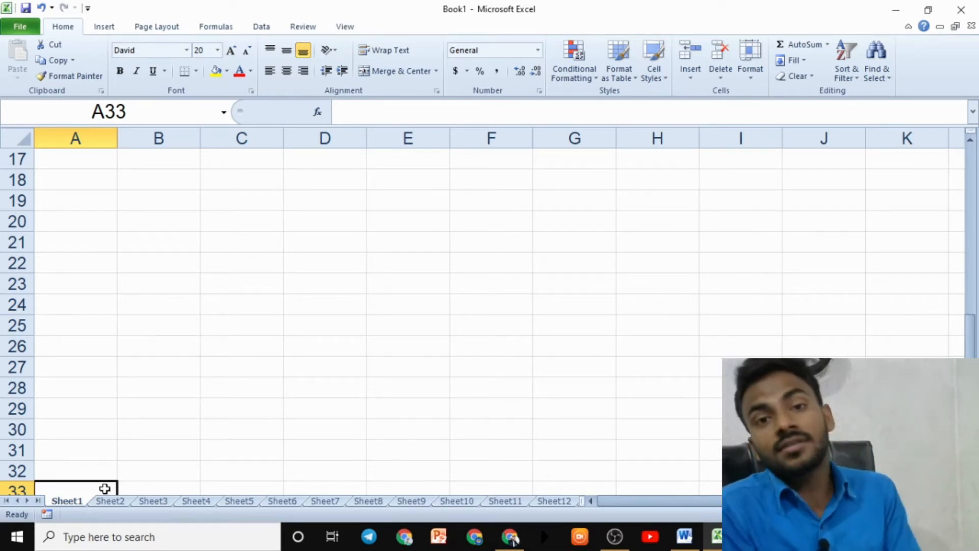
{"action": "key", "text": "Page_Down"}
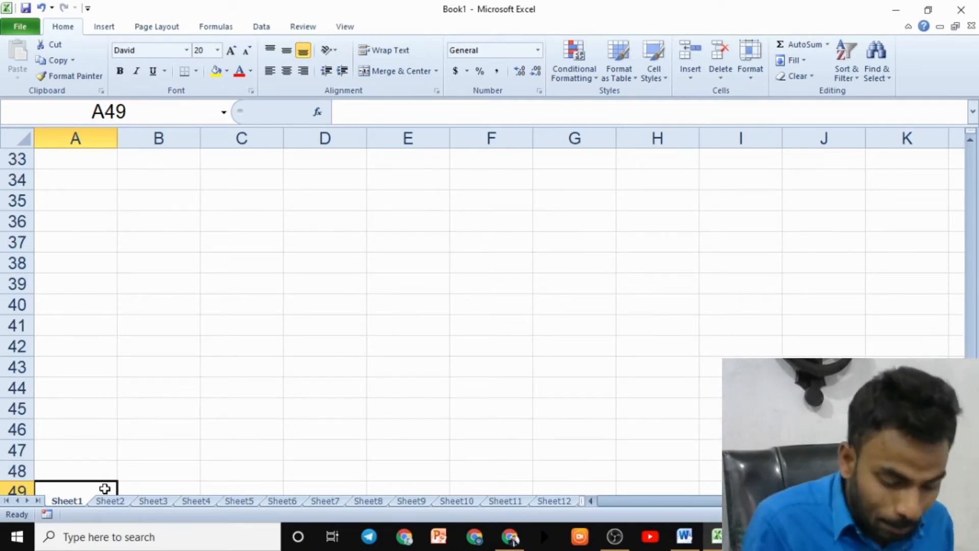
{"action": "key", "text": "Page_Down"}
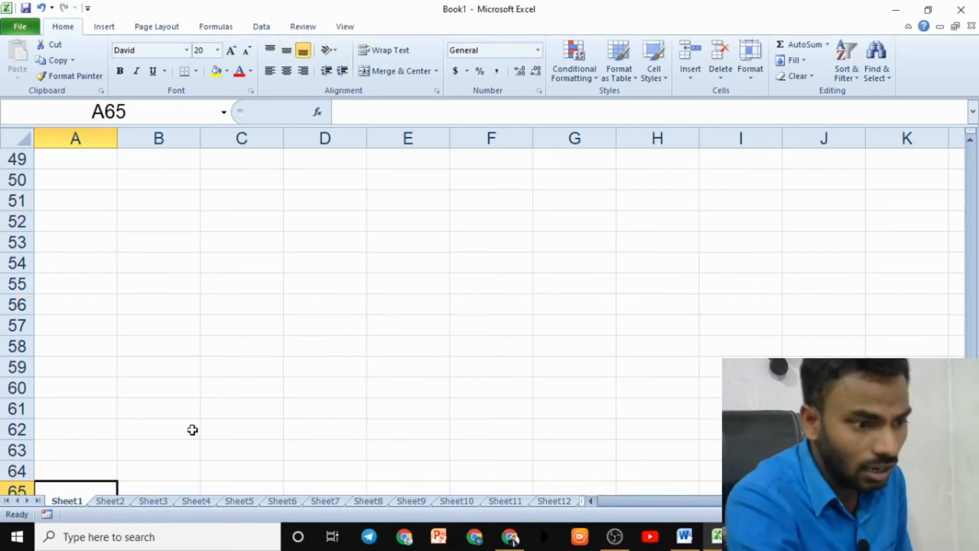
Step: Switch to the Word table, highlight the actions for moving one screen up, left and right, and undo the accidental row height change
{"action": "left_click", "coordinate": [684, 536]}
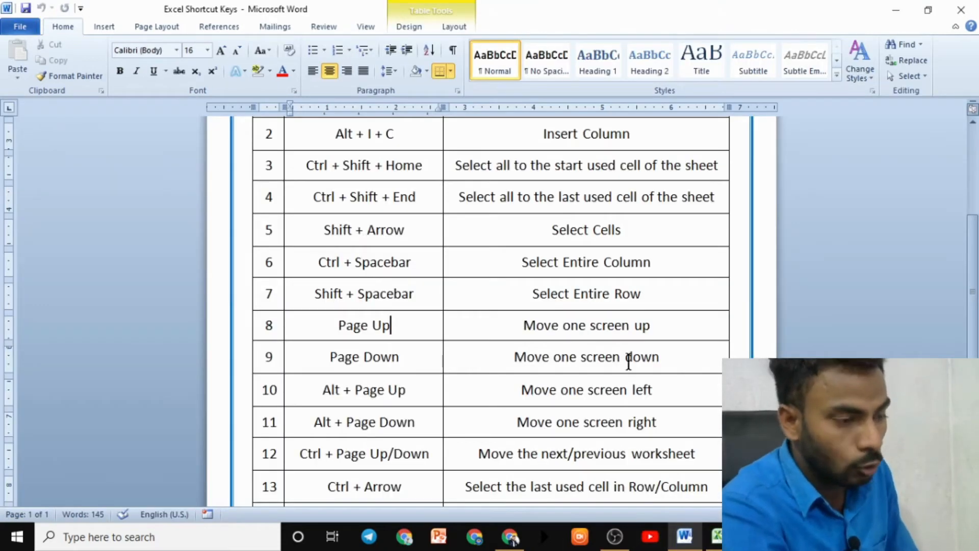
{"action": "left_click_drag", "start_coordinate": [517, 325], "coordinate": [615, 326]}
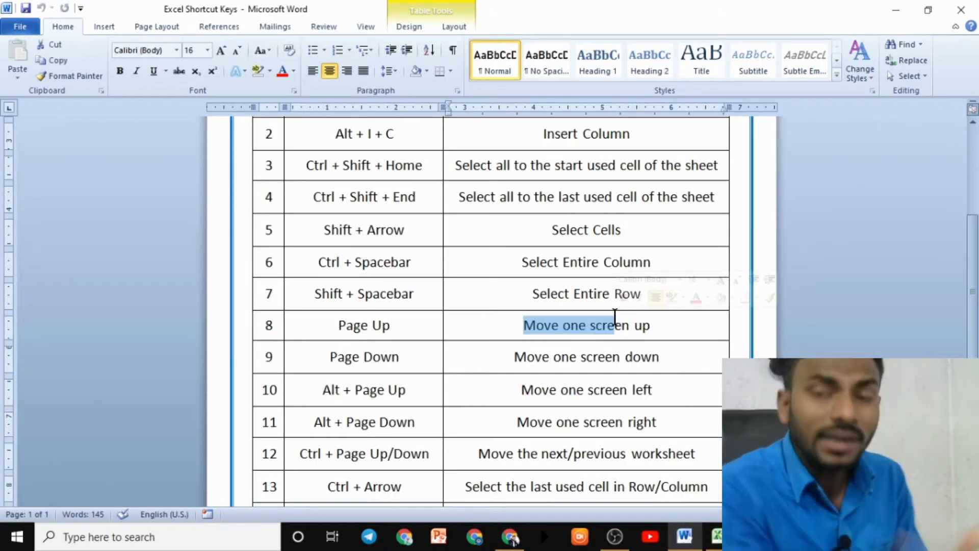
{"action": "left_click_drag", "start_coordinate": [574, 373], "coordinate": [561, 364]}
{"action": "left_click_drag", "start_coordinate": [494, 388], "coordinate": [631, 381]}
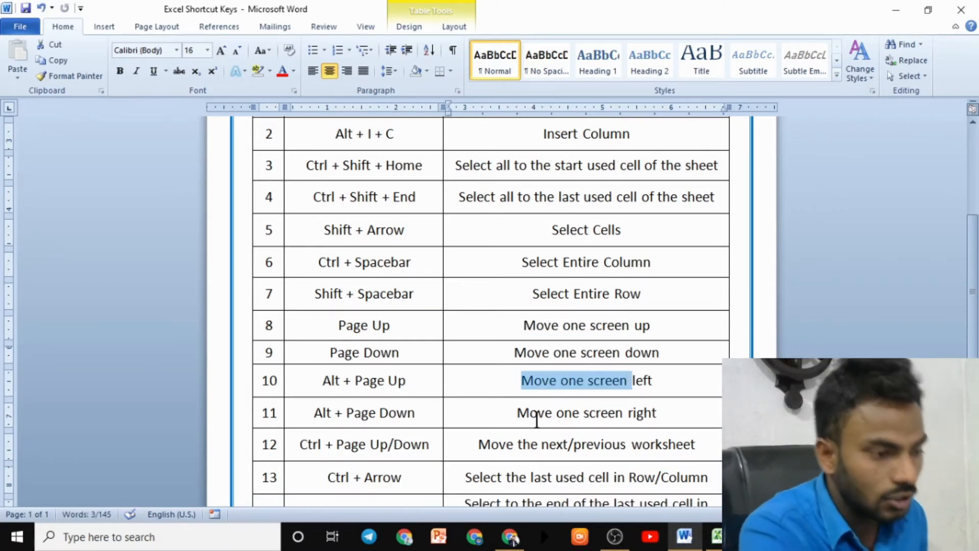
{"action": "left_click_drag", "start_coordinate": [509, 411], "coordinate": [637, 412]}
{"action": "key", "text": "ctrl+z"}
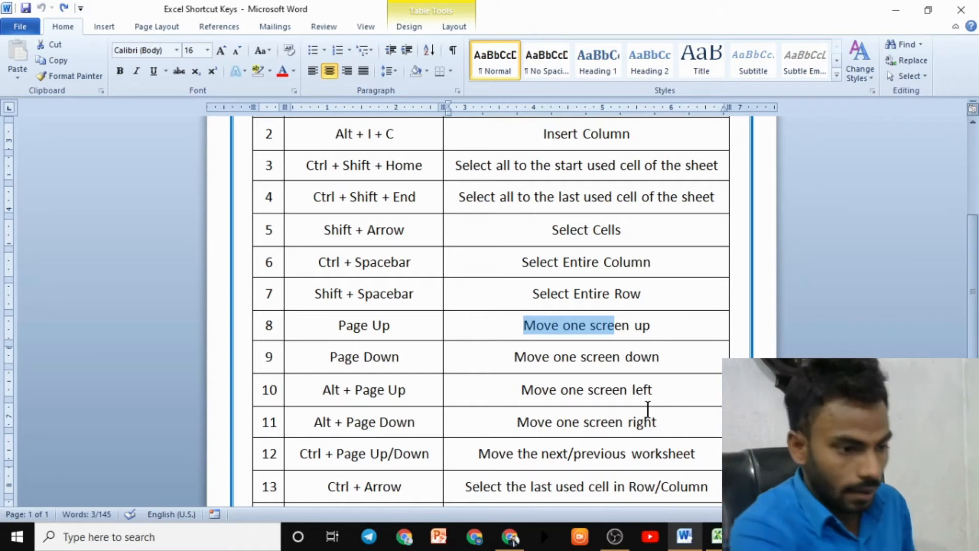
Step: Return to the start of the Excel sheet, select the whole visible screen of cells from A1, and release the selection by choosing cell C14
{"action": "key", "text": "alt+Tab"}
{"action": "scroll", "coordinate": [413, 310], "scroll_direction": "up", "scroll_amount": 16}
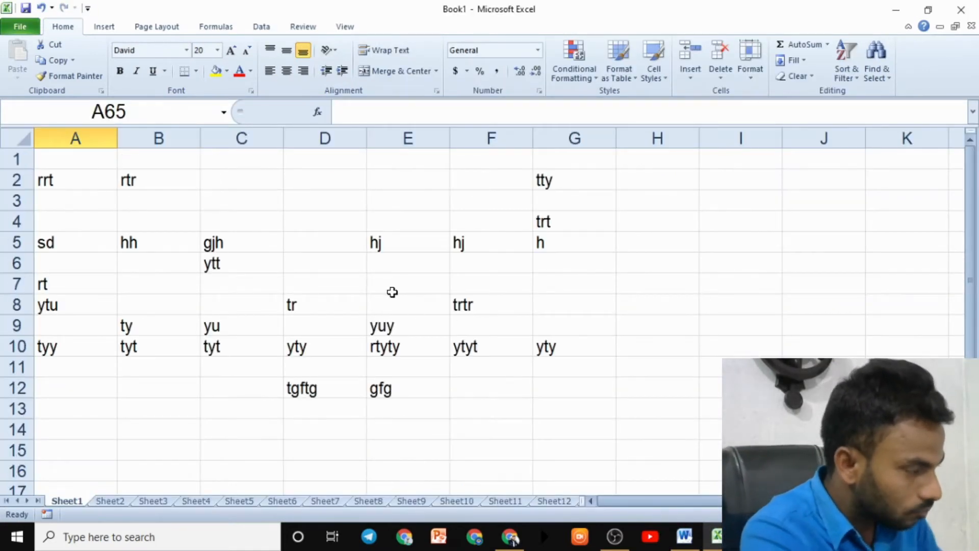
{"action": "left_click_drag", "start_coordinate": [21, 159], "coordinate": [19, 313]}
{"action": "left_click_drag", "start_coordinate": [380, 303], "coordinate": [660, 489]}
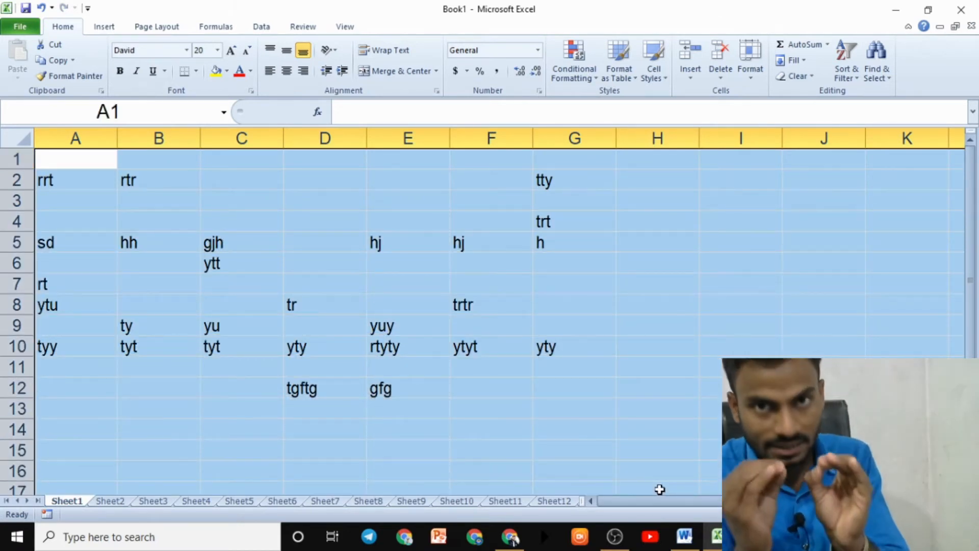
{"action": "left_click", "coordinate": [239, 429]}
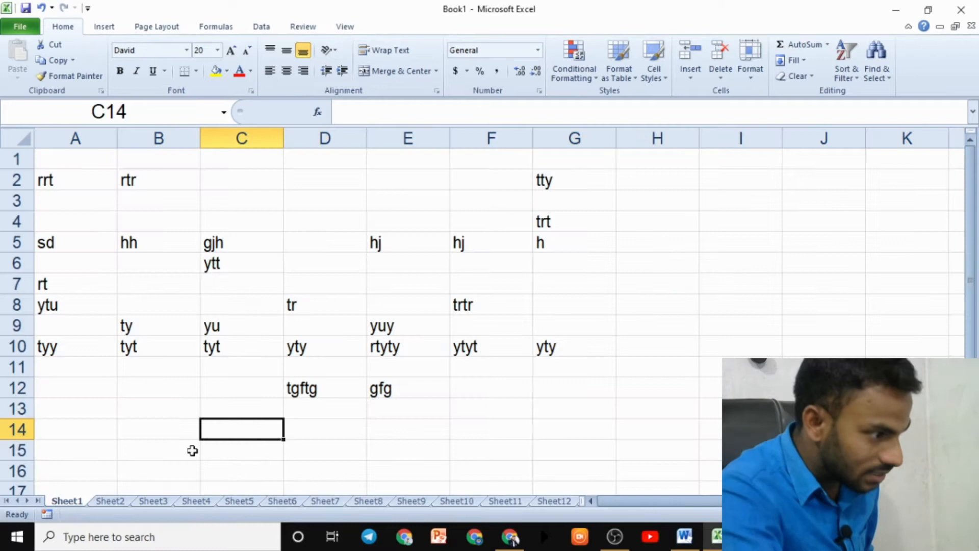
Step: Starting from cell A17, move down three full screens to cell A65
{"action": "left_click", "coordinate": [52, 490]}
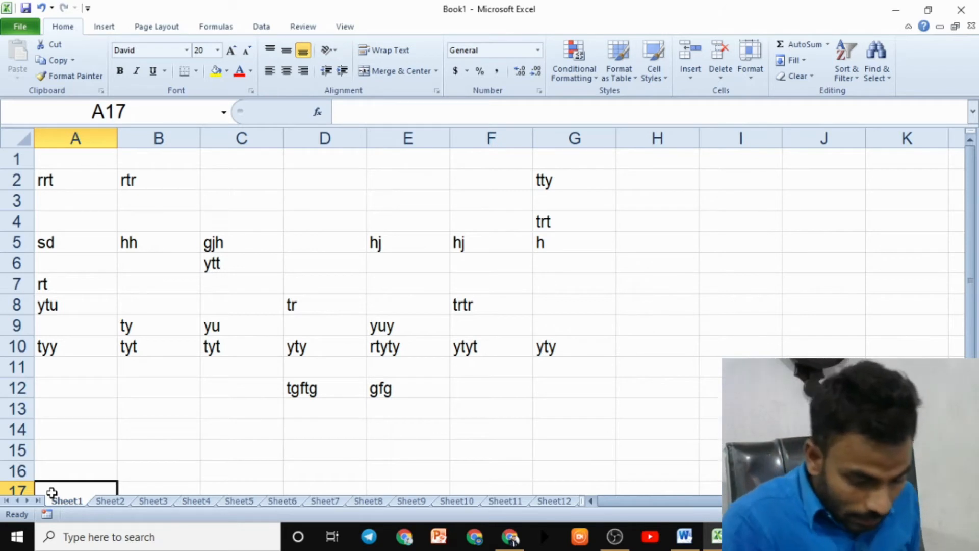
{"action": "key", "text": "Page_Down"}
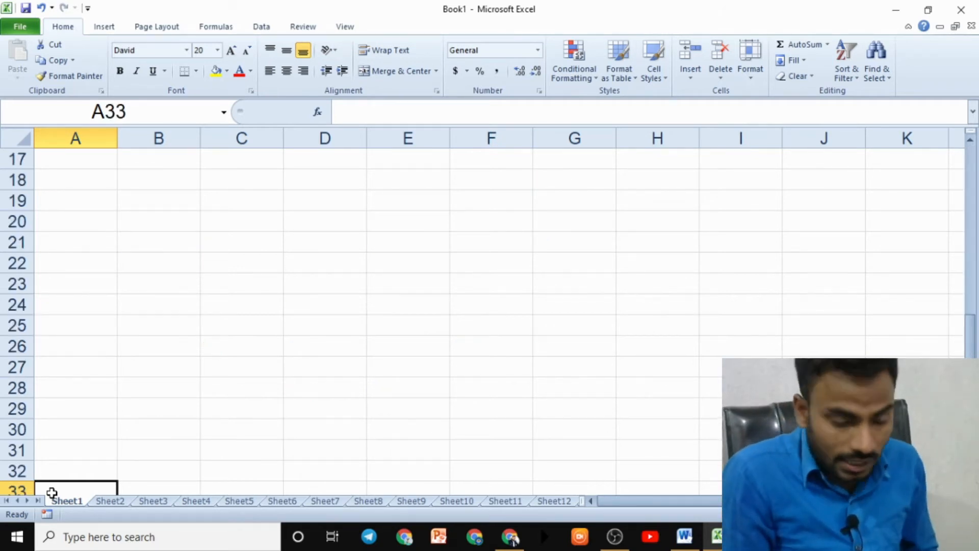
{"action": "key", "text": "Page_Down"}
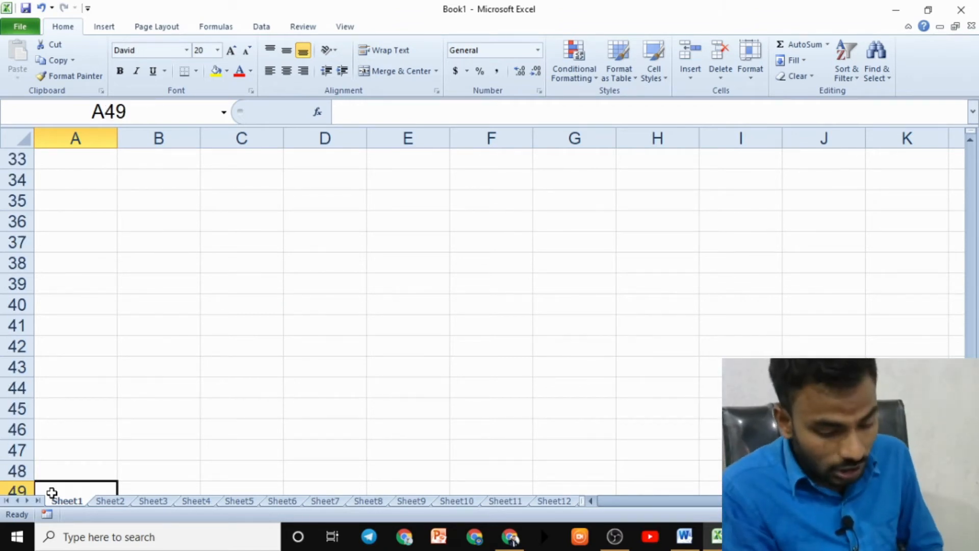
{"action": "key", "text": "Page_Down"}
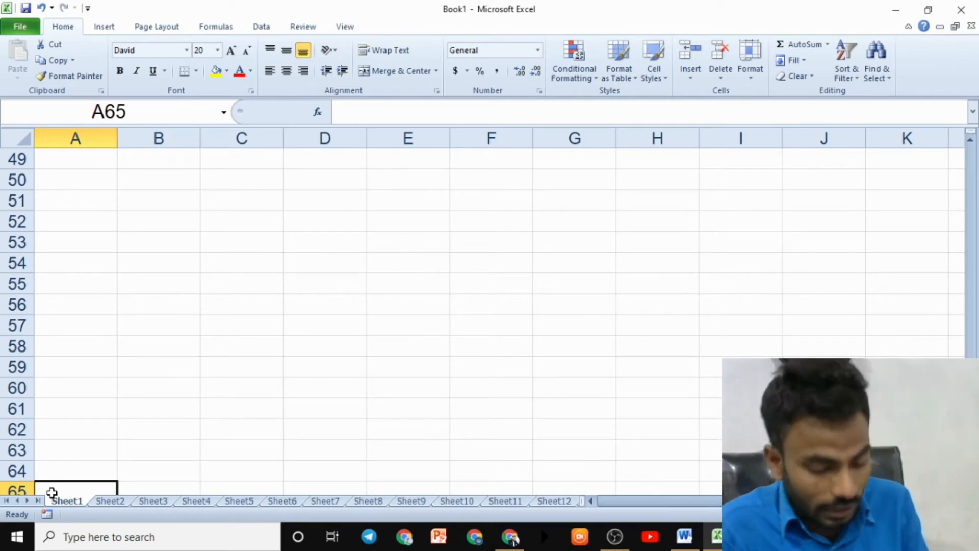
Step: Move back up three full screens from cell A65 to cell A17
{"action": "key", "text": "Page_Up"}
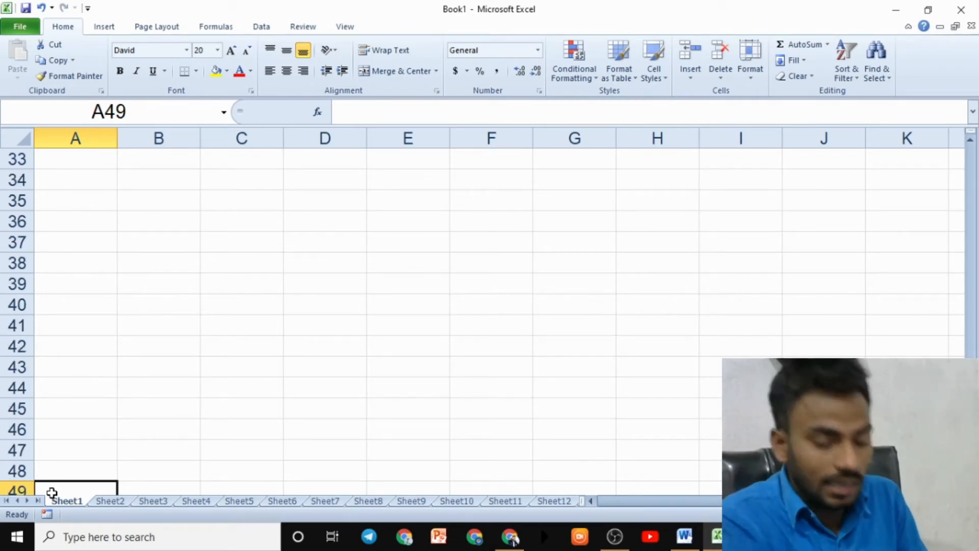
{"action": "key", "text": "Page_Up"}
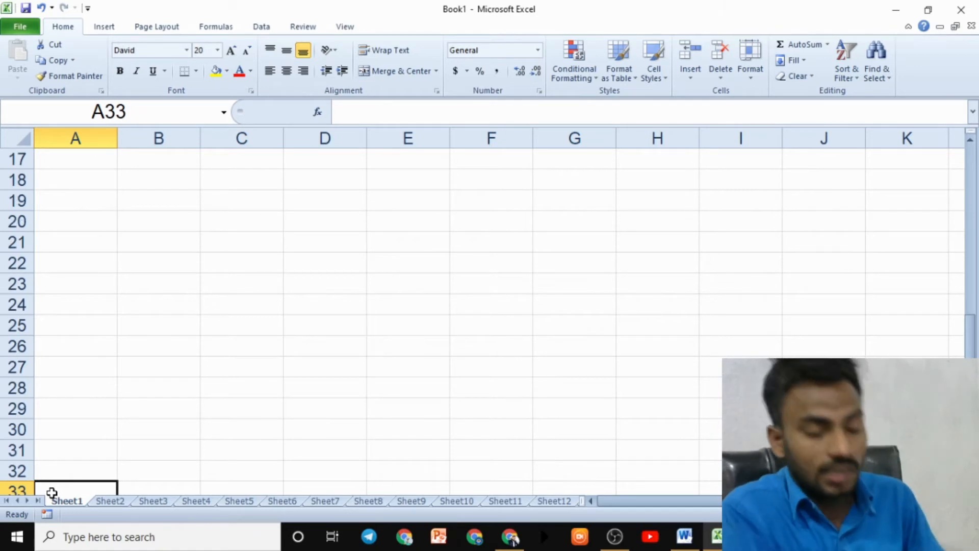
{"action": "key", "text": "Page_Up"}
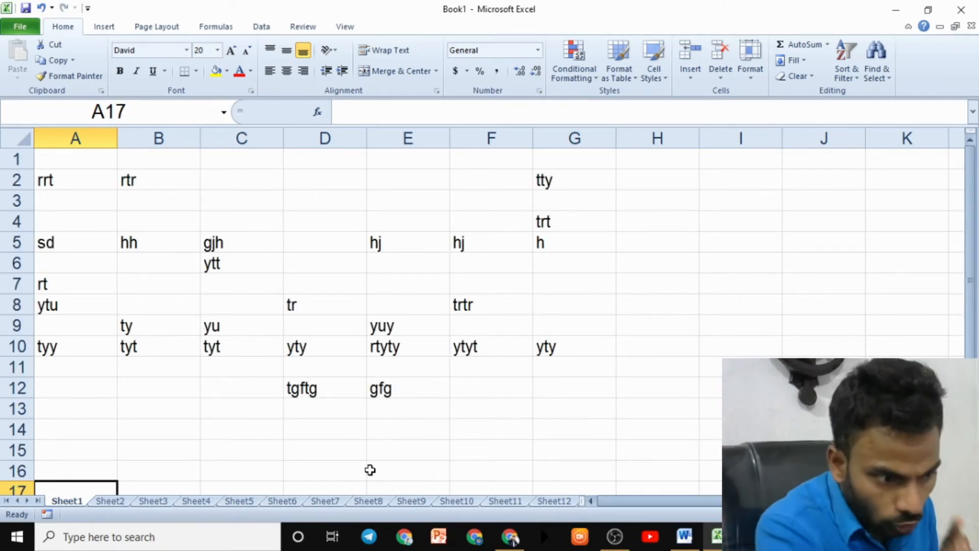
Step: Switch to the Word table and highlight the actions for moving one screen down and one screen left
{"action": "left_click", "coordinate": [686, 535]}
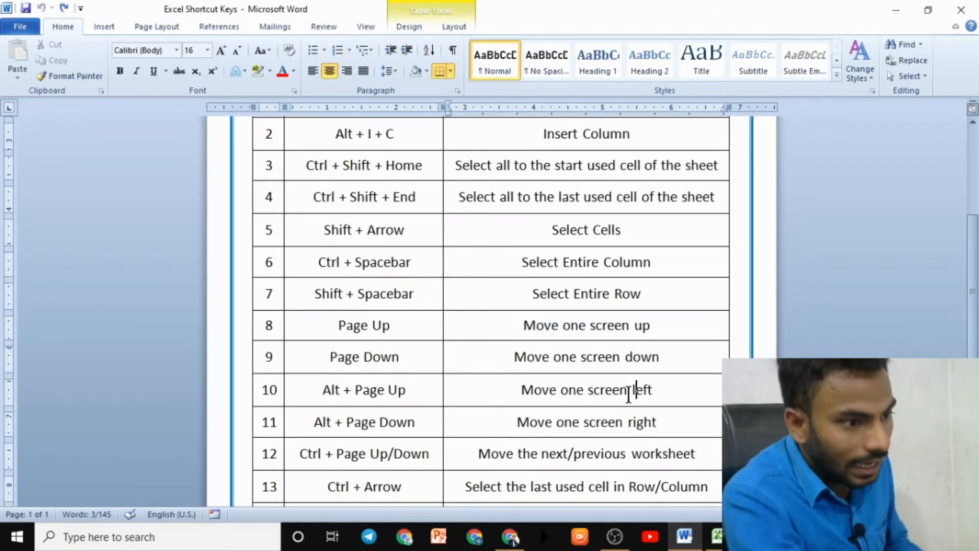
{"action": "left_click_drag", "start_coordinate": [514, 356], "coordinate": [618, 352]}
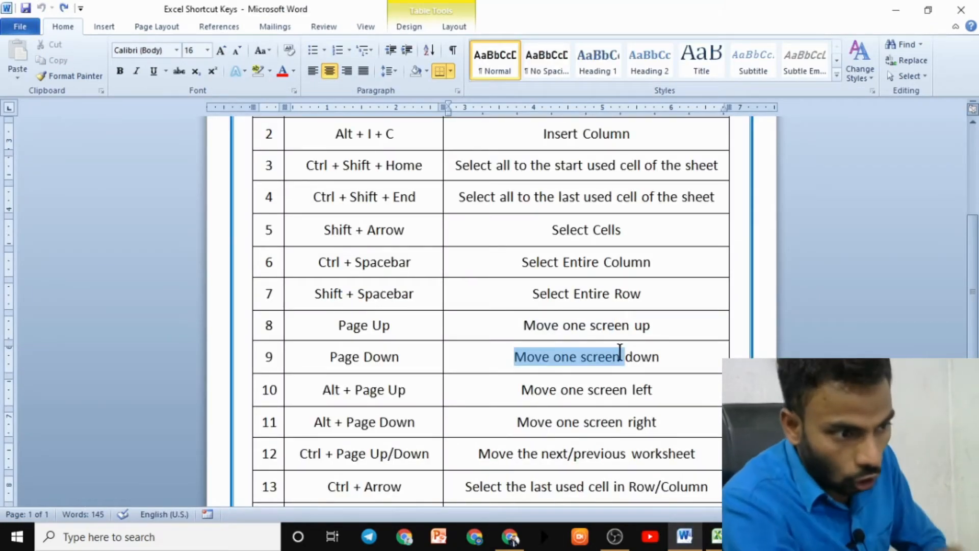
{"action": "left_click_drag", "start_coordinate": [658, 390], "coordinate": [588, 389]}
Step: Switch back to Excel, sweep selections down columns A and B and across the upper rows, and release them by choosing cell J8
{"action": "key", "text": "alt+Tab"}
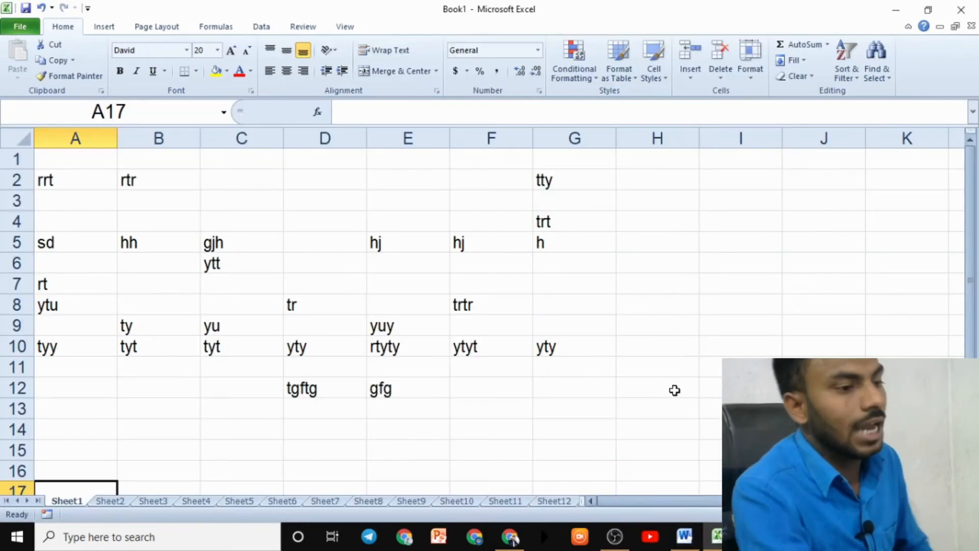
{"action": "left_click", "coordinate": [629, 306]}
{"action": "left_click_drag", "start_coordinate": [68, 182], "coordinate": [249, 378]}
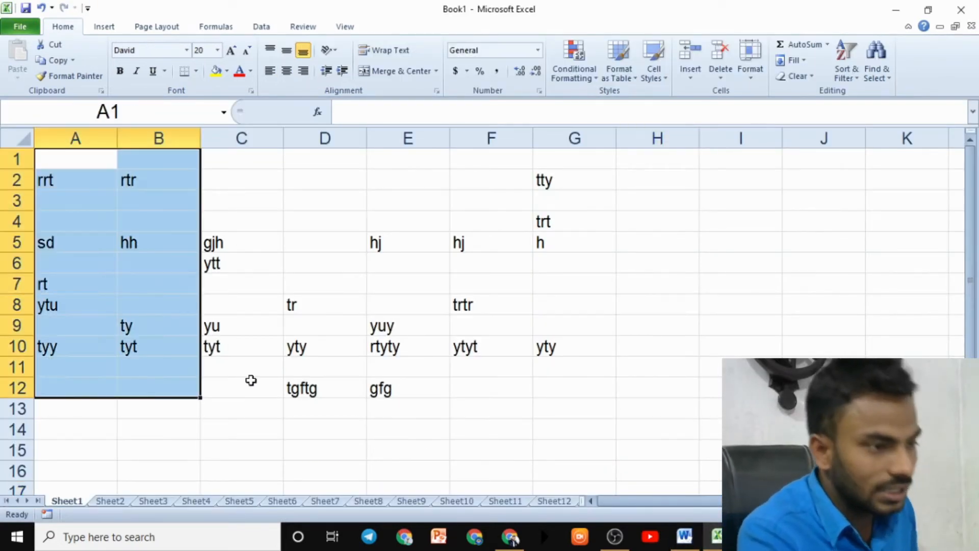
{"action": "left_click", "coordinate": [250, 378]}
{"action": "left_click_drag", "start_coordinate": [56, 181], "coordinate": [740, 198]}
{"action": "left_click", "coordinate": [788, 300]}
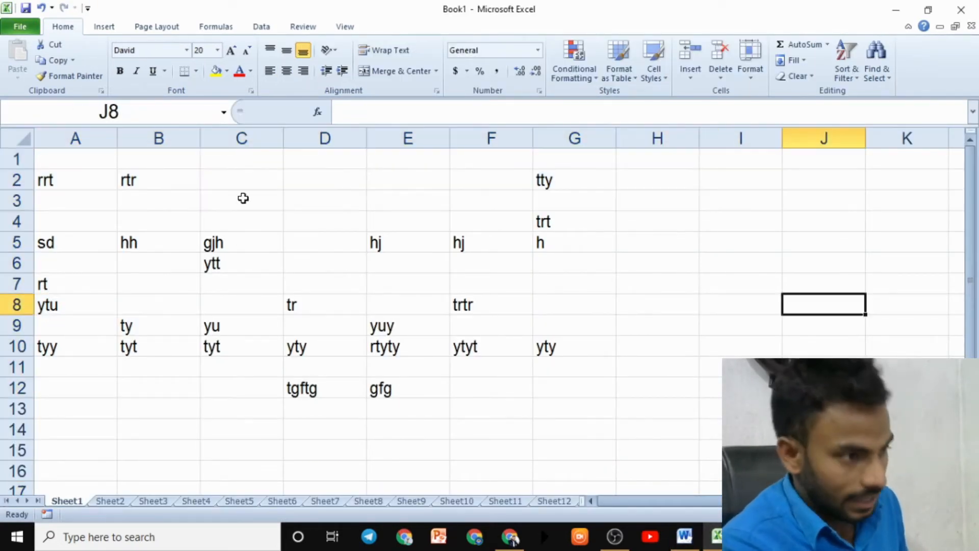
Step: Choose cell J6 and sweep a selection across row 1 from A1 to K1
{"action": "left_click_drag", "start_coordinate": [243, 196], "coordinate": [818, 206]}
{"action": "left_click", "coordinate": [786, 261]}
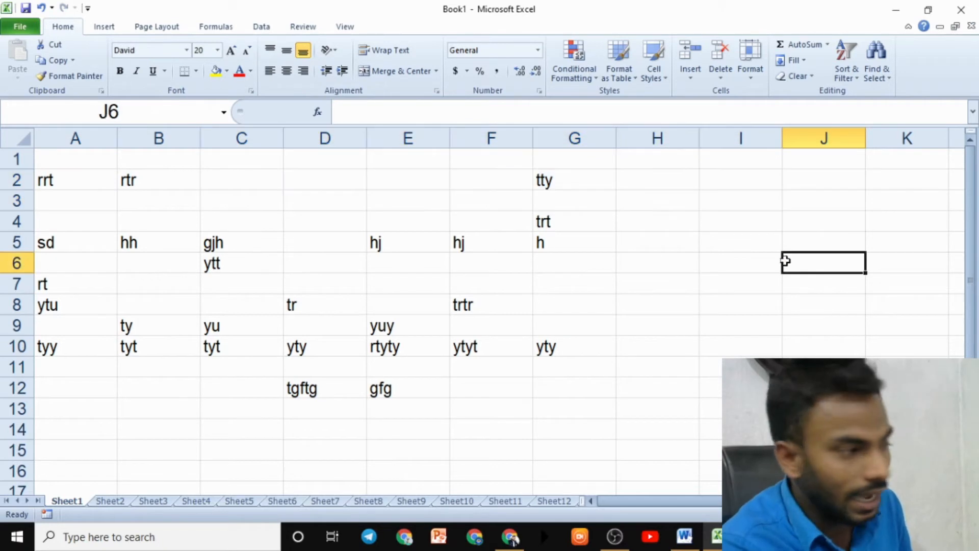
{"action": "left_click", "coordinate": [75, 138]}
{"action": "left_click_drag", "start_coordinate": [128, 179], "coordinate": [907, 153]}
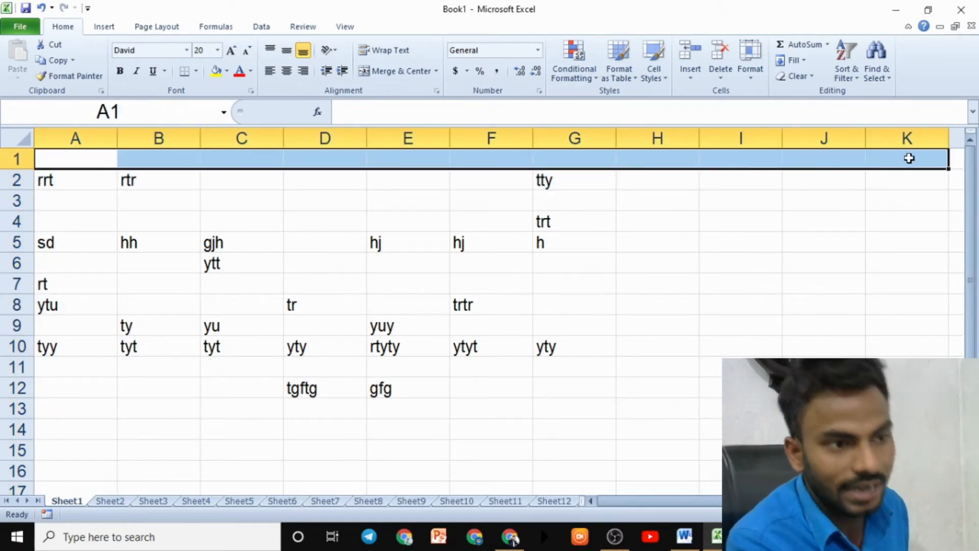
Step: Fill column H from H6 down to H28 with short filler text and continue it across row 28 to R28
{"action": "left_click", "coordinate": [660, 260]}
{"action": "type", "text": "yu"}
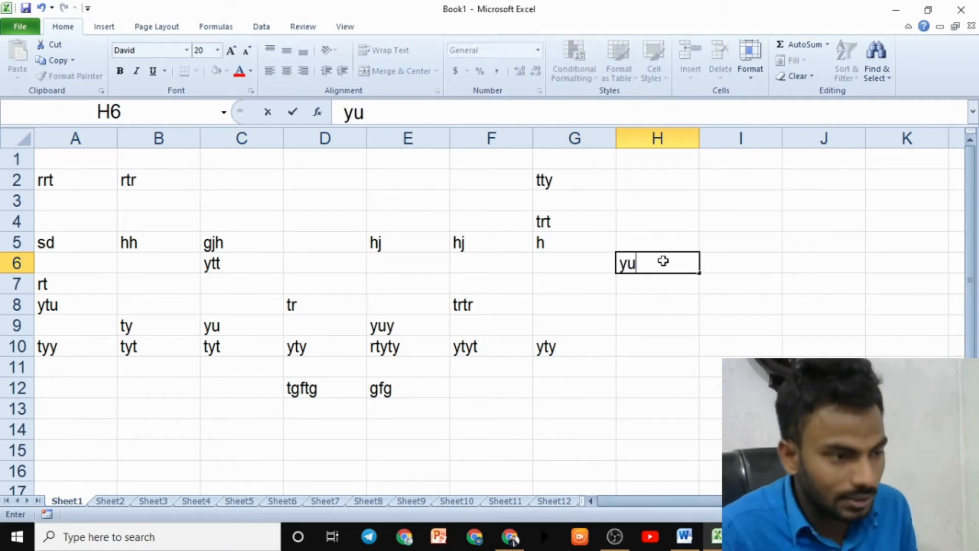
{"action": "type", "text": " ytu yuy iuy iuy iuy iuy i iuy iuy iuy oiu oiu oiu uoi uoi iuo io "}
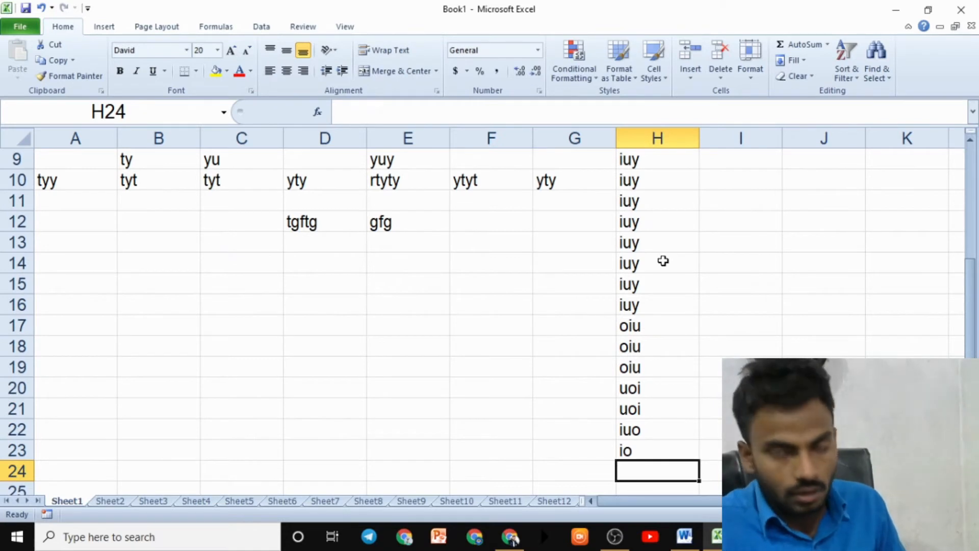
{"action": "type", "text": "h"}
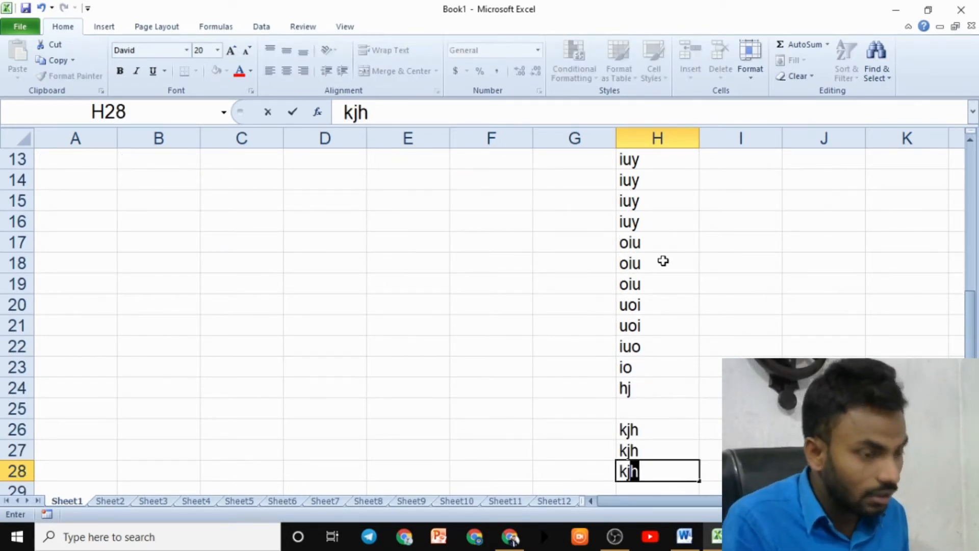
{"action": "type", "text": "j  kjh kjh kj\t\t\tkj\t\tuj\th\thj\thj\t\thj"}
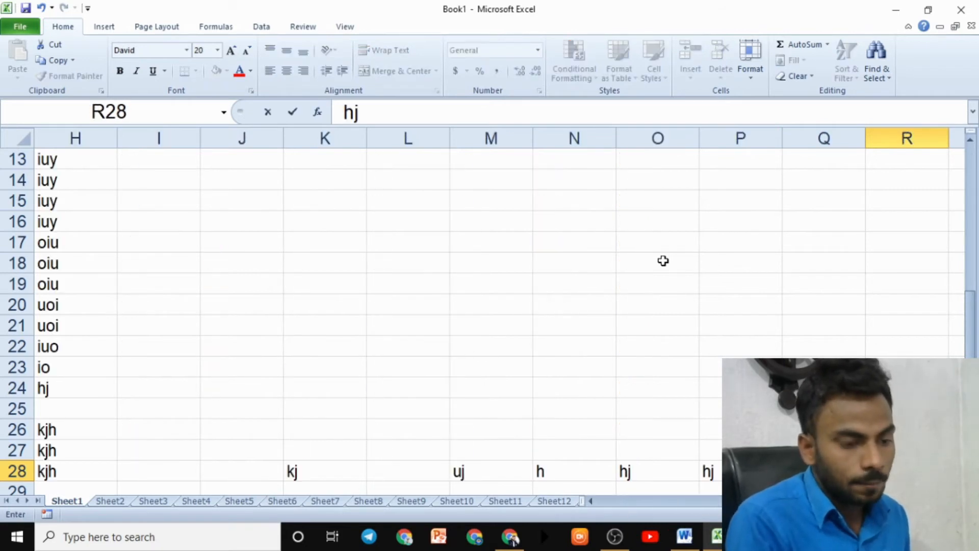
{"action": "key", "text": "Tab"}
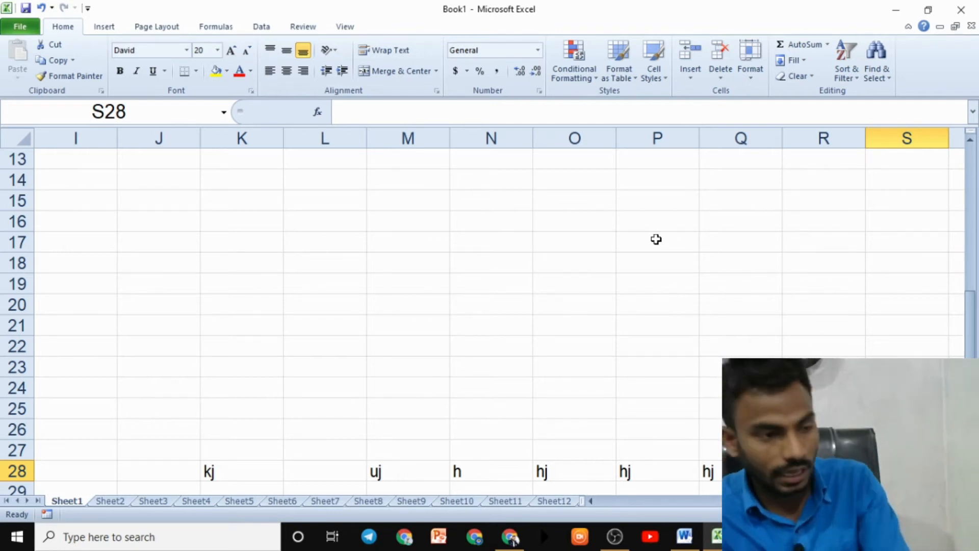
Step: Enter filler text fgfhg in B15, jh in E15, hh in G15, k in H16 and k in I15
{"action": "scroll", "coordinate": [332, 286], "scroll_direction": "left", "scroll_amount": 3}
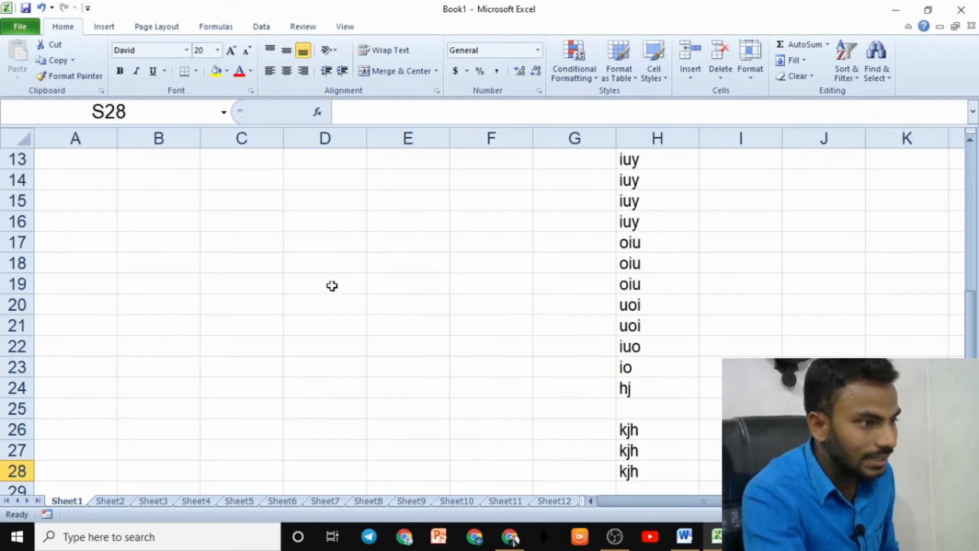
{"action": "left_click", "coordinate": [175, 201]}
{"action": "type", "text": "fgfhg"}
{"action": "left_click", "coordinate": [443, 199]}
{"action": "type", "text": "jh"}
{"action": "left_click", "coordinate": [597, 211]}
{"action": "type", "text": "hh"}
{"action": "left_click", "coordinate": [680, 222]}
{"action": "type", "text": "k"}
{"action": "left_click", "coordinate": [769, 202]}
{"action": "type", "text": "k"}
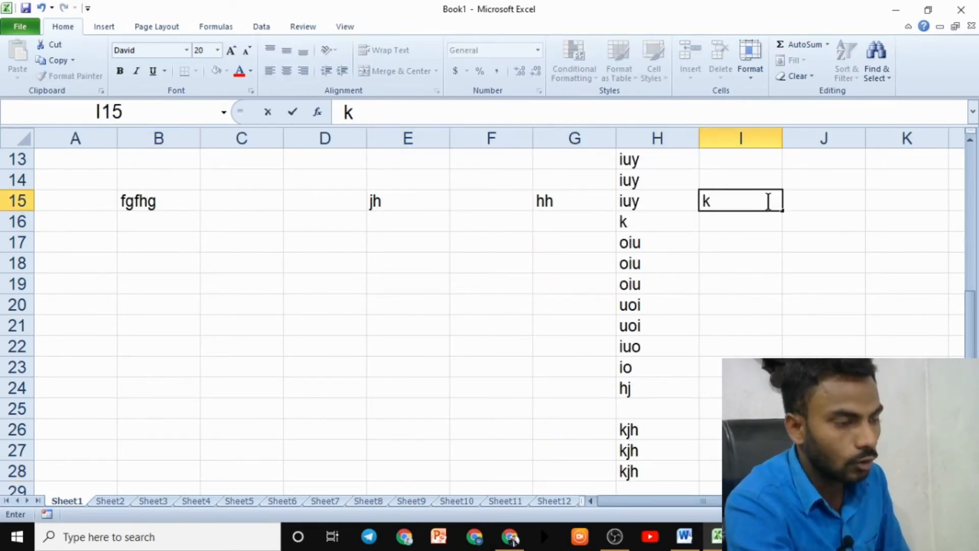
{"action": "left_click", "coordinate": [769, 202]}
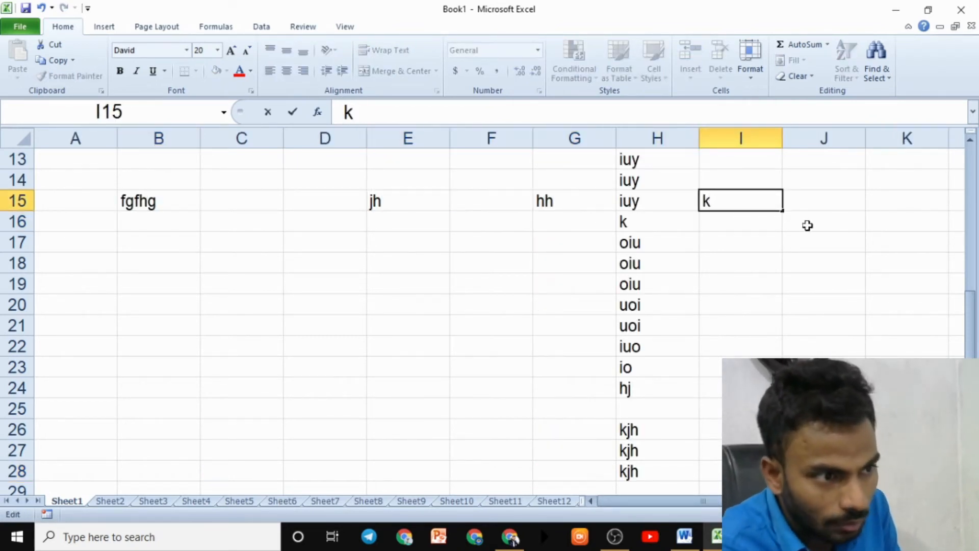
Step: Starting from cell J16, move right one cell at a time along row 16 to V16
{"action": "left_click", "coordinate": [792, 224]}
{"action": "key", "text": "Right"}
{"action": "key", "text": "Right"}
{"action": "key", "text": "Right"}
{"action": "key", "text": "Right"}
{"action": "key", "text": "Right"}
{"action": "key", "text": "Right"}
{"action": "key", "text": "Right"}
{"action": "key", "text": "Right"}
{"action": "key", "text": "Right"}
{"action": "key", "text": "Right"}
{"action": "key", "text": "Right"}
{"action": "key", "text": "Right"}
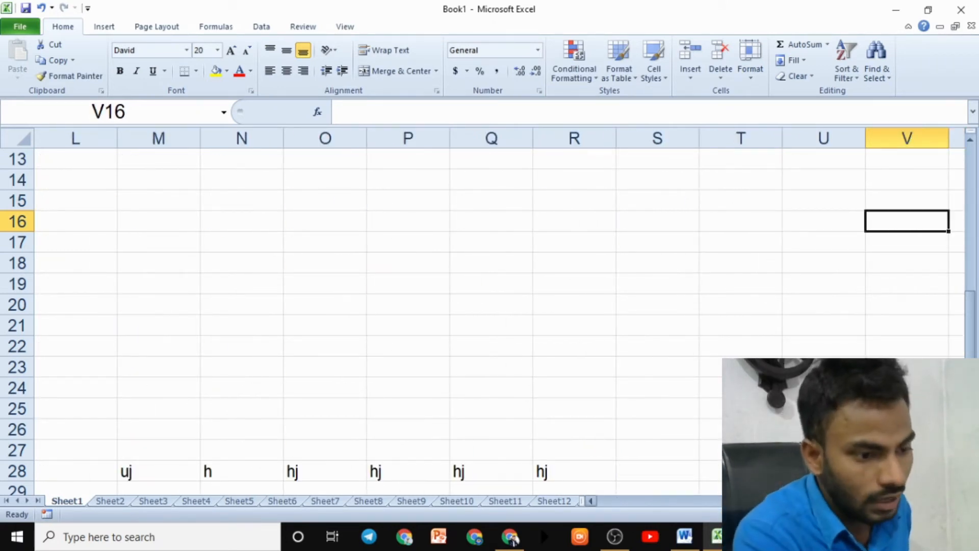
Step: Mark column headings A to K with a red on-screen line and clear the annotation
{"action": "left_click_drag", "start_coordinate": [755, 501], "coordinate": [597, 503]}
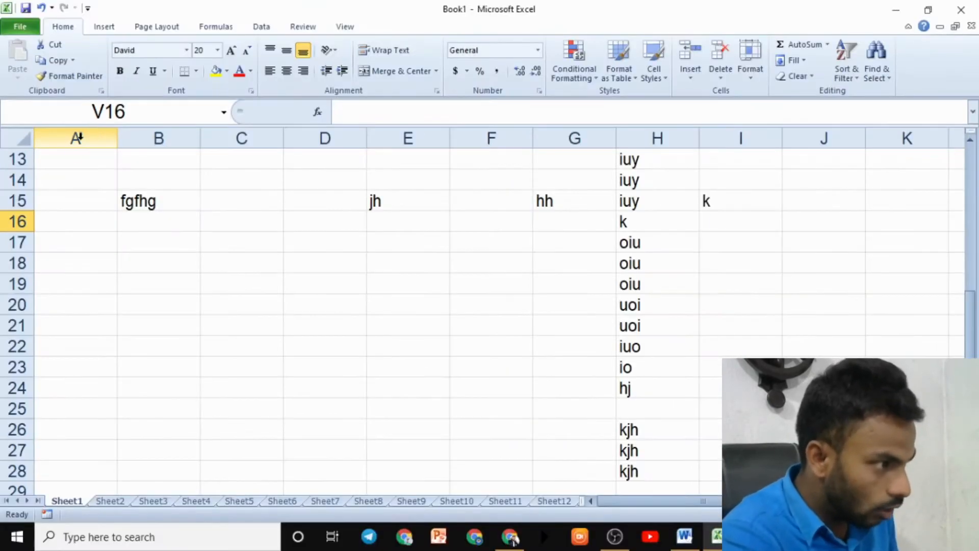
{"action": "left_click_drag", "start_coordinate": [55, 138], "coordinate": [731, 135]}
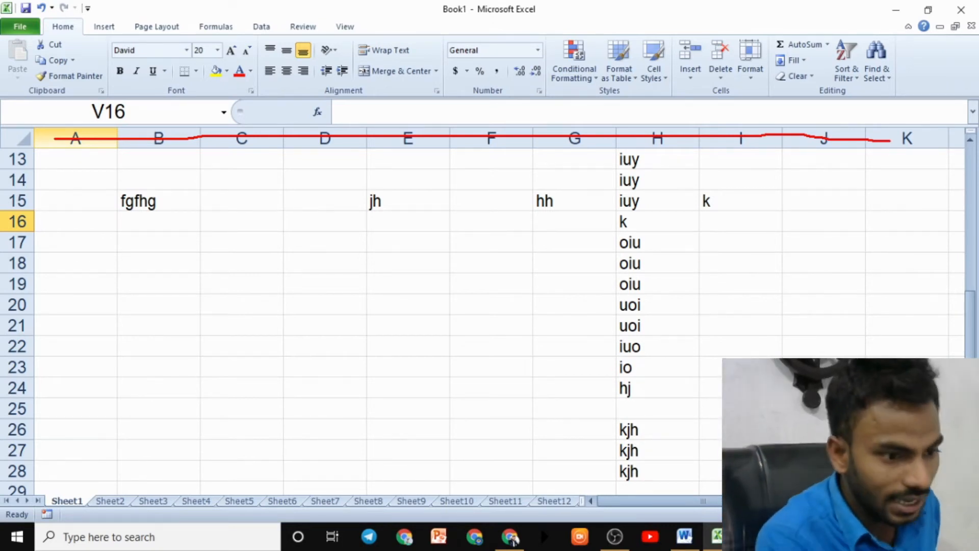
{"action": "key", "text": "Escape"}
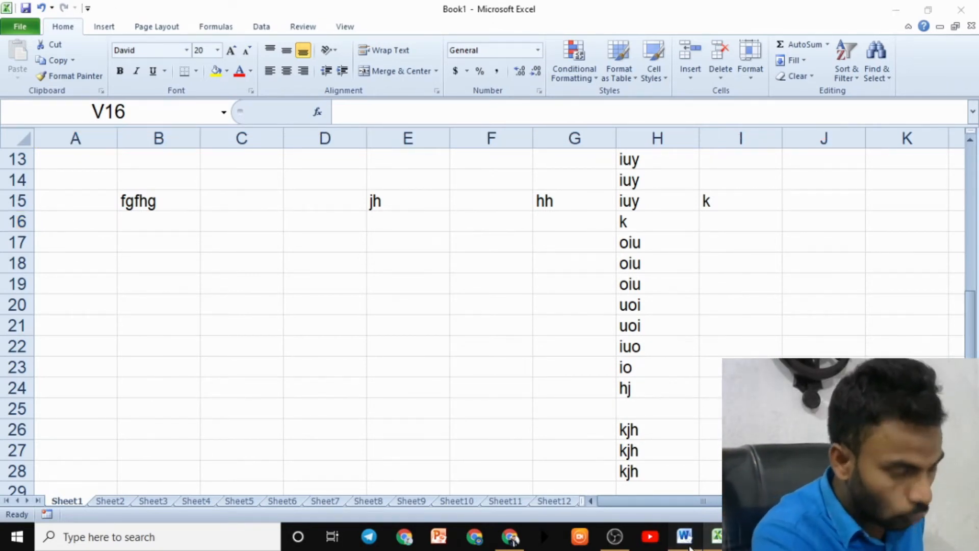
Step: Switch to the Word table and highlight the Alt + Page Up and Alt + Page Down shortcuts in rows 10 and 11
{"action": "left_click", "coordinate": [685, 536]}
{"action": "left_click", "coordinate": [345, 393]}
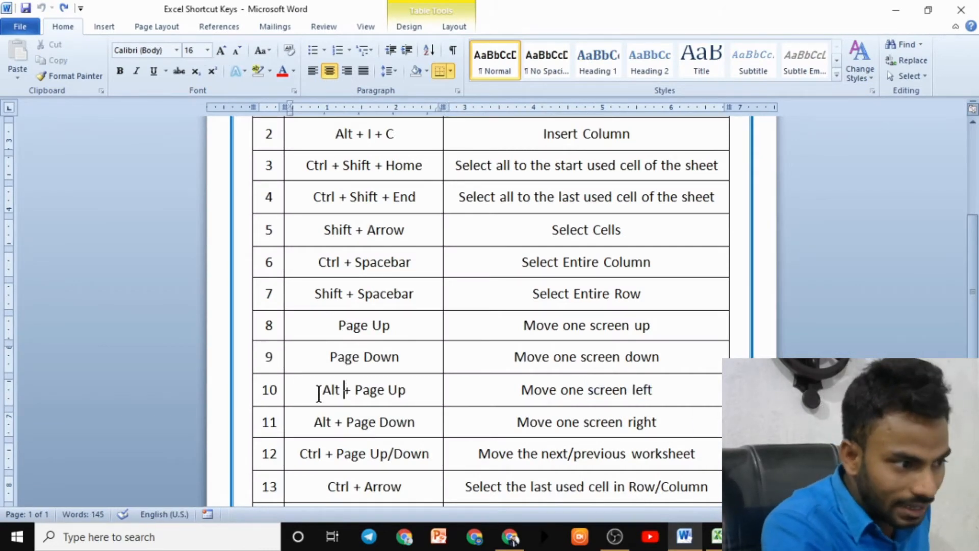
{"action": "left_click_drag", "start_coordinate": [321, 393], "coordinate": [422, 392]}
{"action": "left_click_drag", "start_coordinate": [426, 428], "coordinate": [329, 421]}
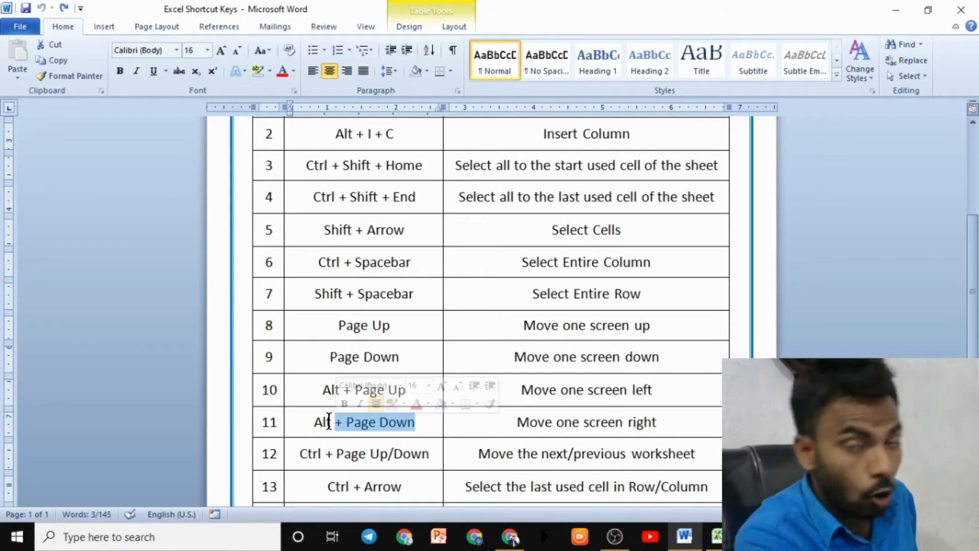
Step: Switch back to Excel, select cell H16 and move one full screen right to S16
{"action": "left_click", "coordinate": [717, 541]}
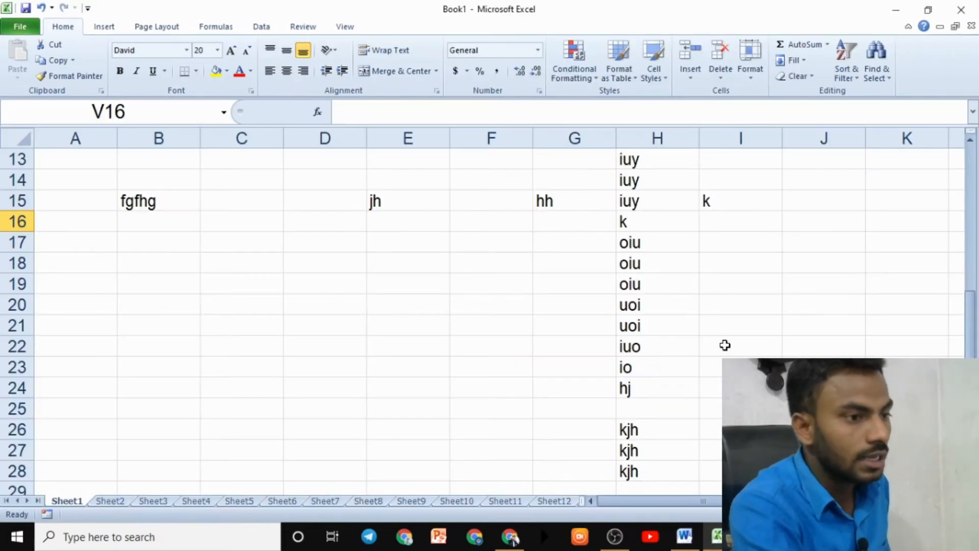
{"action": "left_click", "coordinate": [773, 236]}
{"action": "left_click", "coordinate": [760, 227]}
{"action": "left_click", "coordinate": [628, 221]}
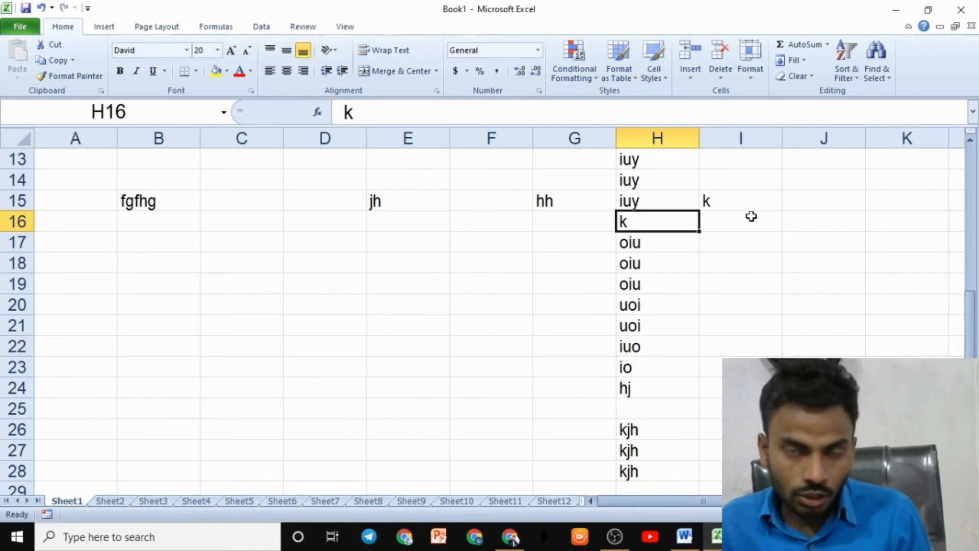
{"action": "key", "text": "alt+Page_Down"}
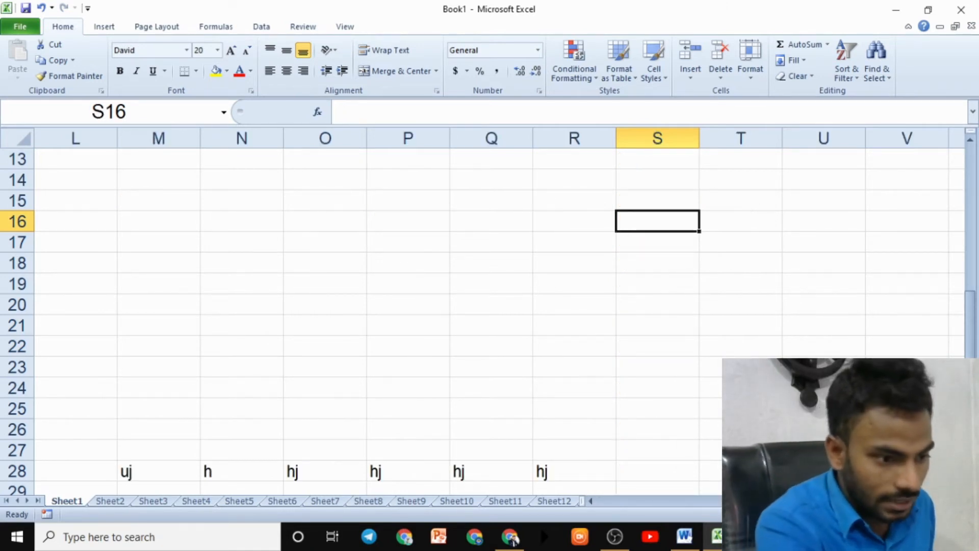
Step: Select column K as the first screen's last column, release it by choosing cell I18, and clear the red annotation
{"action": "left_click_drag", "start_coordinate": [803, 502], "coordinate": [657, 504]}
{"action": "left_click", "coordinate": [898, 138]}
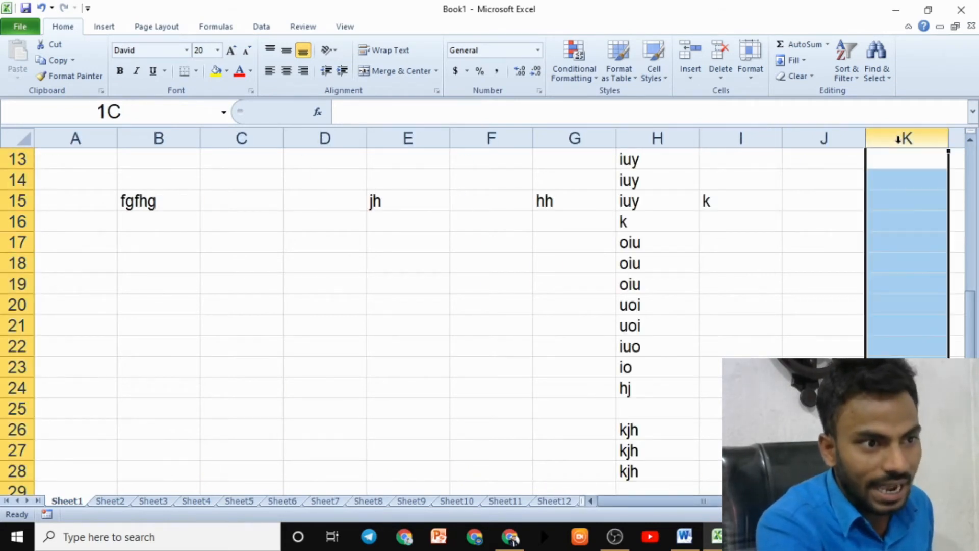
{"action": "left_click", "coordinate": [748, 269]}
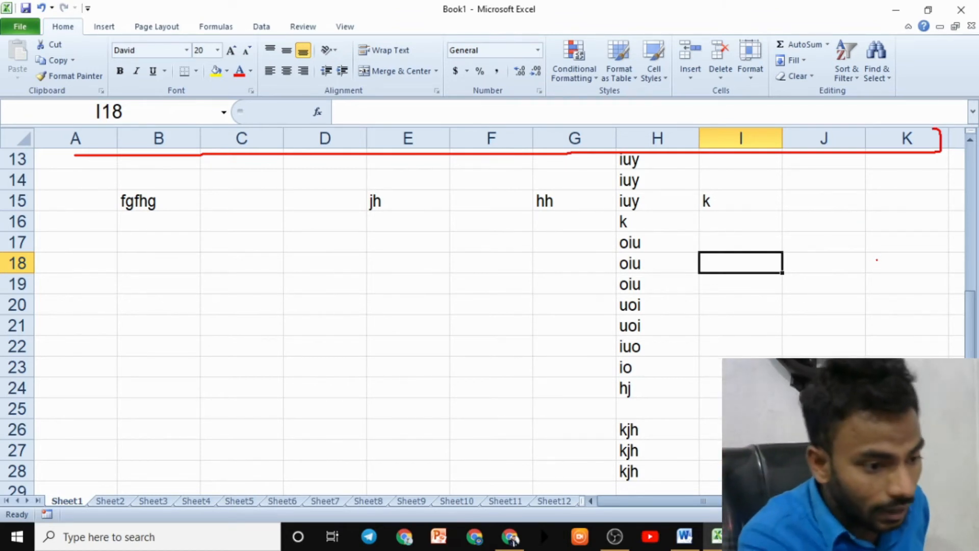
{"action": "key", "text": "Escape"}
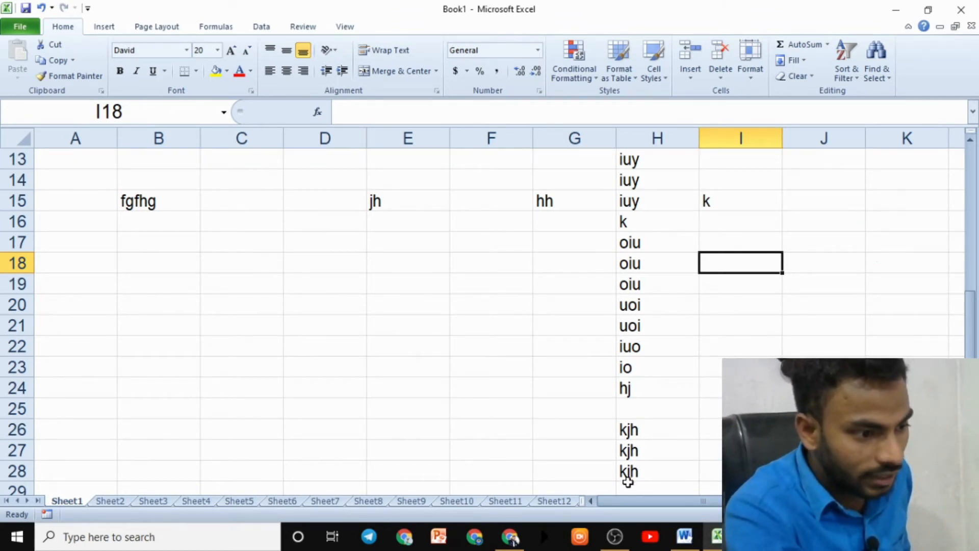
Step: Mark the column headings from I to P one by one with red on-screen strokes and clear them
{"action": "left_click_drag", "start_coordinate": [638, 504], "coordinate": [724, 501]}
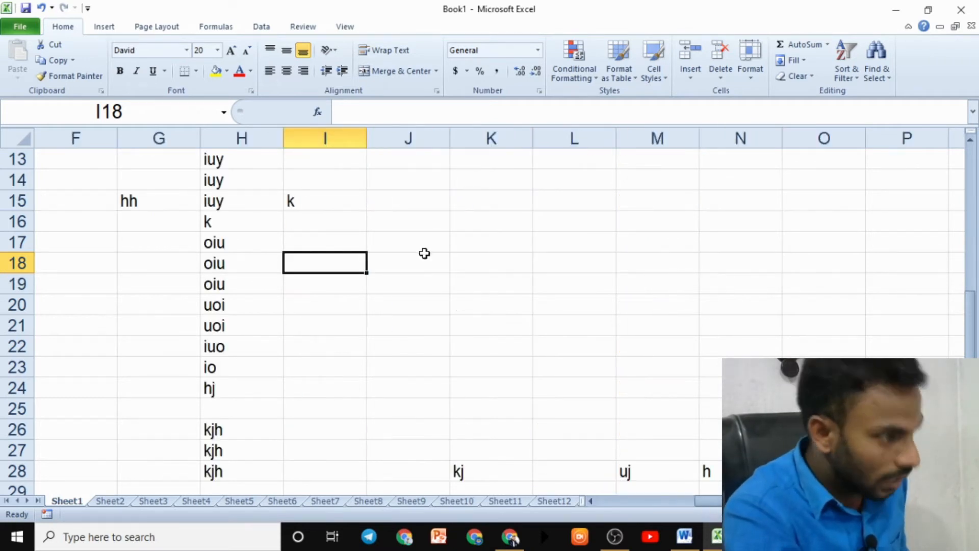
{"action": "key", "text": "ctrl+2"}
{"action": "left_click_drag", "start_coordinate": [326, 138], "coordinate": [359, 148]}
{"action": "left_click_drag", "start_coordinate": [398, 141], "coordinate": [420, 152]}
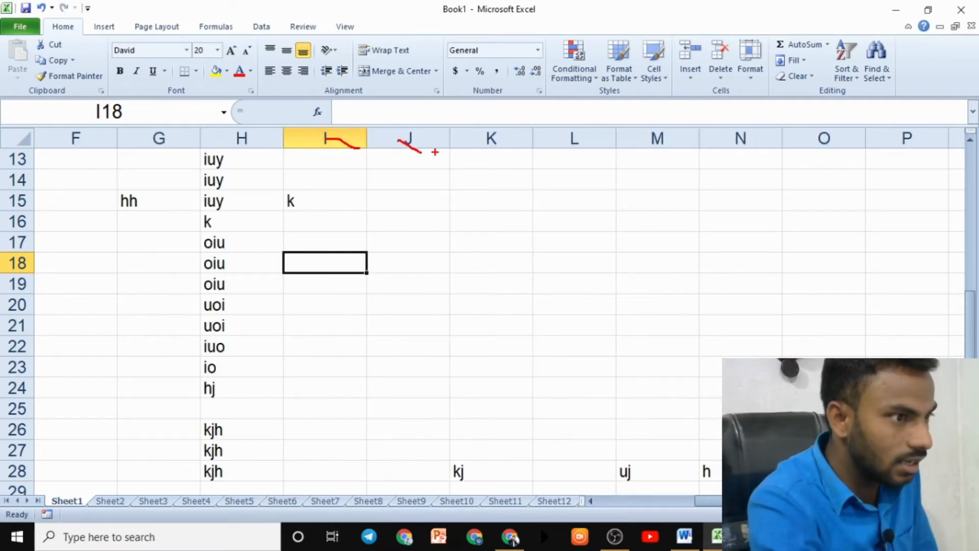
{"action": "left_click_drag", "start_coordinate": [486, 144], "coordinate": [557, 159]}
{"action": "left_click_drag", "start_coordinate": [583, 140], "coordinate": [630, 162]}
{"action": "mouse_move", "coordinate": [658, 144]}
{"action": "left_mouse_down"}
{"action": "mouse_move", "coordinate": [708, 162]}
{"action": "mouse_move", "coordinate": [818, 170]}
{"action": "left_mouse_up"}
{"action": "left_click_drag", "start_coordinate": [855, 164], "coordinate": [903, 164]}
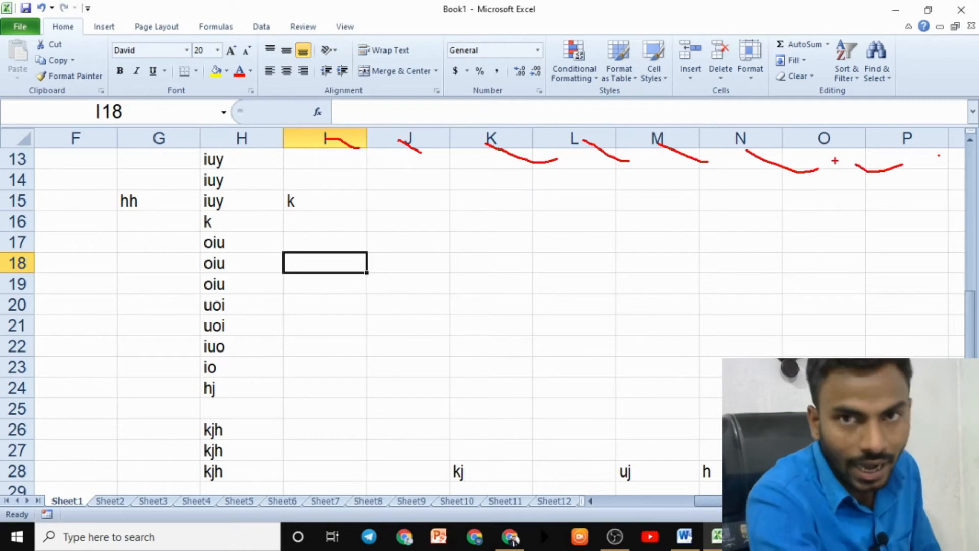
{"action": "key", "text": "Escape"}
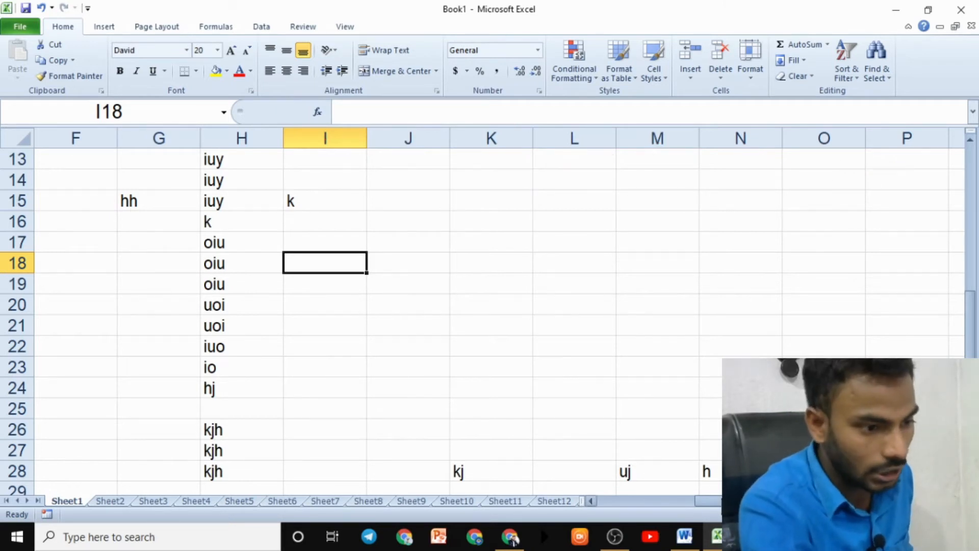
Step: Starting from cell E21, move two full screens right to AA21 and two full screens back left to E21
{"action": "left_click_drag", "start_coordinate": [708, 501], "coordinate": [592, 499]}
{"action": "left_click", "coordinate": [418, 324]}
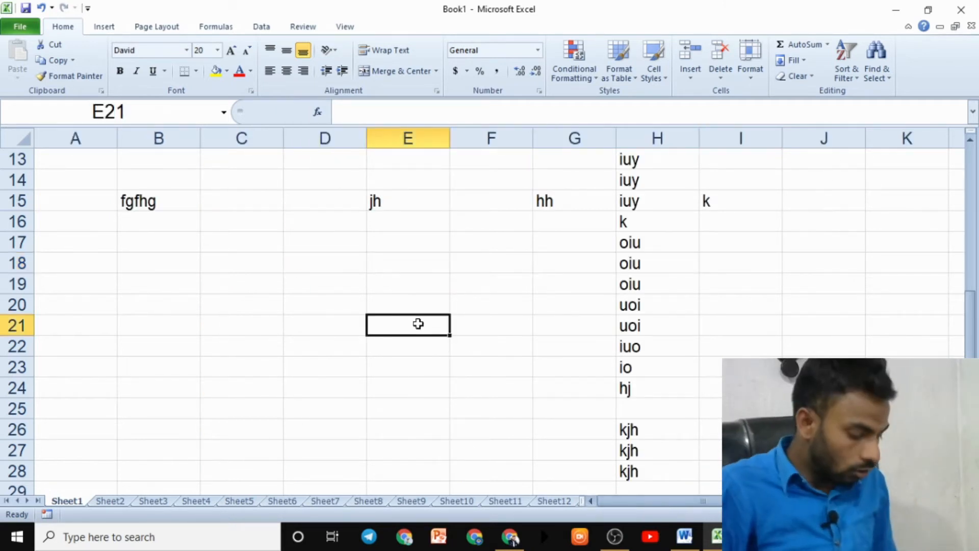
{"action": "key", "text": "alt+Page_Down"}
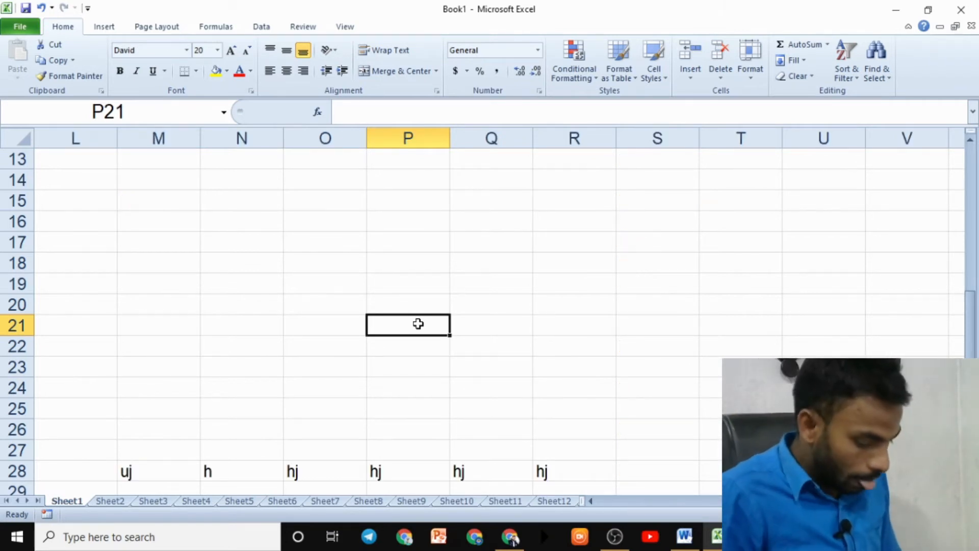
{"action": "key", "text": "alt+Page_Down"}
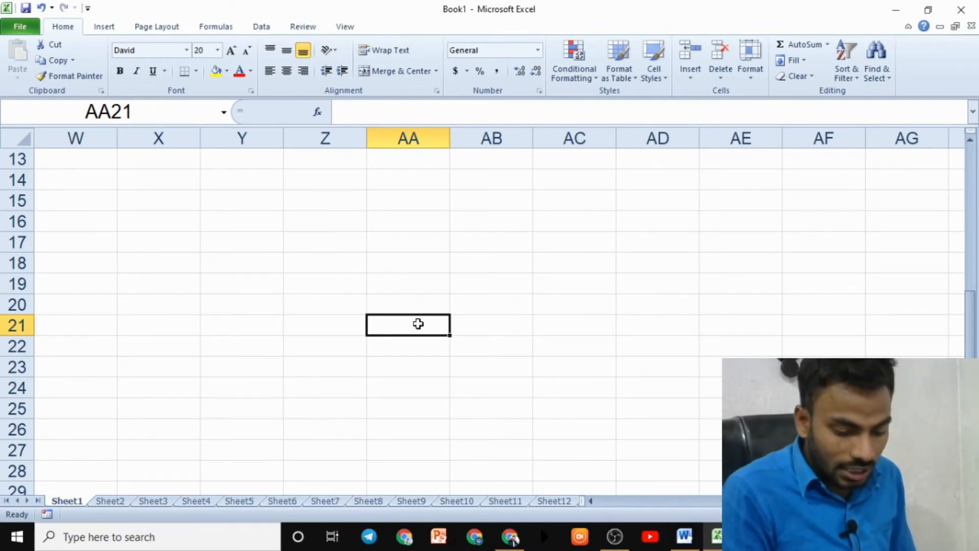
{"action": "key", "text": "alt+Page_Up"}
{"action": "key", "text": "alt+Page_Up"}
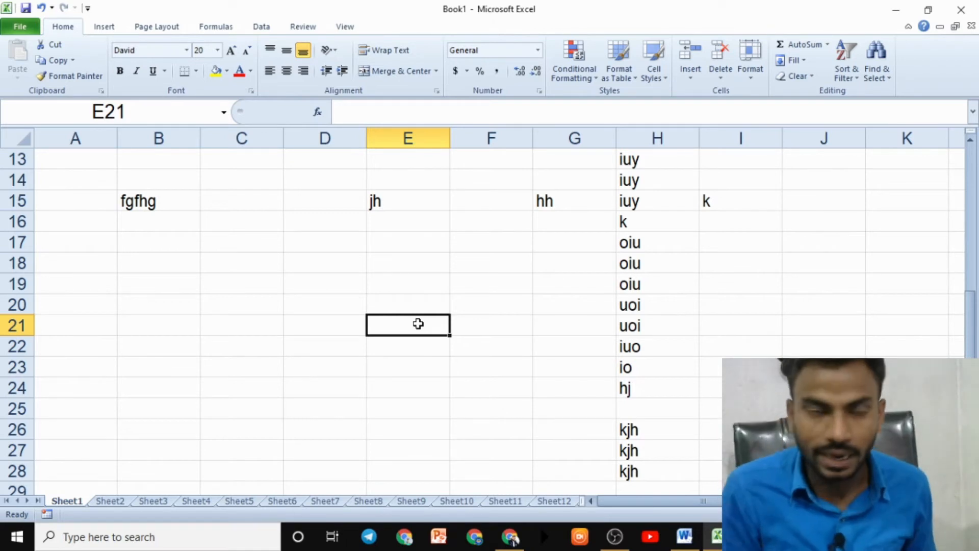
Step: Switch to the Word table and highlight row 12's Ctrl + Page Up/Down shortcut and its next/previous worksheet action
{"action": "left_click", "coordinate": [684, 536]}
{"action": "scroll", "coordinate": [561, 420], "scroll_direction": "down", "scroll_amount": 3}
{"action": "left_click", "coordinate": [532, 366]}
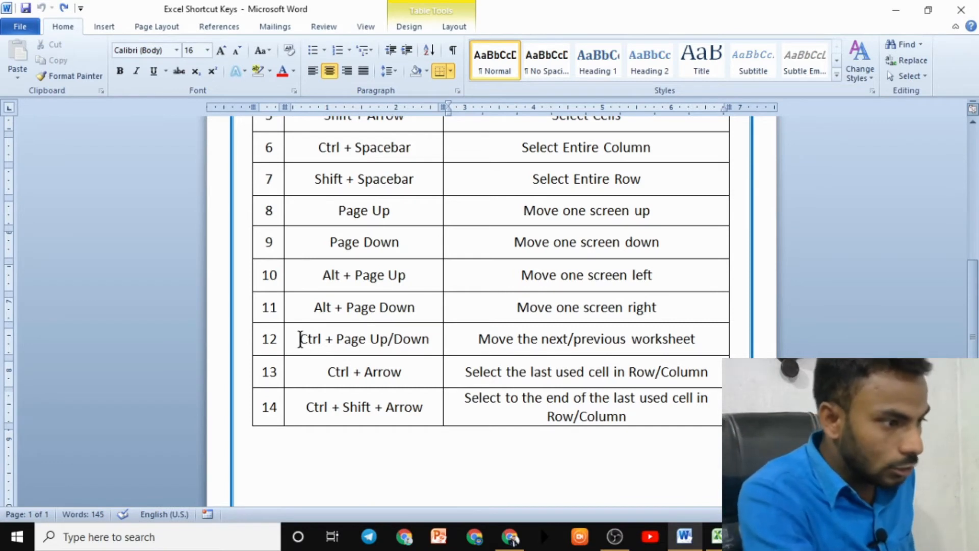
{"action": "left_click_drag", "start_coordinate": [300, 339], "coordinate": [367, 350]}
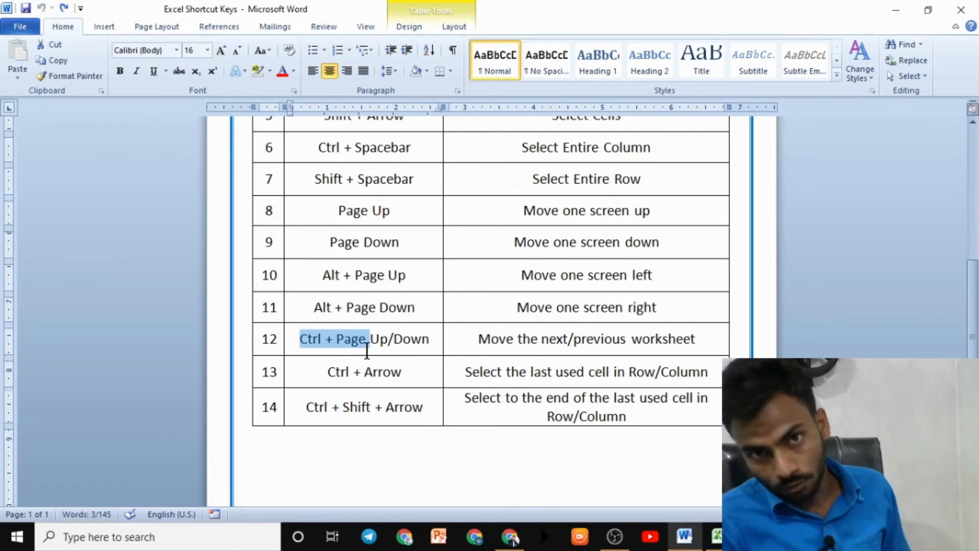
{"action": "left_click", "coordinate": [477, 339]}
{"action": "left_click_drag", "start_coordinate": [476, 339], "coordinate": [646, 357]}
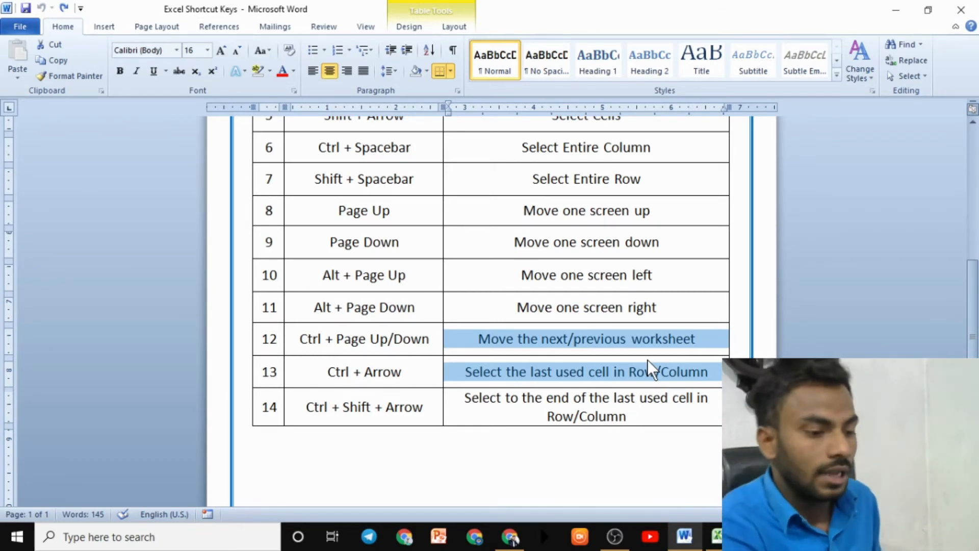
Step: Switch back to Excel, choose cell G23 on Sheet1 and open the Sheet2 worksheet
{"action": "key", "text": "alt+Tab"}
{"action": "left_click", "coordinate": [604, 365]}
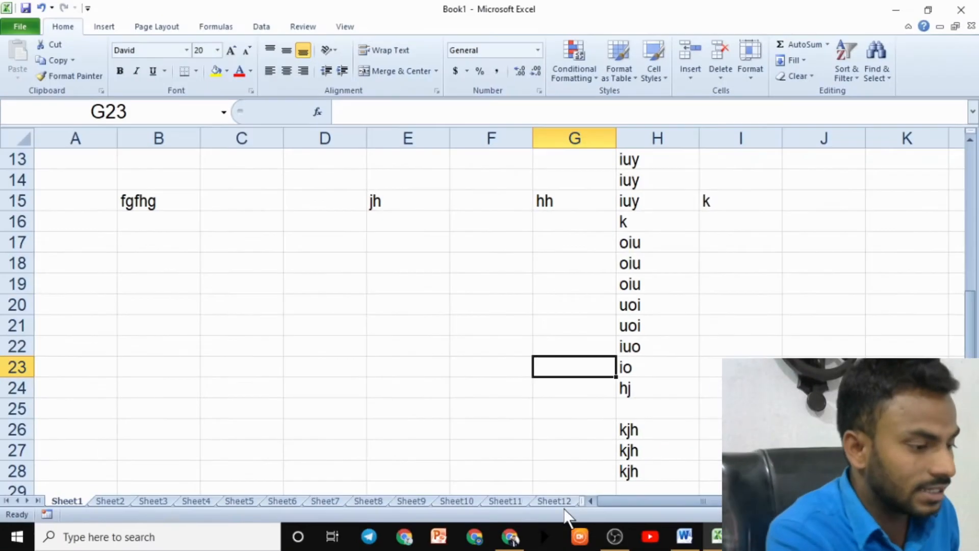
{"action": "left_click", "coordinate": [141, 279]}
{"action": "left_click", "coordinate": [112, 499]}
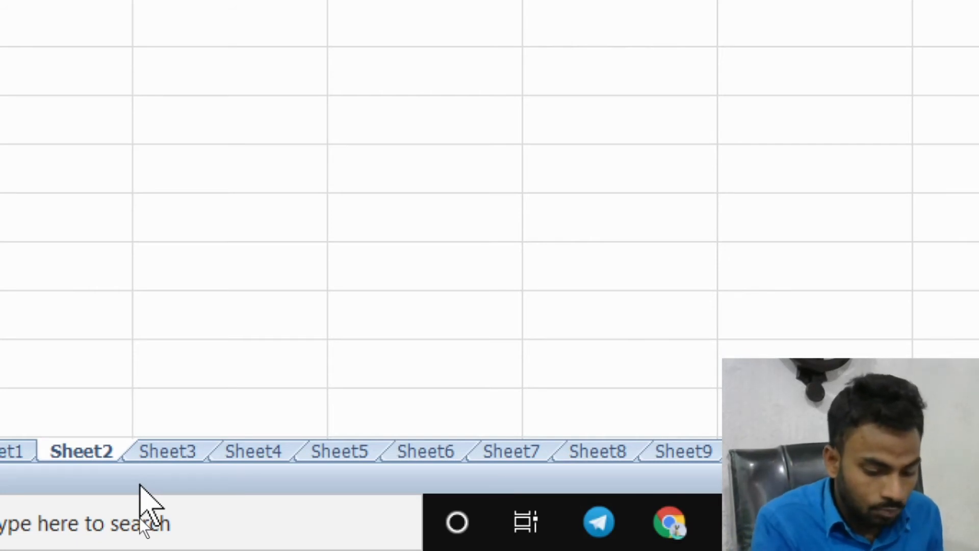
Step: Go back one worksheet from Sheet2 to Sheet1 and forward again to Sheet2
{"action": "key", "text": "ctrl+Page_Up"}
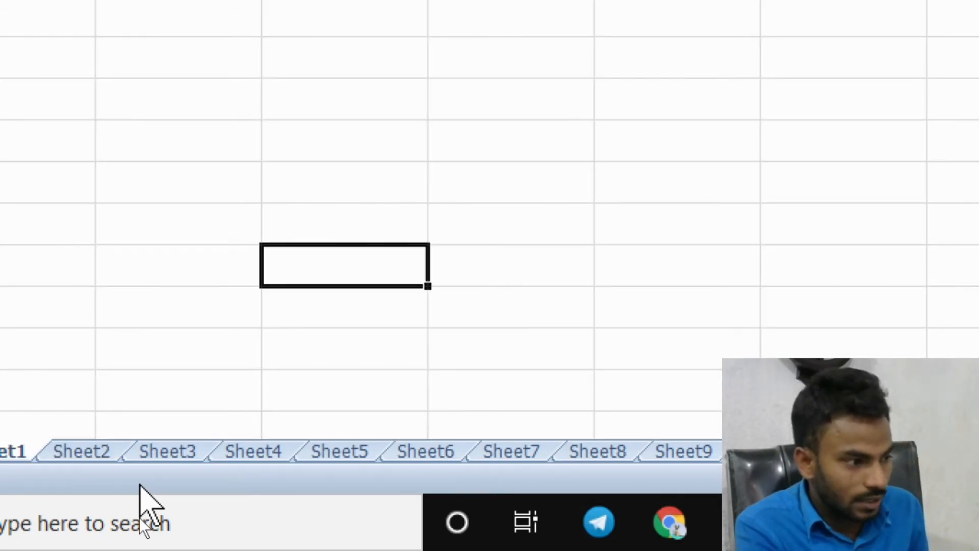
{"action": "key", "text": "ctrl+Page_Down"}
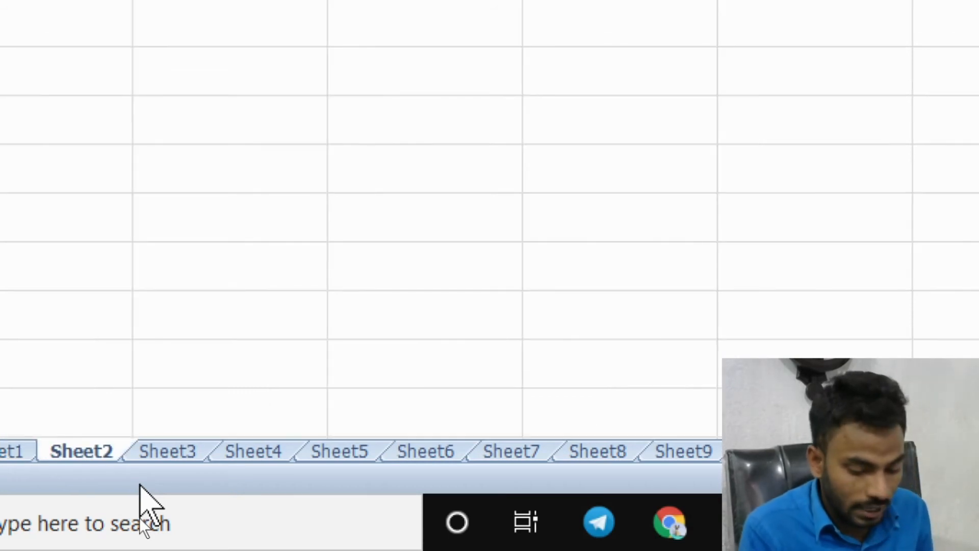
{"action": "left_click", "coordinate": [141, 486]}
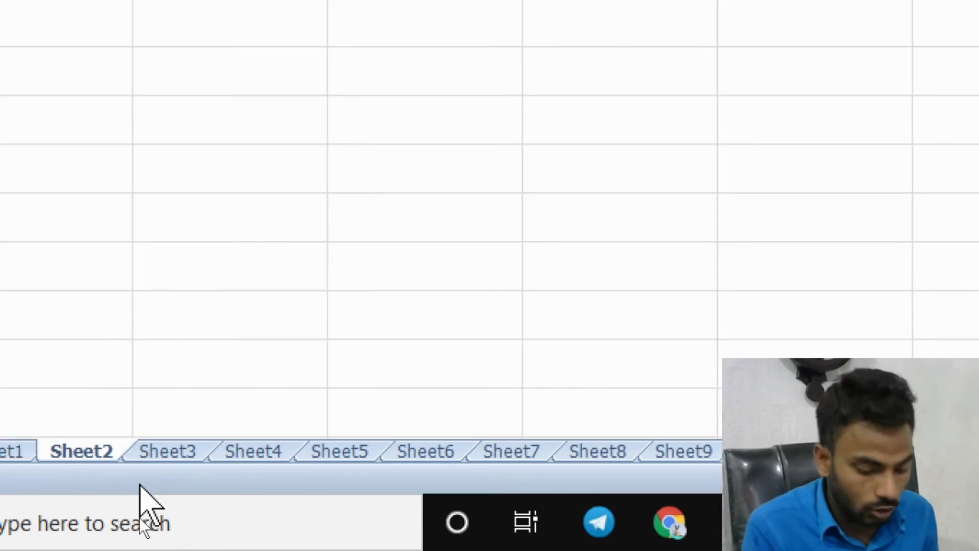
{"action": "left_click", "coordinate": [141, 485]}
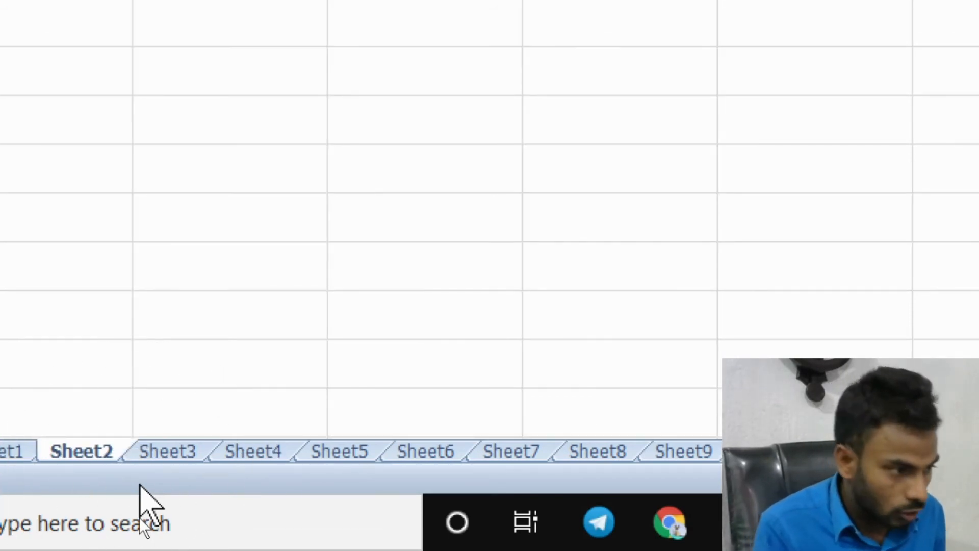
Step: Step forward one worksheet at a time from Sheet2 to Sheet6, and back the same way to Sheet3
{"action": "key", "text": "ctrl+Page_Down"}
{"action": "key", "text": "ctrl+Page_Down"}
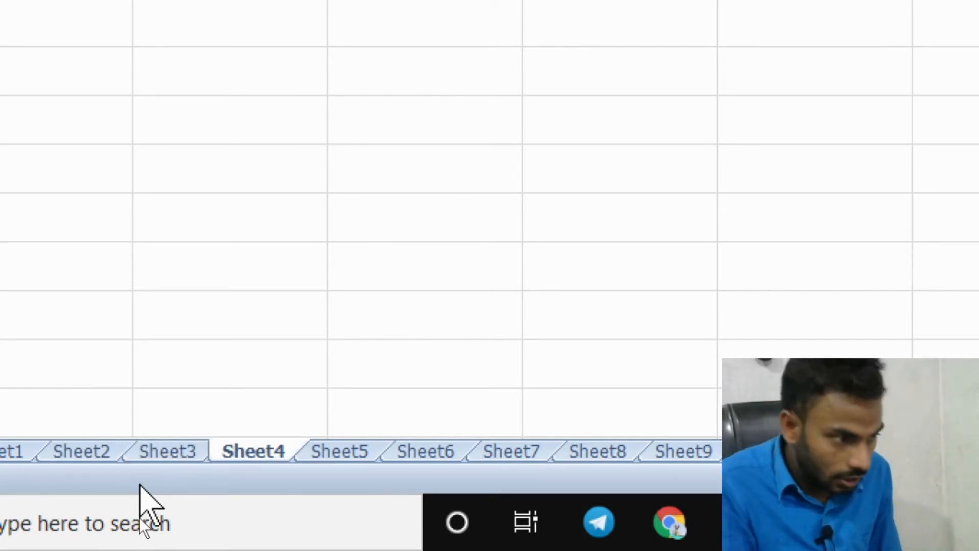
{"action": "key", "text": "ctrl+Page_Down"}
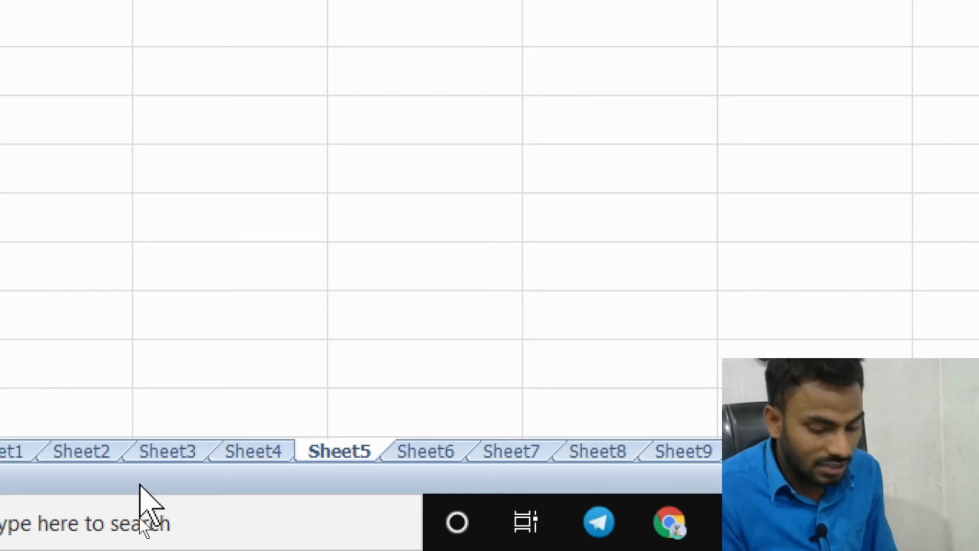
{"action": "key", "text": "ctrl+Page_Down"}
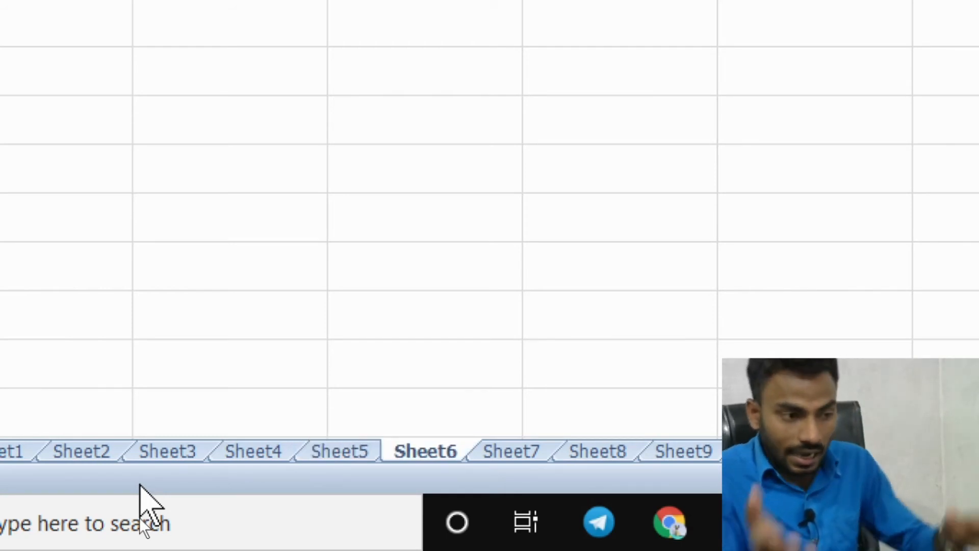
{"action": "key", "text": "ctrl+Page_Up"}
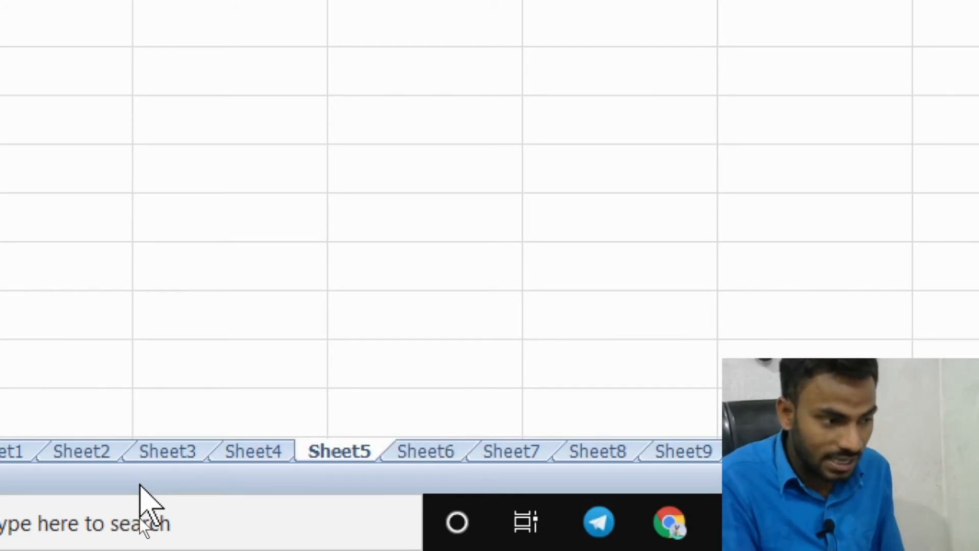
{"action": "key", "text": "ctrl+Page_Up"}
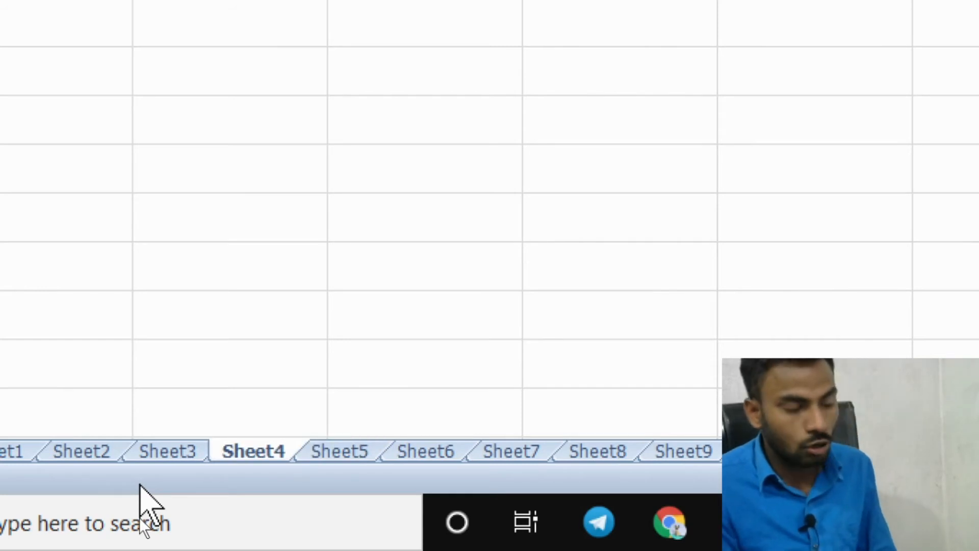
{"action": "key", "text": "ctrl+Page_Up"}
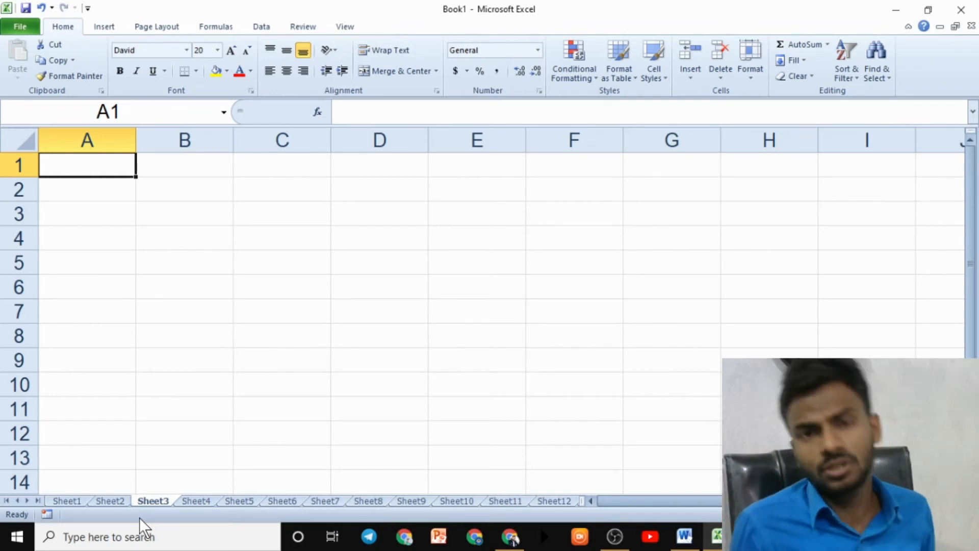
Step: Switch to the Word table and highlight "Select the last used cell in" in row 13, the Ctrl + Arrow shortcut
{"action": "left_click", "coordinate": [684, 534]}
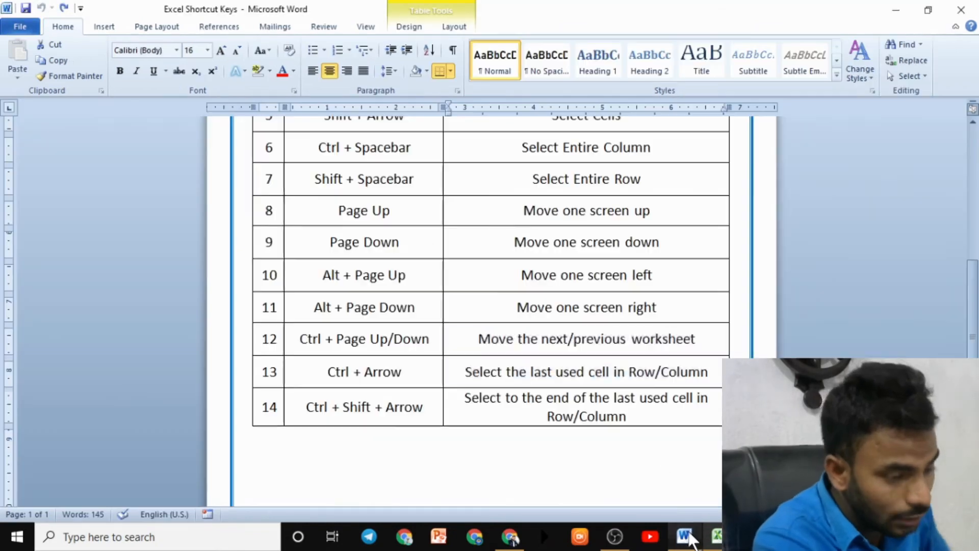
{"action": "left_click", "coordinate": [587, 351]}
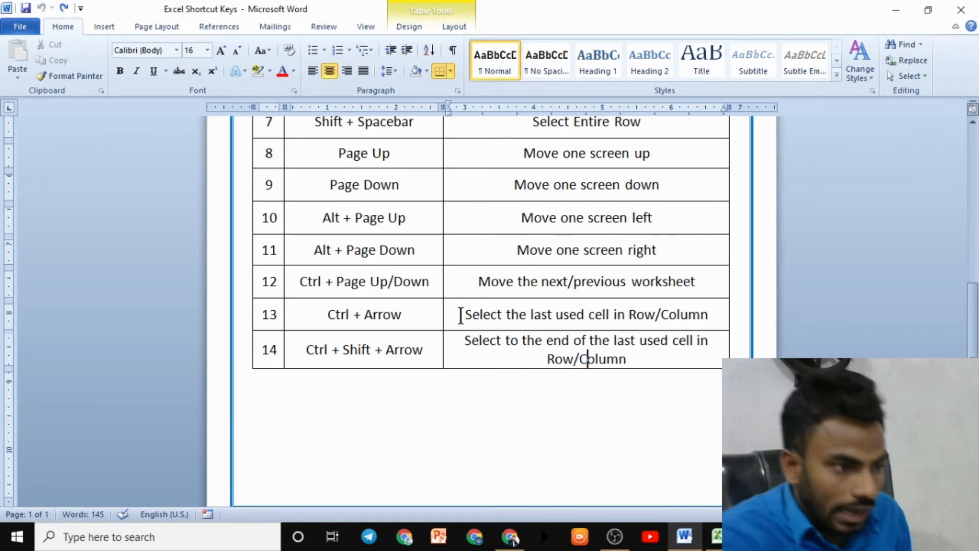
{"action": "left_click", "coordinate": [488, 358]}
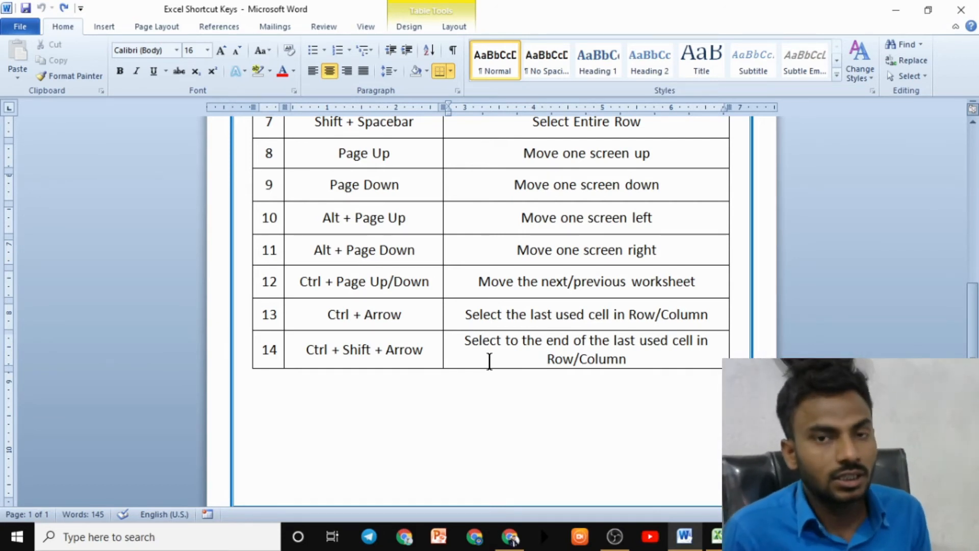
{"action": "left_click", "coordinate": [420, 313]}
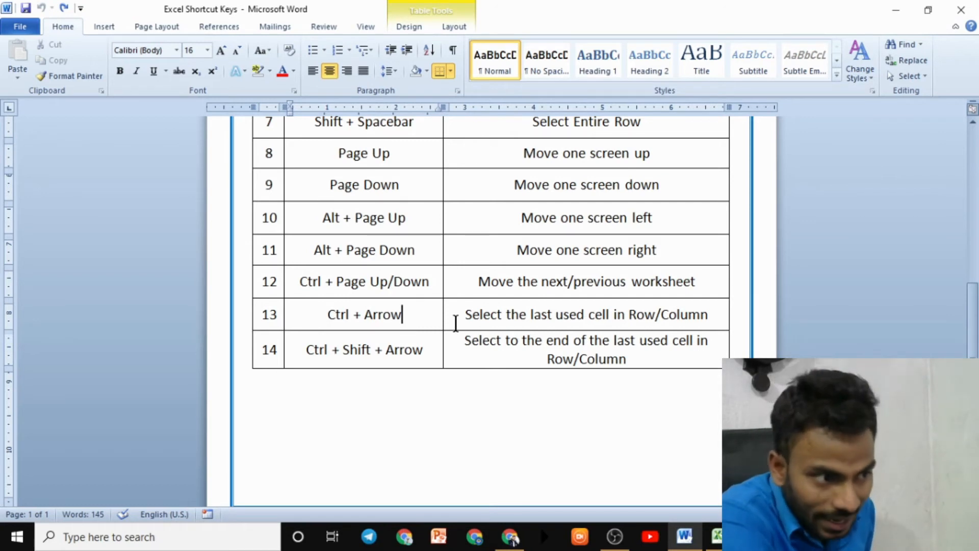
{"action": "left_click_drag", "start_coordinate": [462, 318], "coordinate": [627, 323]}
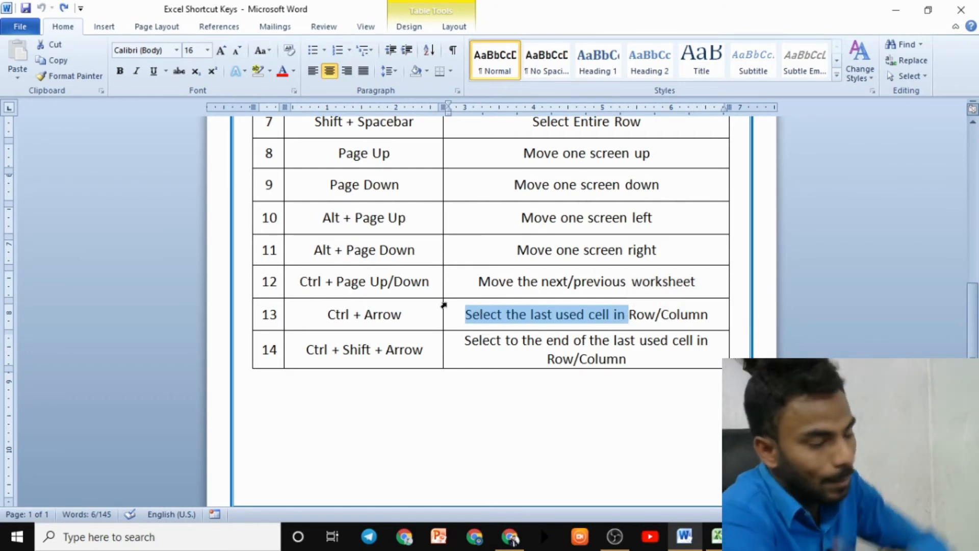
{"action": "left_click", "coordinate": [403, 314]}
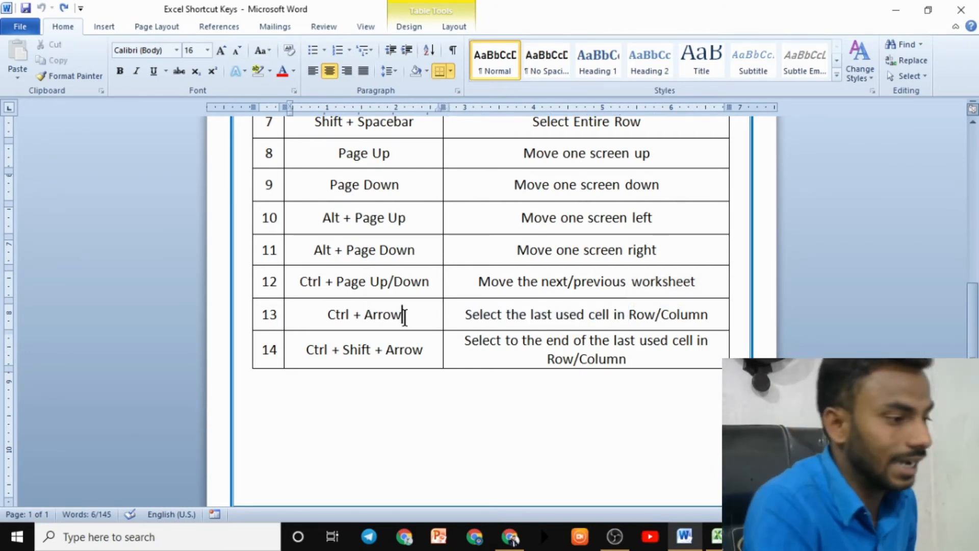
Step: Switch back to Excel, open the Sheet1 worksheet and select cell A2 at the start of its data
{"action": "left_click", "coordinate": [716, 540]}
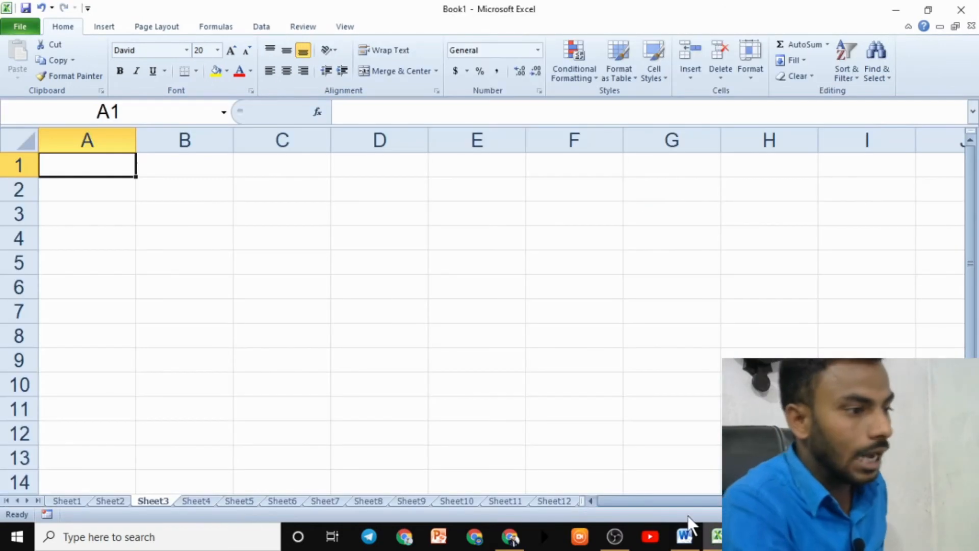
{"action": "left_click", "coordinate": [364, 329]}
{"action": "left_click", "coordinate": [227, 217]}
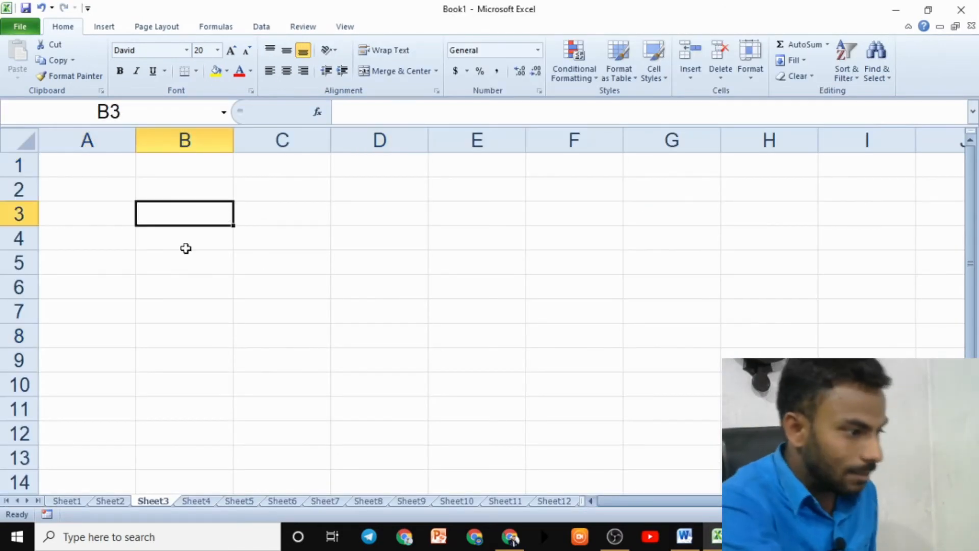
{"action": "left_click", "coordinate": [68, 500]}
{"action": "scroll", "coordinate": [159, 338], "scroll_direction": "up", "scroll_amount": 4}
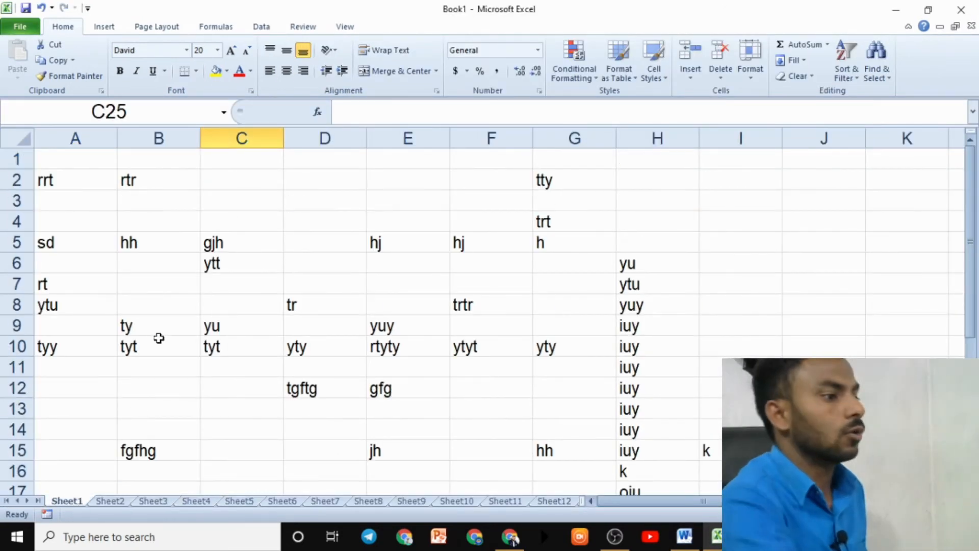
{"action": "left_click", "coordinate": [77, 174]}
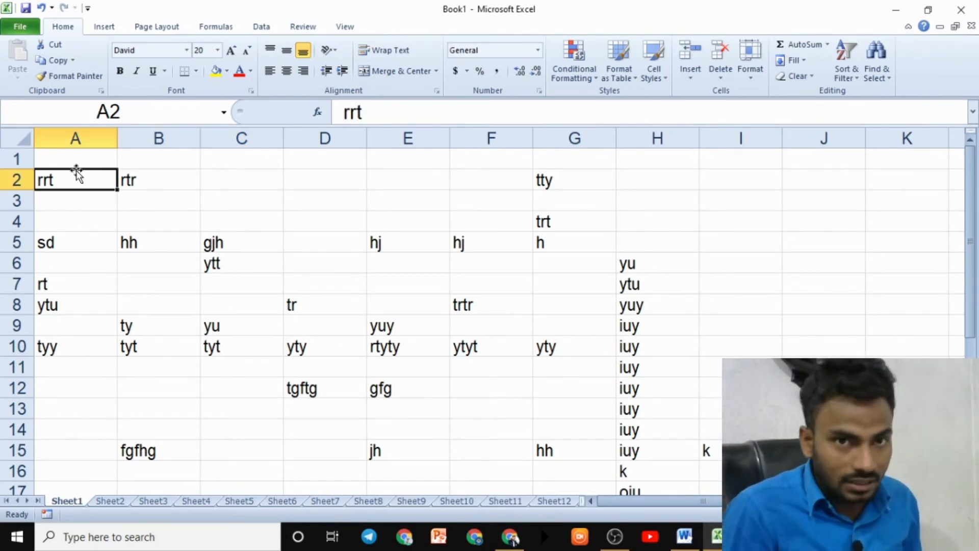
{"action": "left_click", "coordinate": [77, 174]}
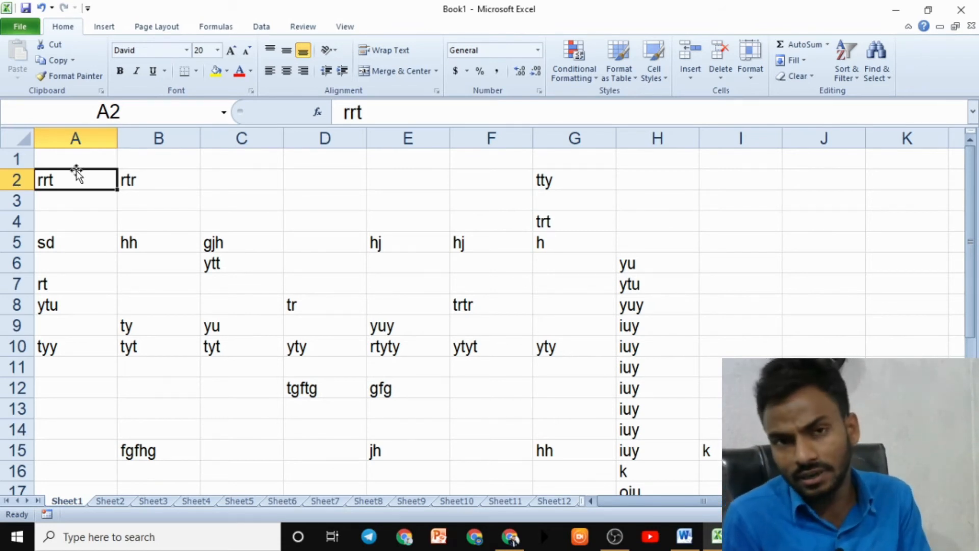
Step: Select the whole data block around cell B5 on Sheet1 and delete its contents
{"action": "left_click", "coordinate": [177, 280]}
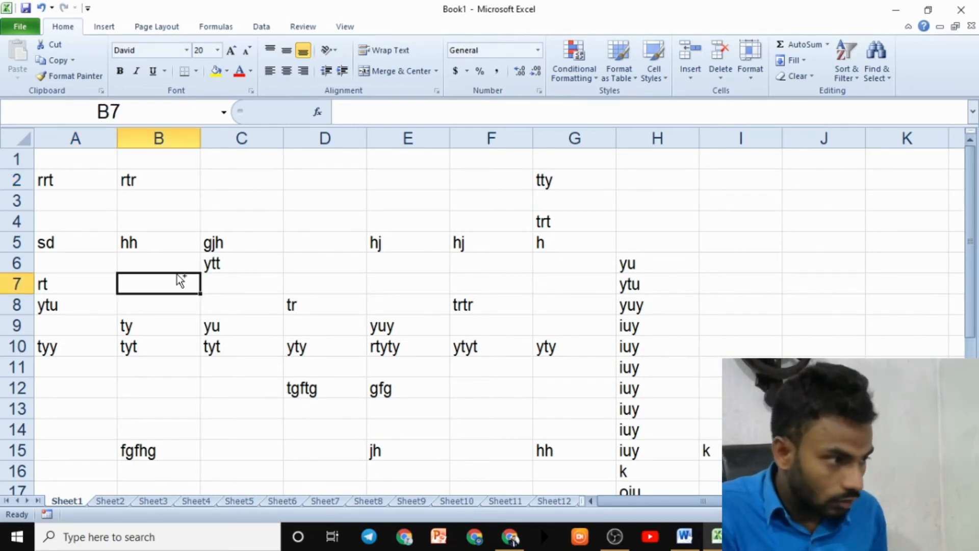
{"action": "key", "text": "Up"}
{"action": "key", "text": "Up"}
{"action": "key", "text": "ctrl+a"}
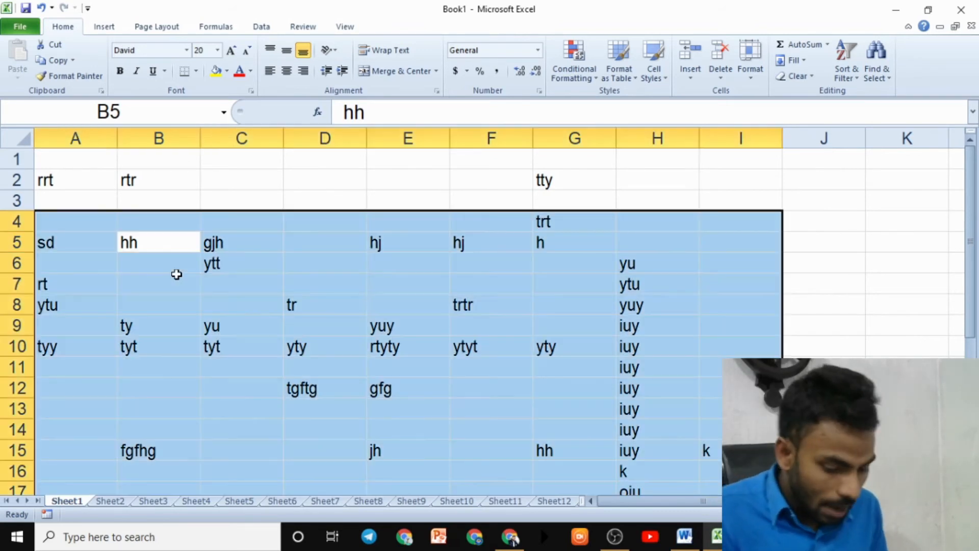
{"action": "key", "text": "Delete"}
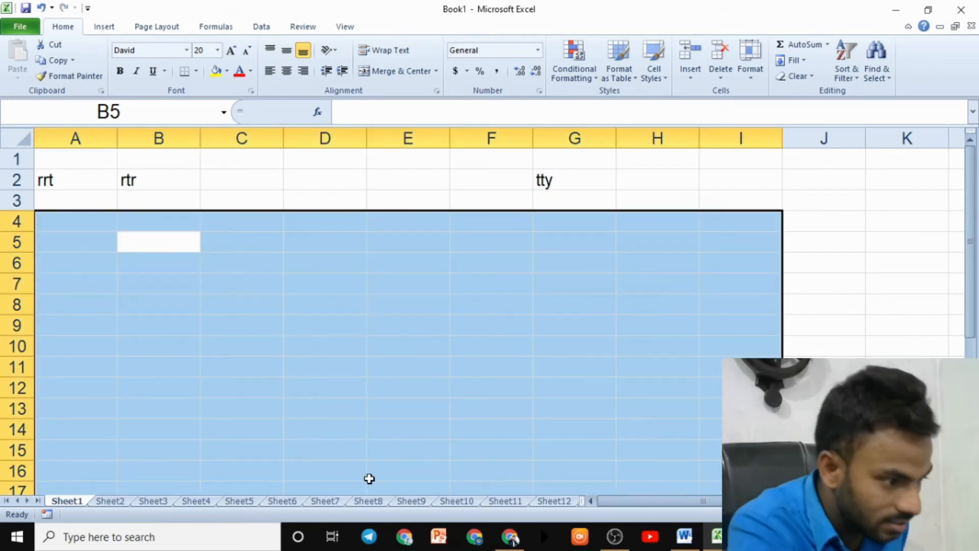
Step: Open Sheet8 and fill cells A1 to C1 with the sample text sdhsd, sdkjsdk and sdlksd
{"action": "left_click", "coordinate": [381, 500]}
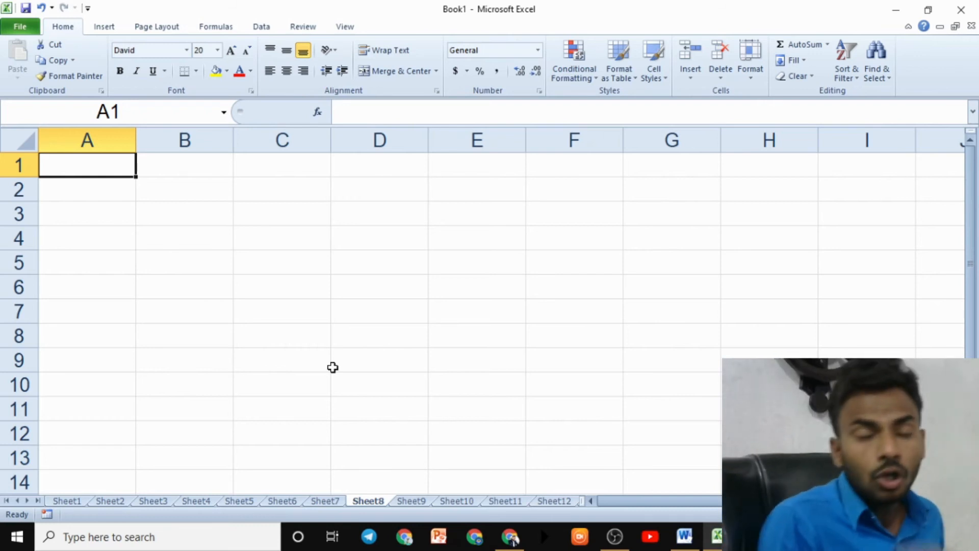
{"action": "type", "text": "sdhsd"}
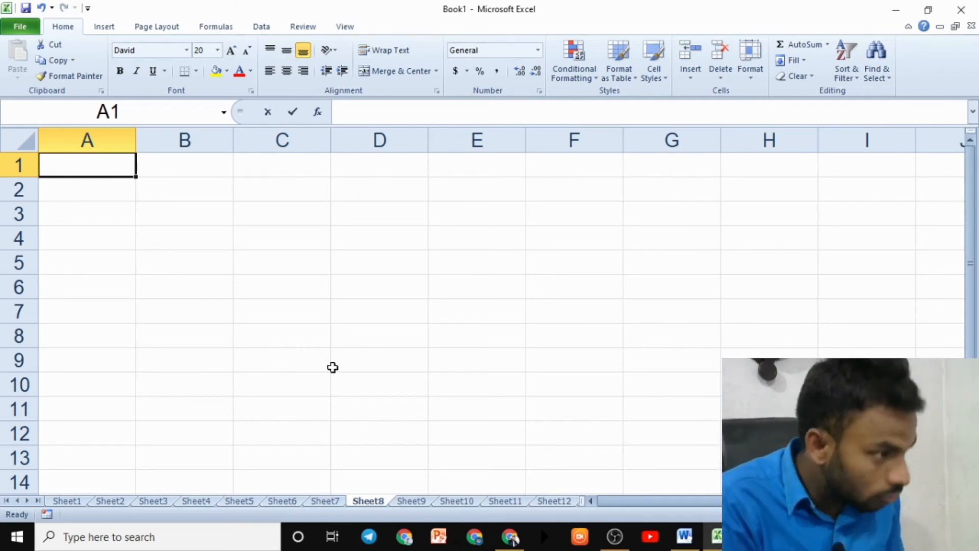
{"action": "key", "text": "Tab"}
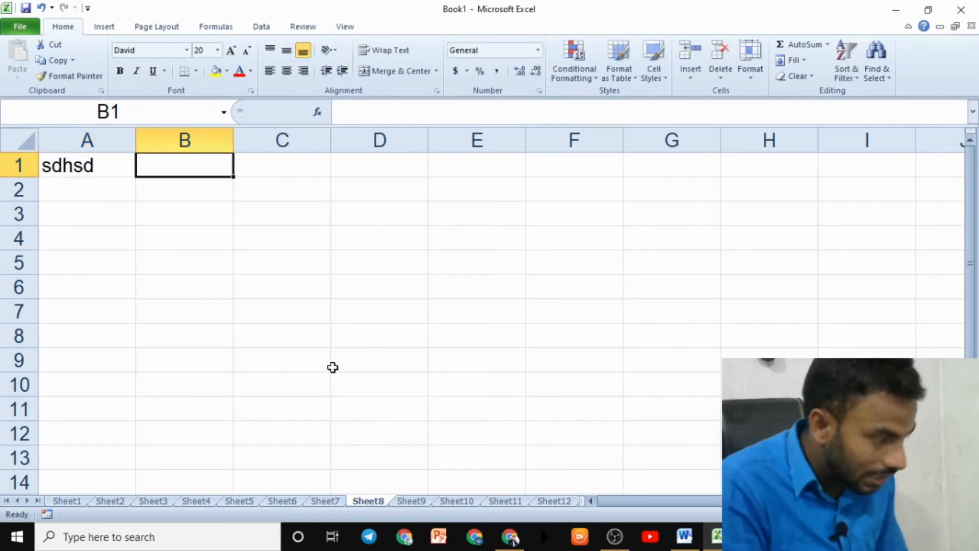
{"action": "type", "text": "sdkjsdk"}
{"action": "key", "text": "Tab"}
{"action": "type", "text": "sd"}
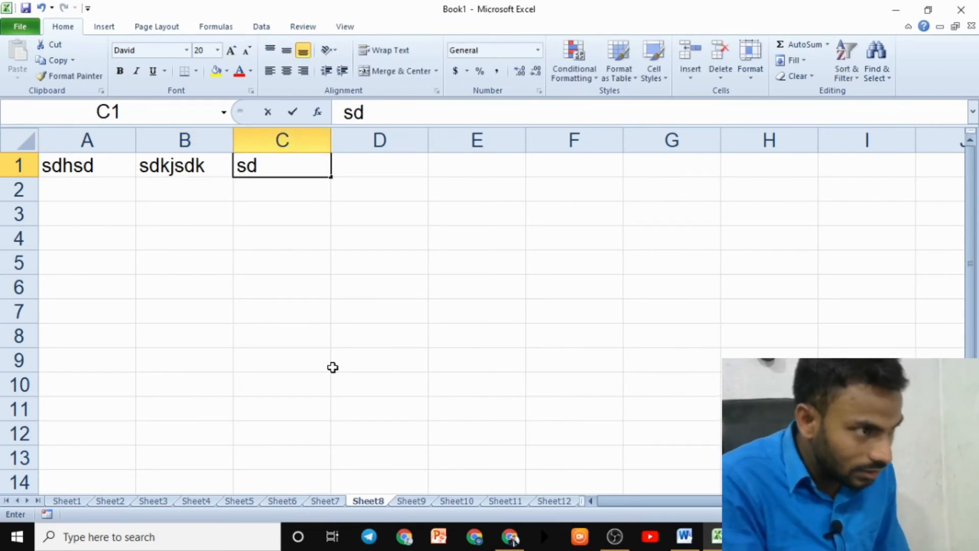
{"action": "type", "text": "lksd"}
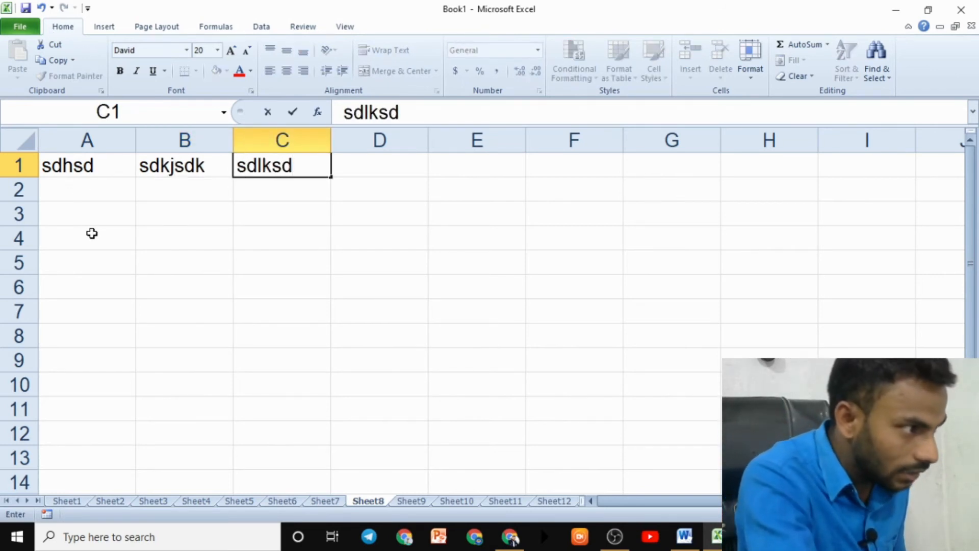
Step: Fill cells A2 to C2 with the sample text fddsfn, jskdjsk and jmdklsjd
{"action": "left_click", "coordinate": [83, 192]}
{"action": "type", "text": "fddsfg"}
{"action": "key", "text": "Tab"}
{"action": "type", "text": "jskdjsk"}
{"action": "key", "text": "Tab"}
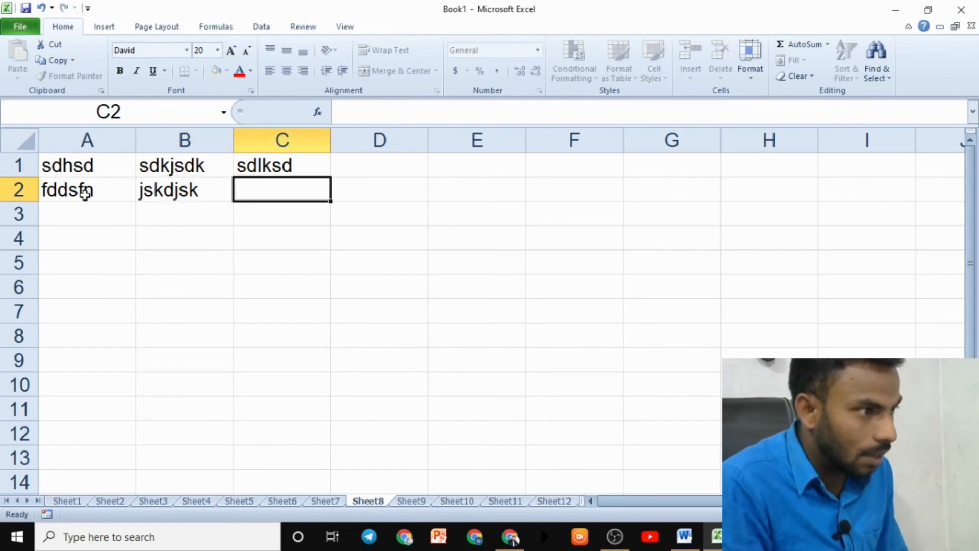
{"action": "type", "text": "jmdklsjd"}
{"action": "key", "text": "Return"}
Step: Fill cells A3 to C3 with the sample text sddsi, skjdls and kdlsd
{"action": "key", "text": "Home"}
{"action": "type", "text": "sdds"}
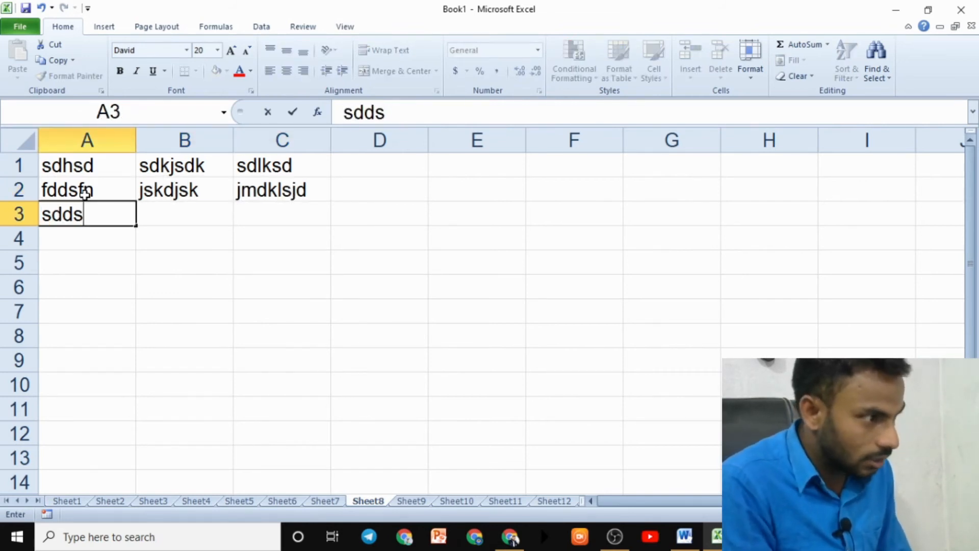
{"action": "type", "text": "i"}
{"action": "key", "text": "Tab"}
{"action": "type", "text": "skjdls"}
{"action": "key", "text": "Tab"}
{"action": "type", "text": "kdlsd"}
{"action": "key", "text": "Tab"}
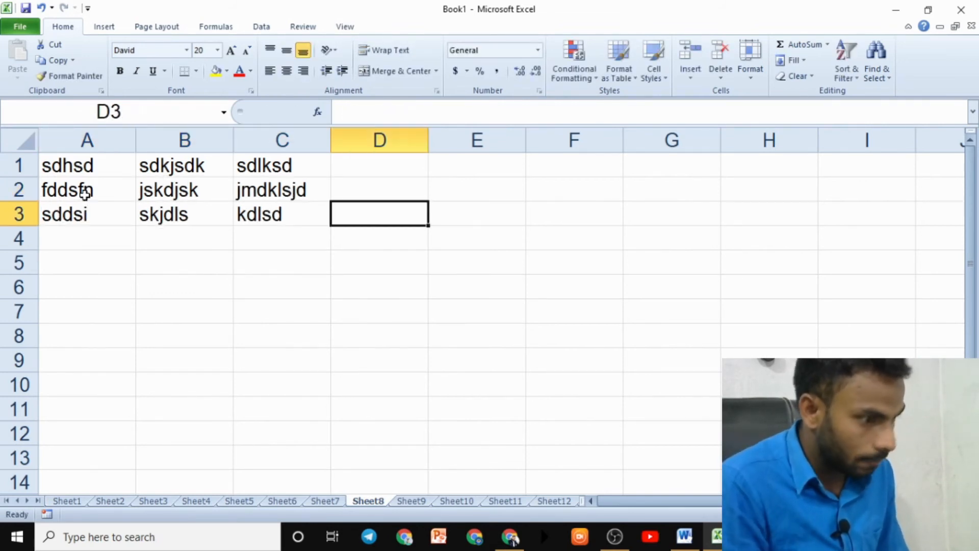
Step: Fill cells A4 to C4 with the sample text sddljfj, LKLED and SDKS, and select cell B4
{"action": "key", "text": "Return"}
{"action": "key", "text": "Home"}
{"action": "type", "text": "sddljfj"}
{"action": "key", "text": "Tab"}
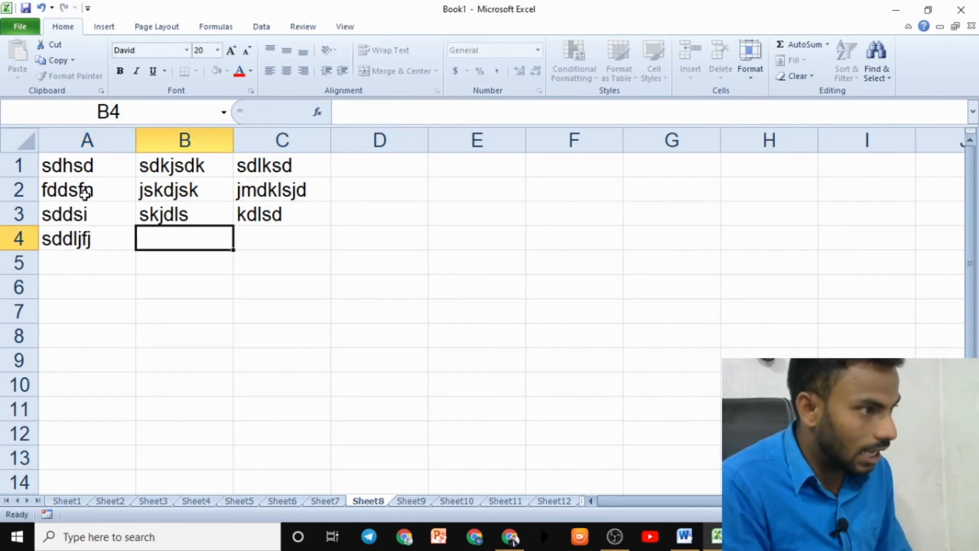
{"action": "type", "text": "LKLED"}
{"action": "key", "text": "Tab"}
{"action": "type", "text": "SDKS"}
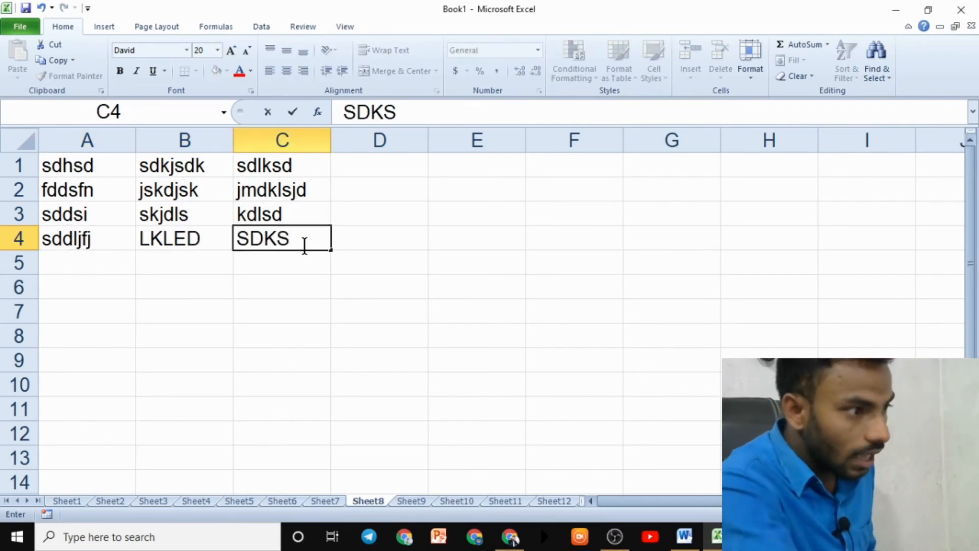
{"action": "left_click", "coordinate": [219, 238]}
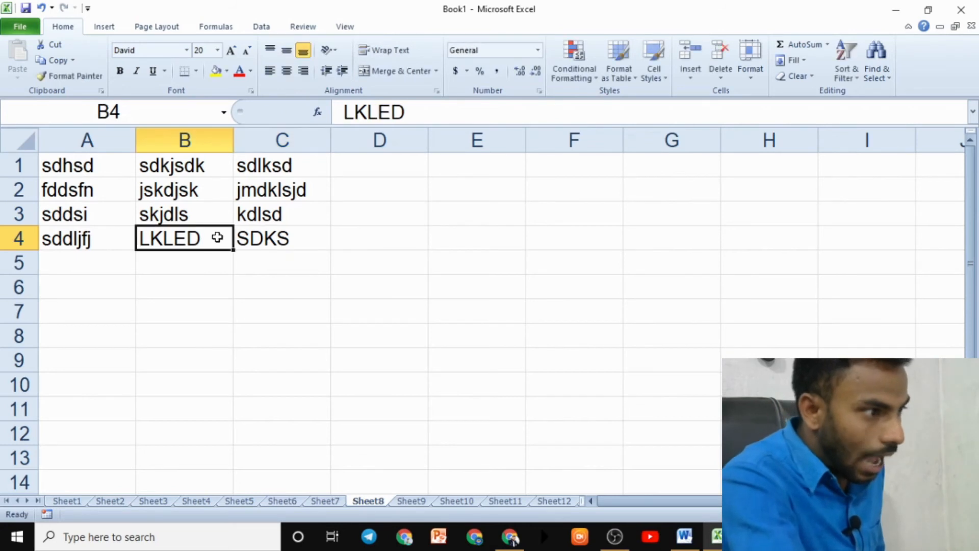
Step: From cell C4, jump to the first entry in column C and back to the last one
{"action": "left_click", "coordinate": [261, 238]}
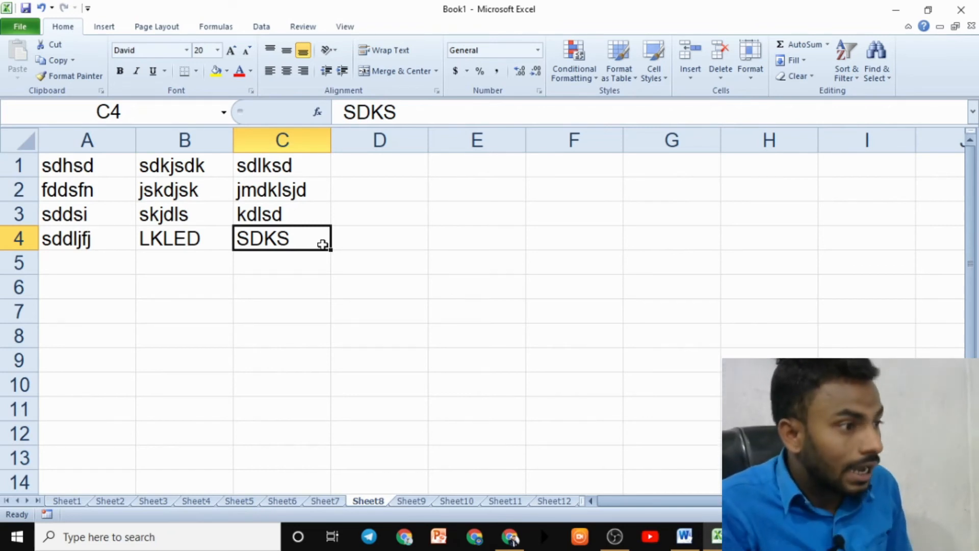
{"action": "key", "text": "ctrl+Up"}
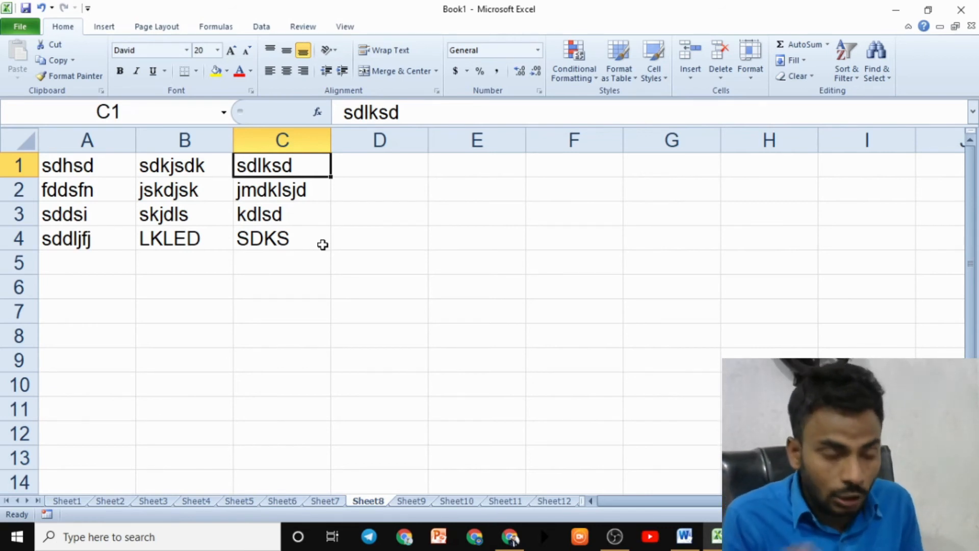
{"action": "key", "text": "ctrl+Down"}
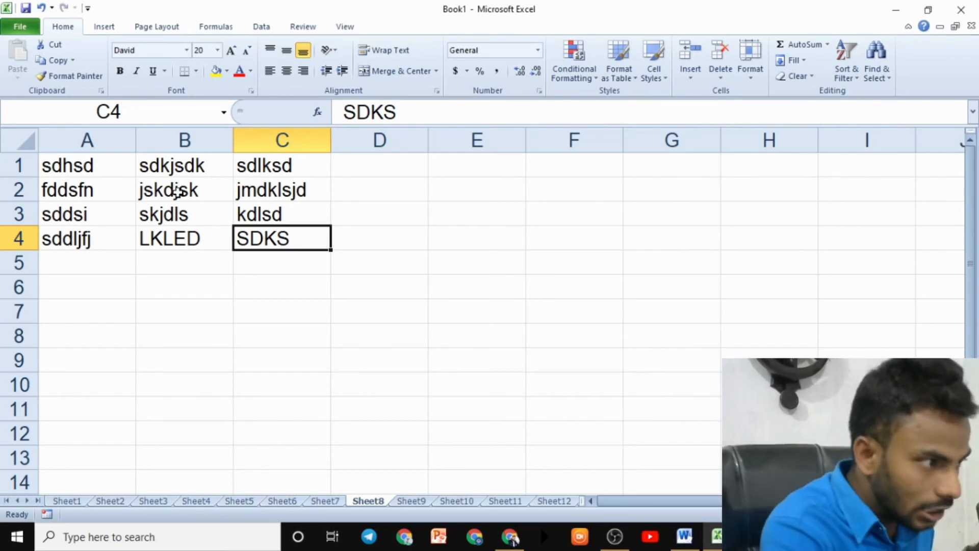
Step: Highlight column B, go from cell B3 up to B1, and jump down to the column's last entry in B4
{"action": "left_click", "coordinate": [184, 139]}
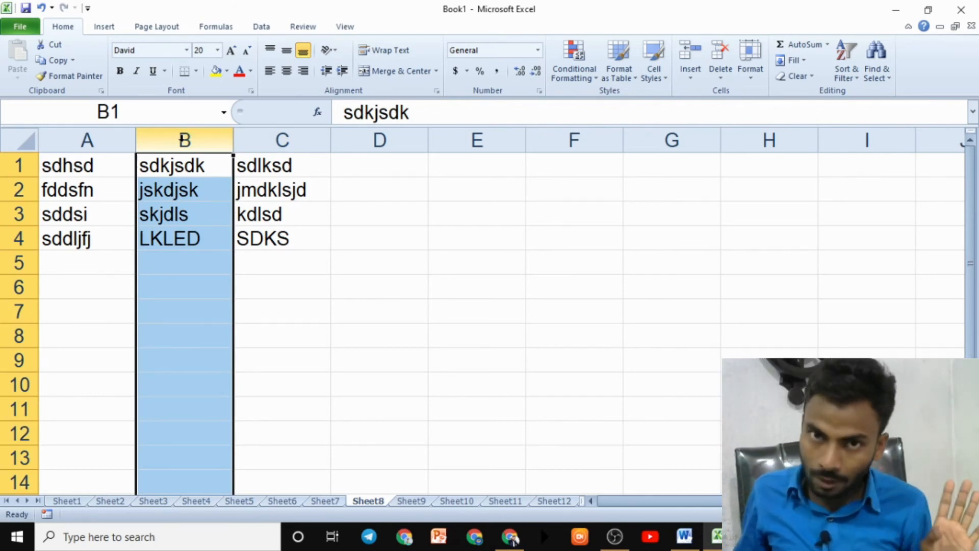
{"action": "left_click", "coordinate": [309, 209]}
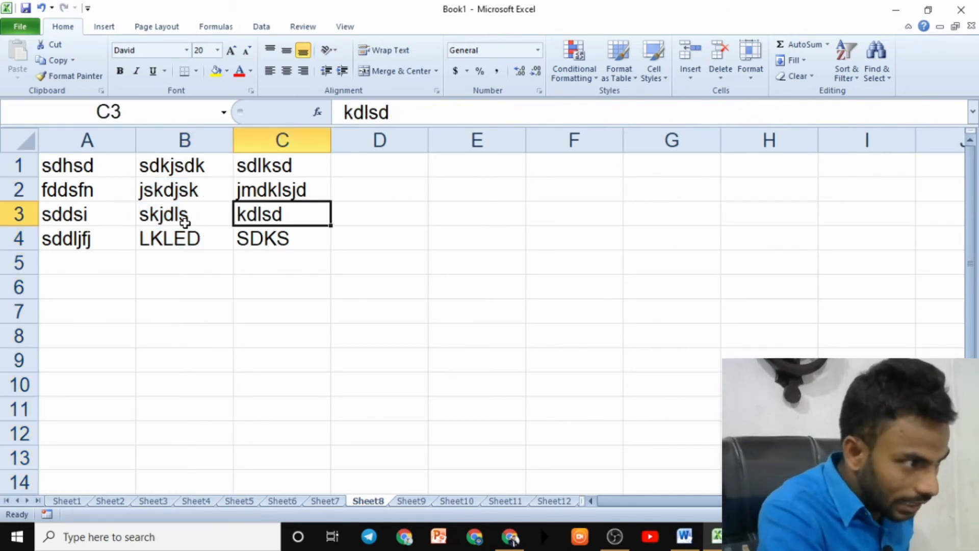
{"action": "left_click", "coordinate": [166, 216]}
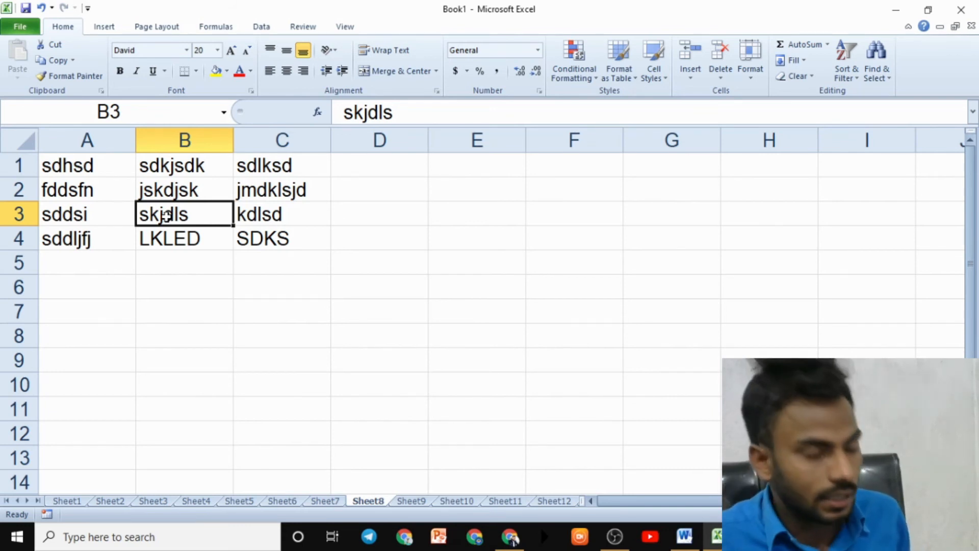
{"action": "key", "text": "Up"}
{"action": "key", "text": "Up"}
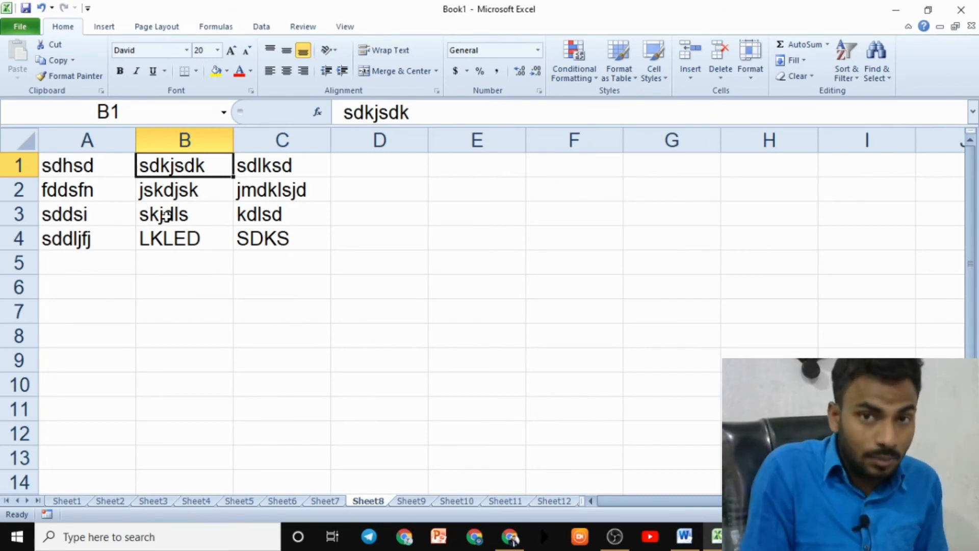
{"action": "key", "text": "ctrl+Down"}
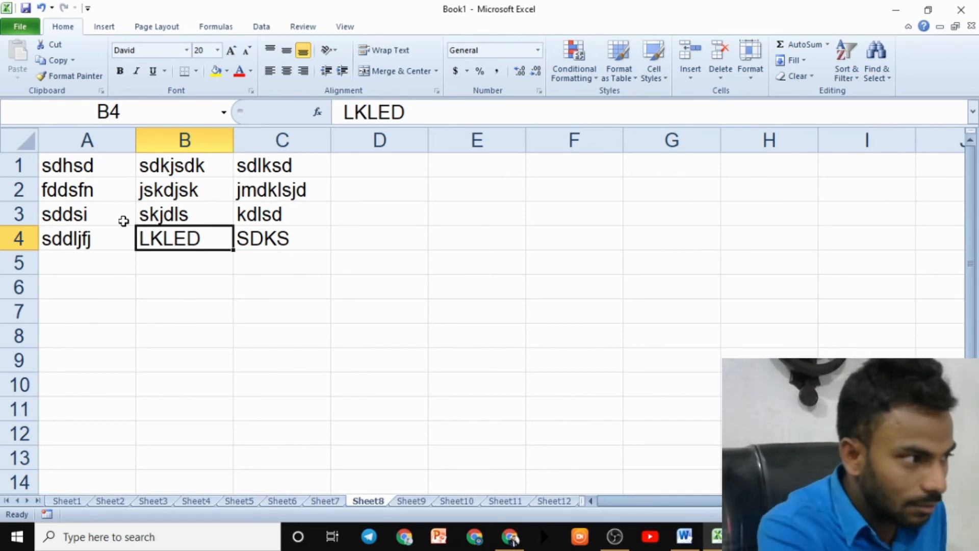
Step: Highlight column A, select its last entry in A4, and jump to cell A1
{"action": "left_click", "coordinate": [88, 140]}
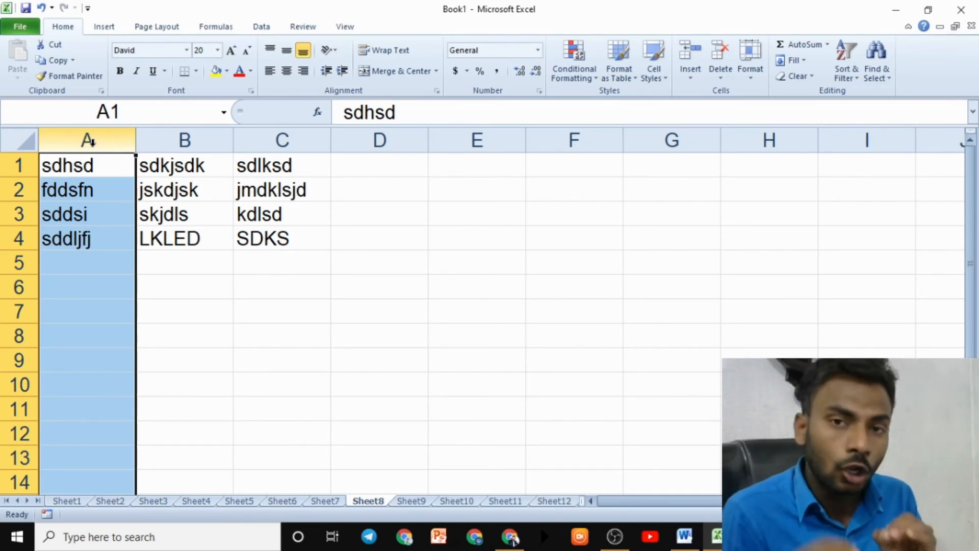
{"action": "left_click", "coordinate": [125, 191]}
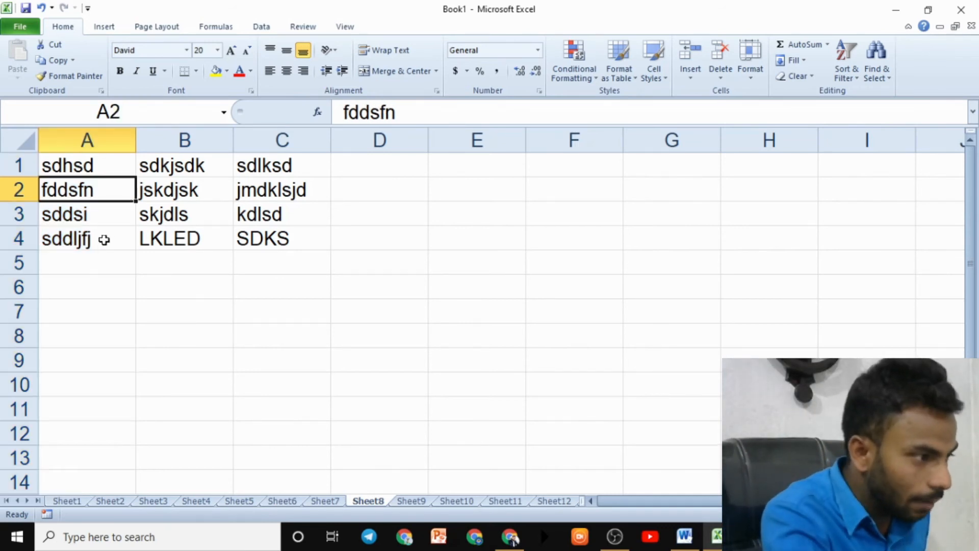
{"action": "left_click", "coordinate": [84, 139]}
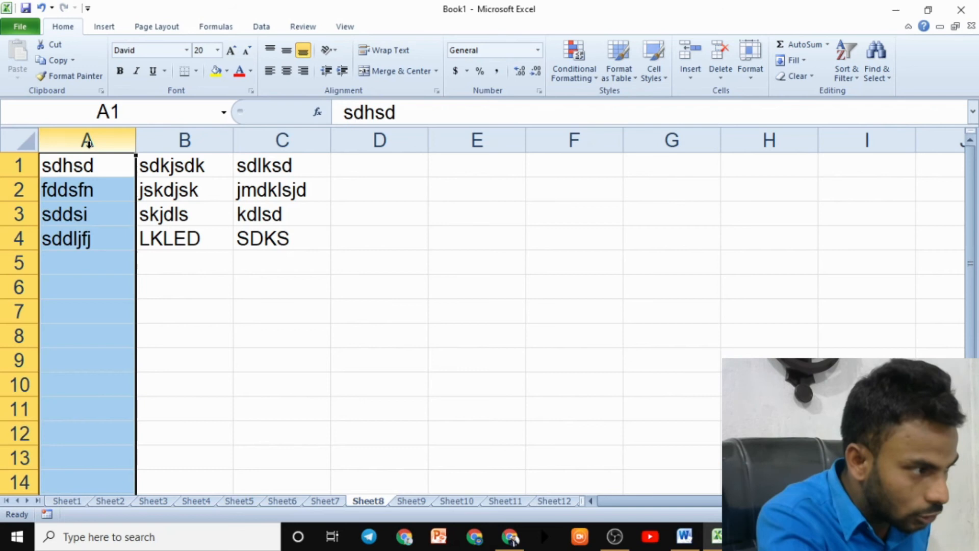
{"action": "left_click", "coordinate": [82, 239]}
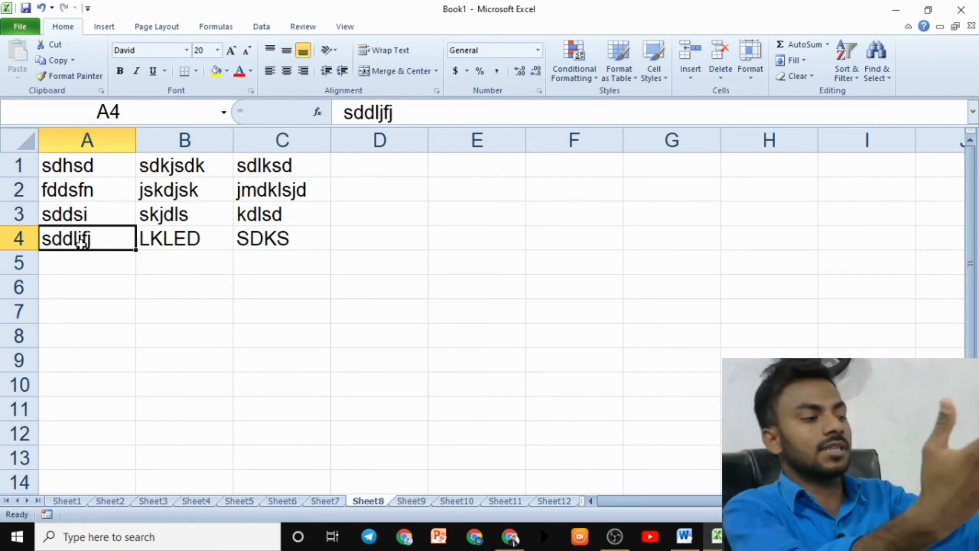
{"action": "key", "text": "ctrl+Home"}
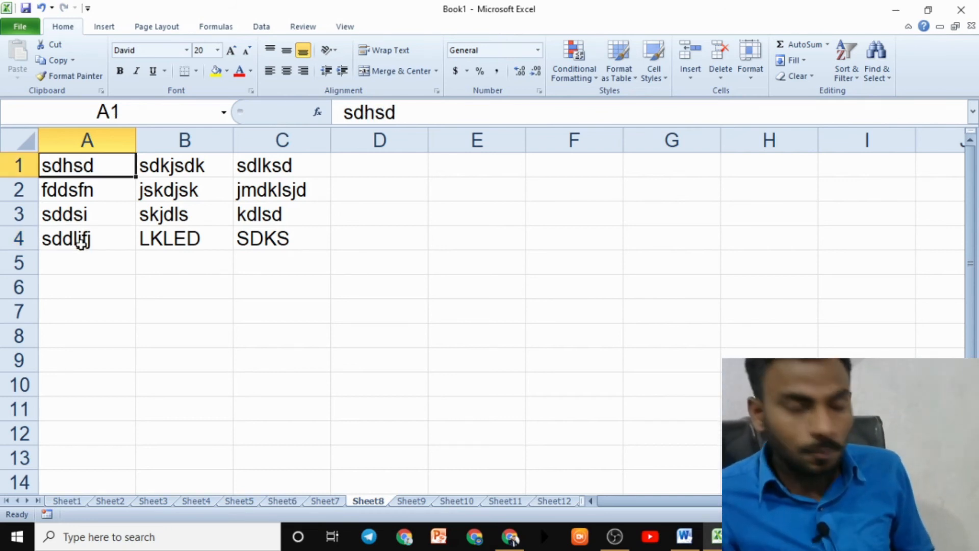
Step: Move from cell A4 across row 4 to C4, and select A4 again
{"action": "left_click", "coordinate": [80, 242]}
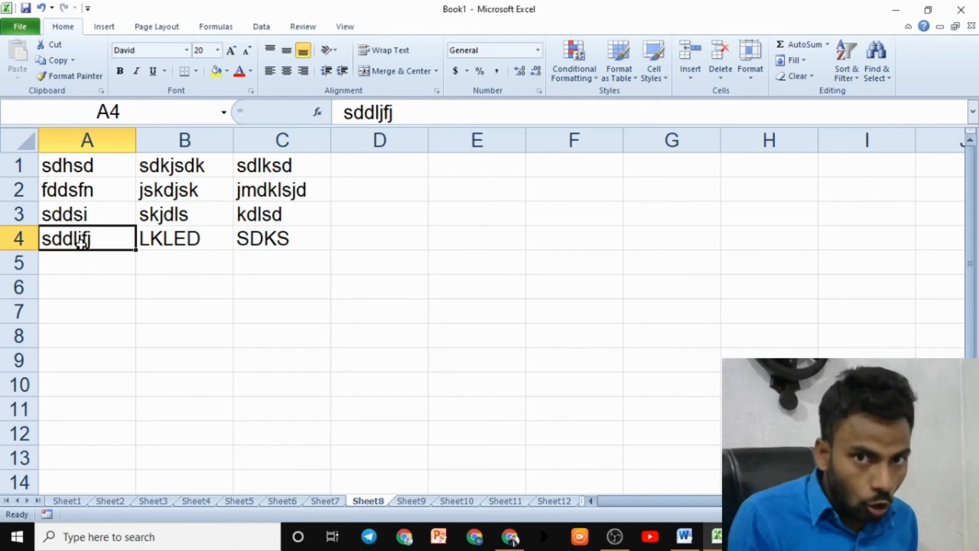
{"action": "key", "text": "Right"}
{"action": "key", "text": "Right"}
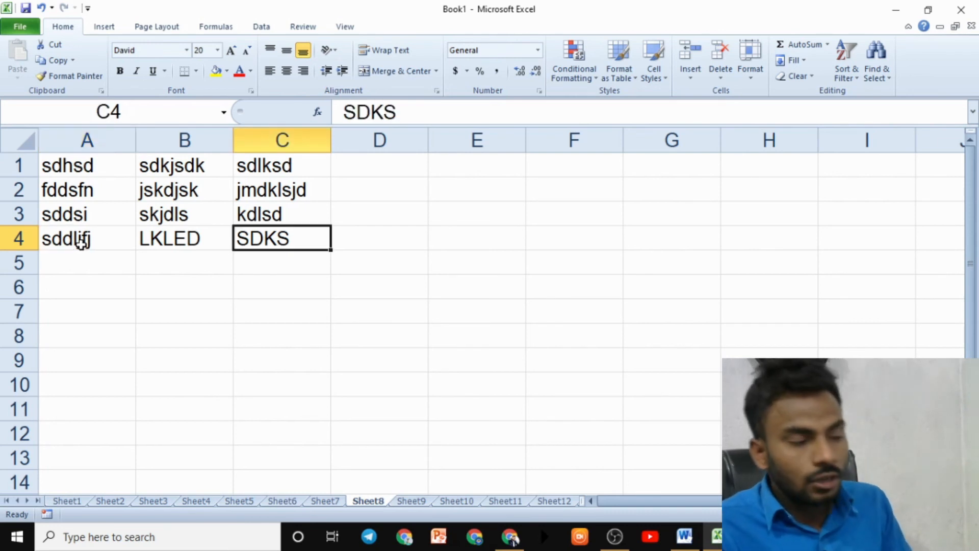
{"action": "left_click", "coordinate": [81, 242]}
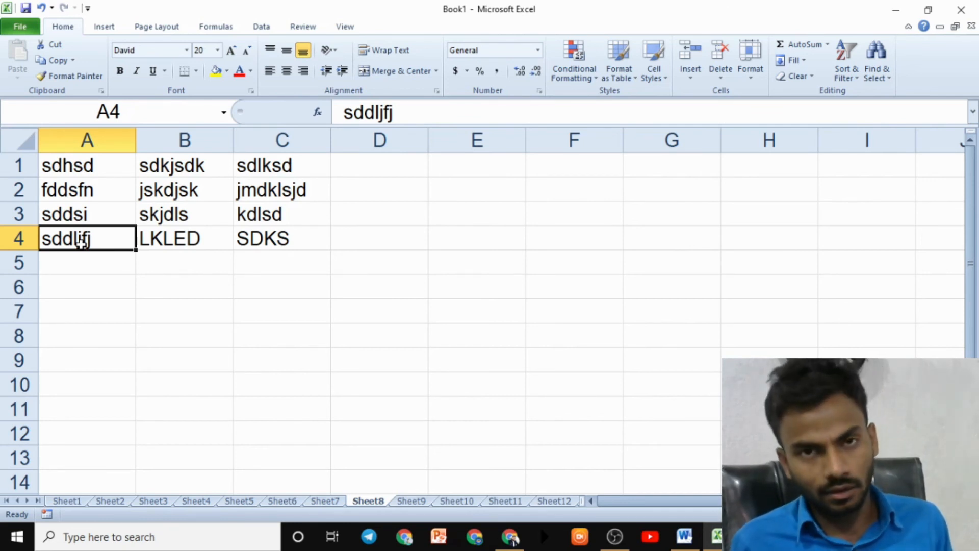
Step: Step from cell A1 to B3 within the sample data and highlight the whole range A1:C4
{"action": "left_click_drag", "start_coordinate": [104, 161], "coordinate": [288, 233]}
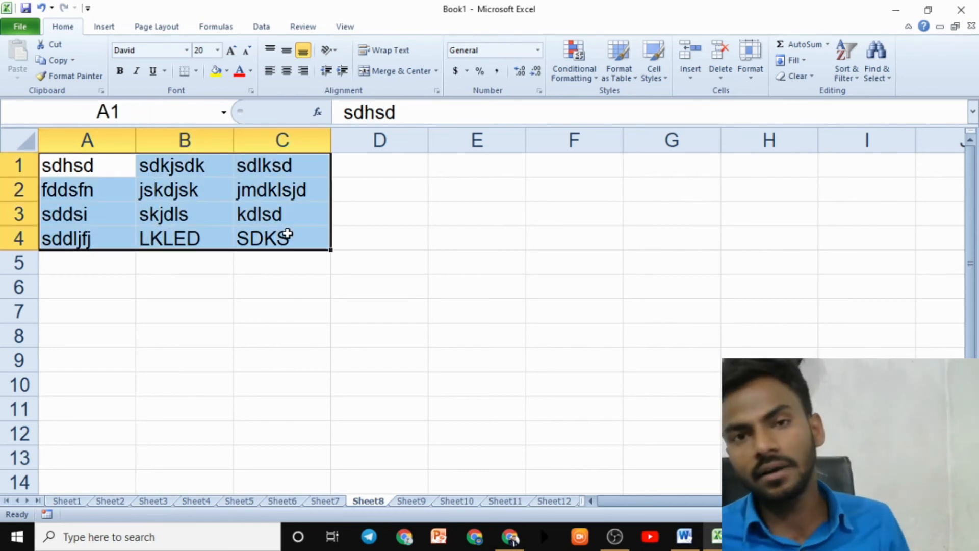
{"action": "left_click", "coordinate": [393, 271]}
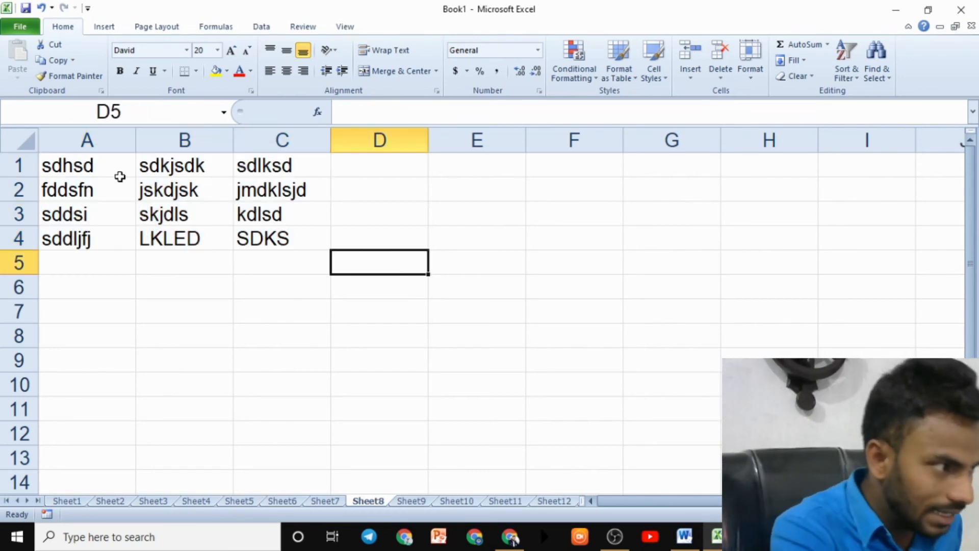
{"action": "left_click", "coordinate": [90, 164]}
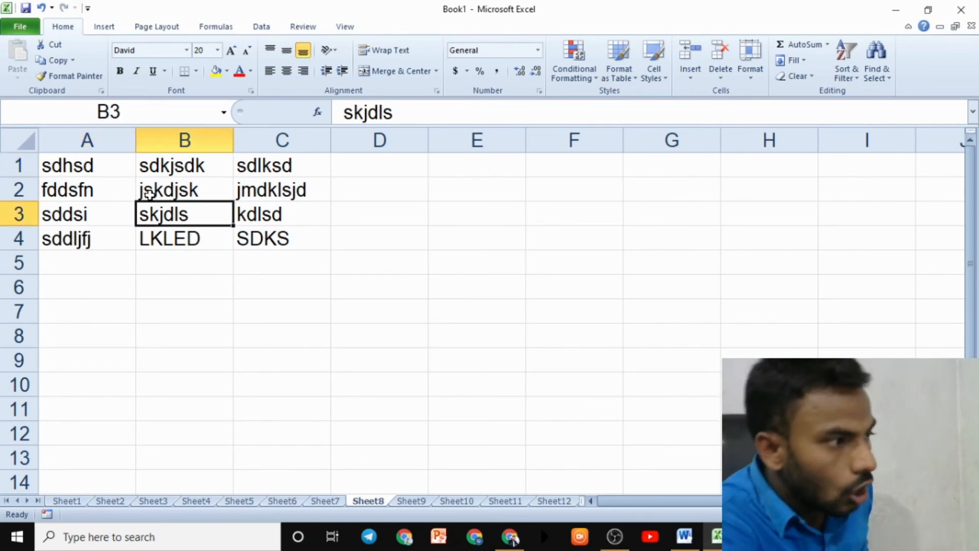
{"action": "key", "text": "Down"}
{"action": "key", "text": "Down"}
{"action": "key", "text": "Right"}
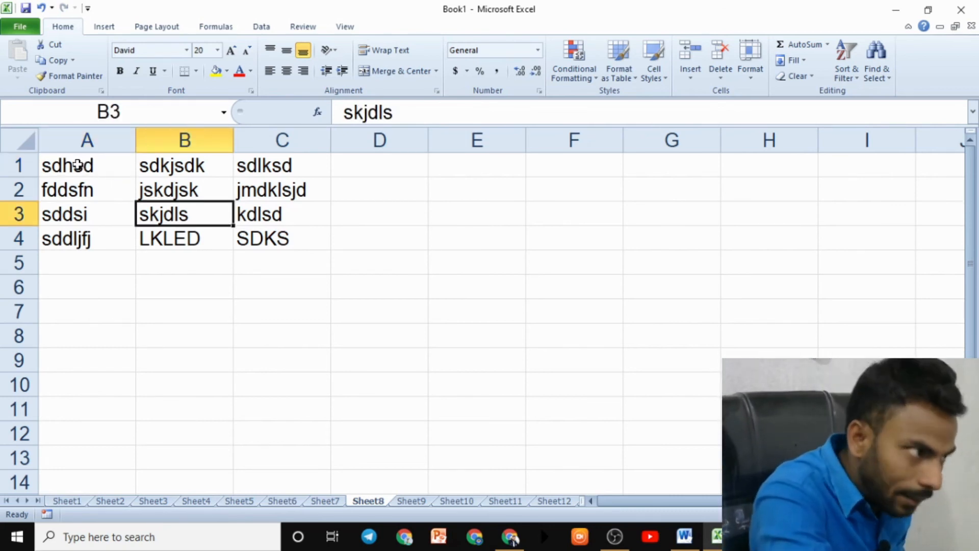
{"action": "left_click_drag", "start_coordinate": [79, 164], "coordinate": [293, 237]}
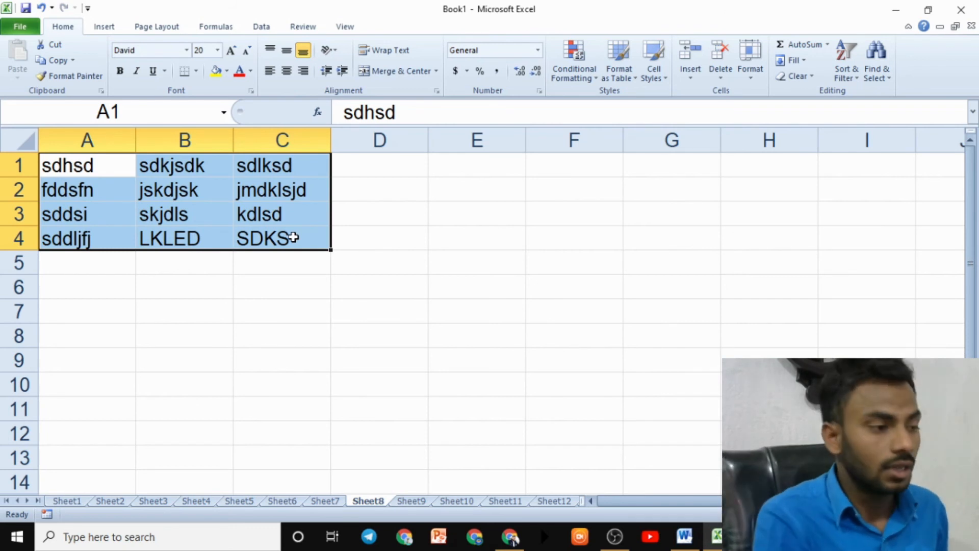
Step: Clear the range highlight, select cell B2, and move down to the last entry of column B in B4
{"action": "left_click", "coordinate": [259, 228]}
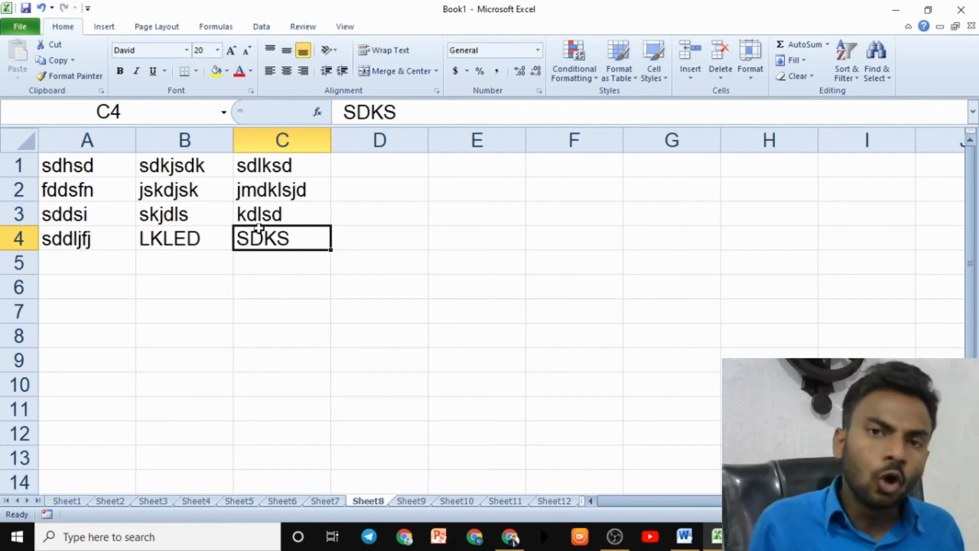
{"action": "left_click", "coordinate": [203, 168]}
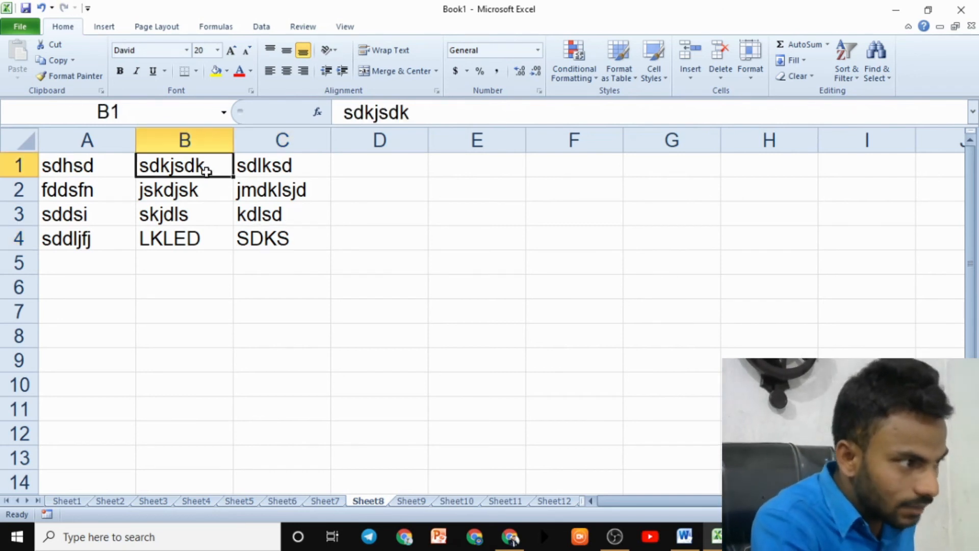
{"action": "left_click", "coordinate": [206, 199]}
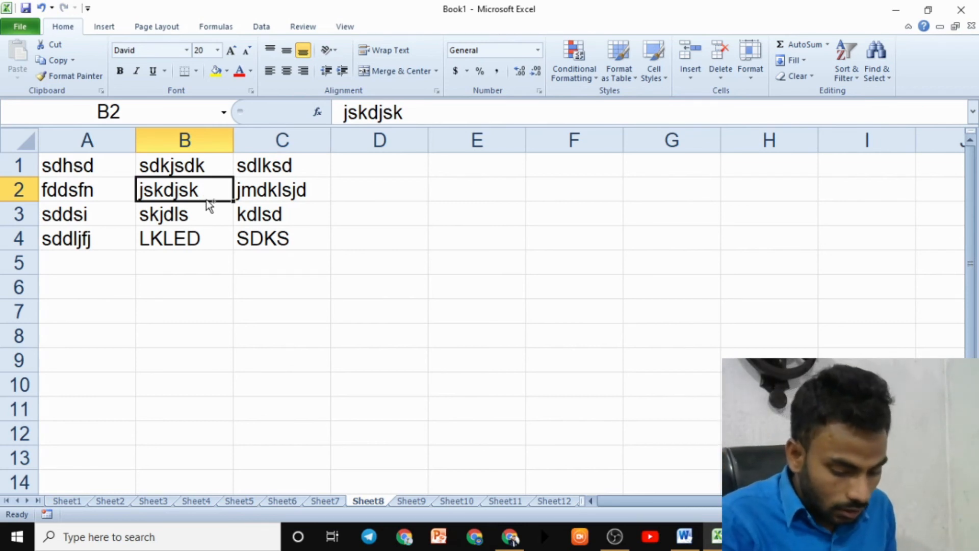
{"action": "key", "text": "Down"}
{"action": "key", "text": "Down"}
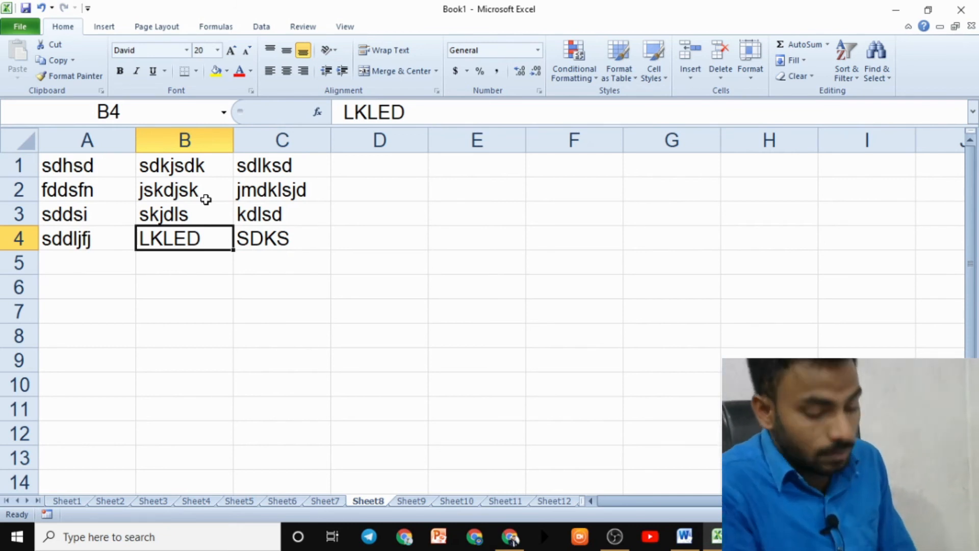
Step: Return to cell B1 and jump straight down to the last filled cell of column B, B4
{"action": "key", "text": "Up"}
{"action": "key", "text": "Up"}
{"action": "key", "text": "Up"}
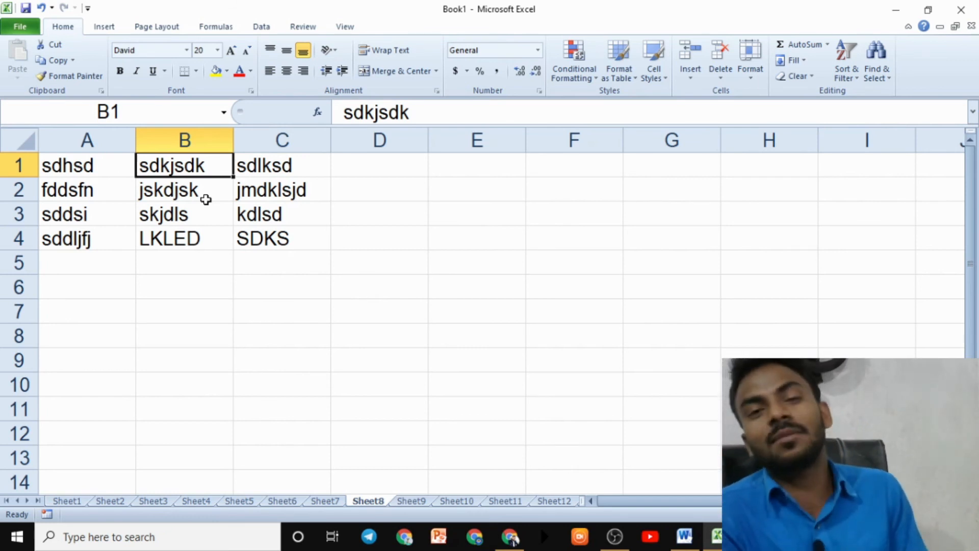
{"action": "key", "text": "ctrl+Down"}
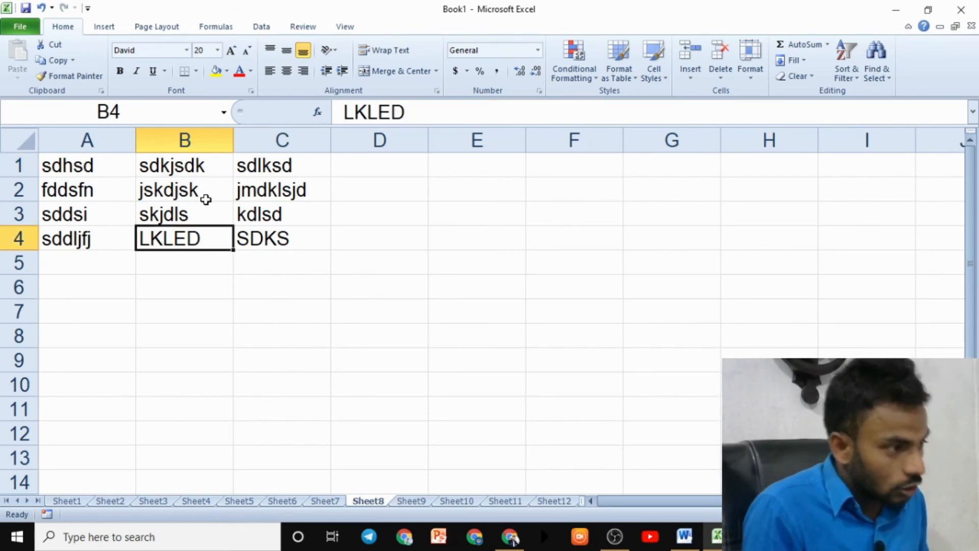
Step: From cell C2, jump to the last entry in column C, up to C1, and back down to C4
{"action": "left_click", "coordinate": [284, 189]}
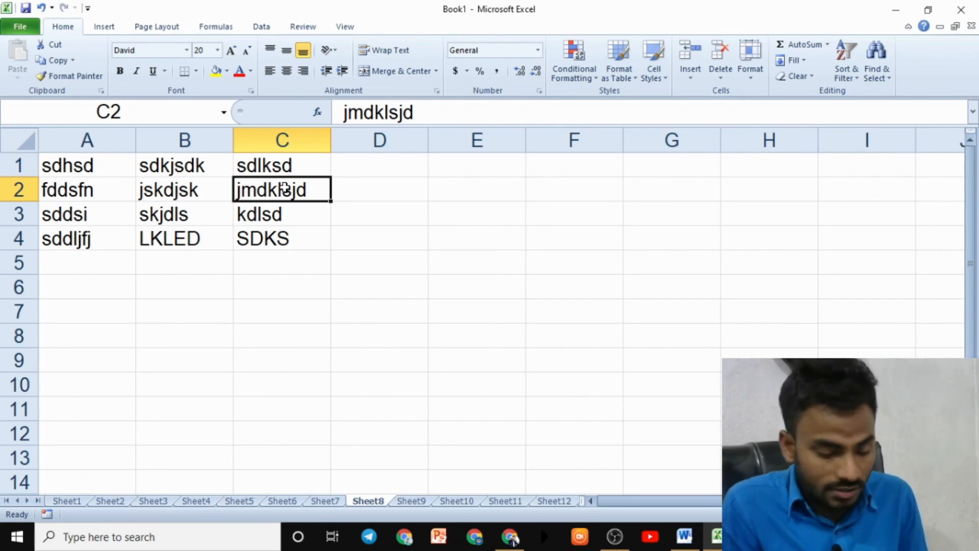
{"action": "key", "text": "ctrl+Down"}
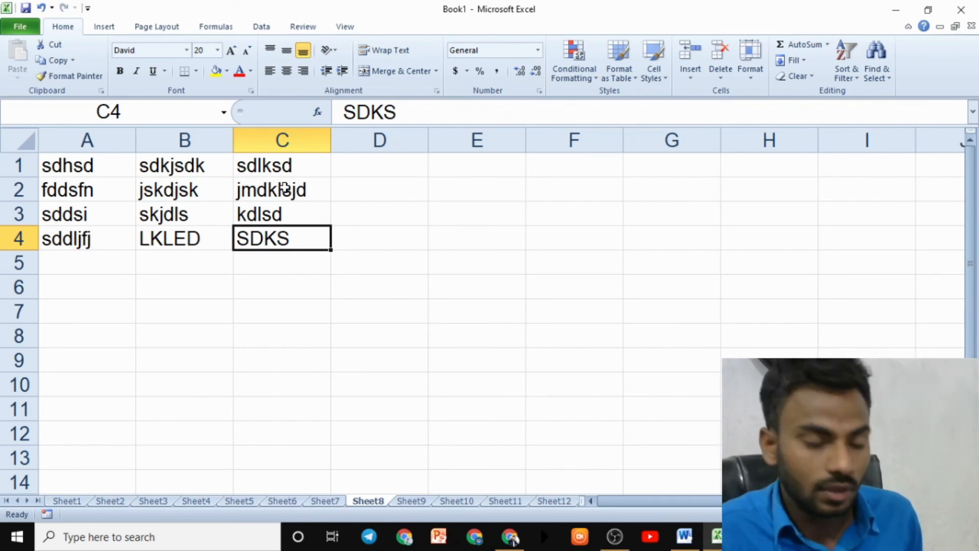
{"action": "key", "text": "ctrl+Up"}
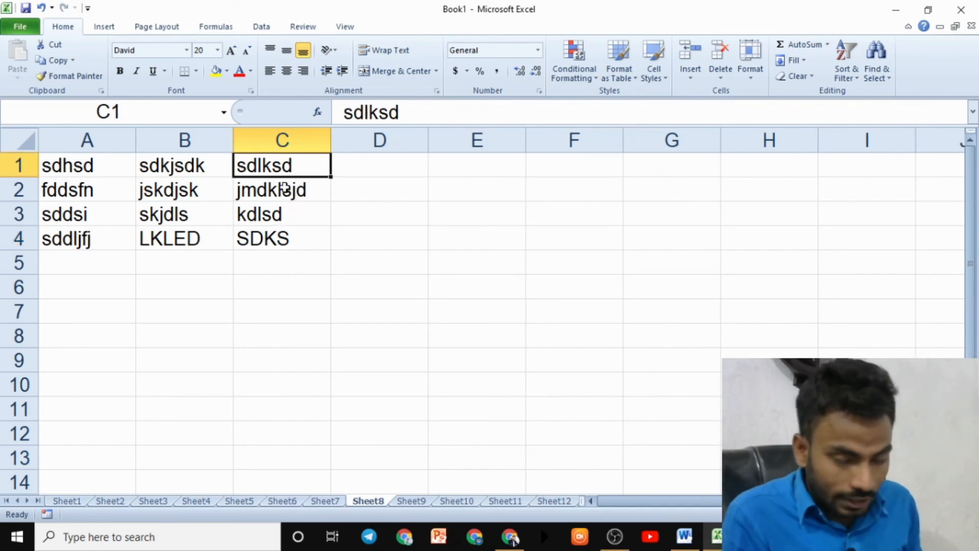
{"action": "key", "text": "ctrl+Down"}
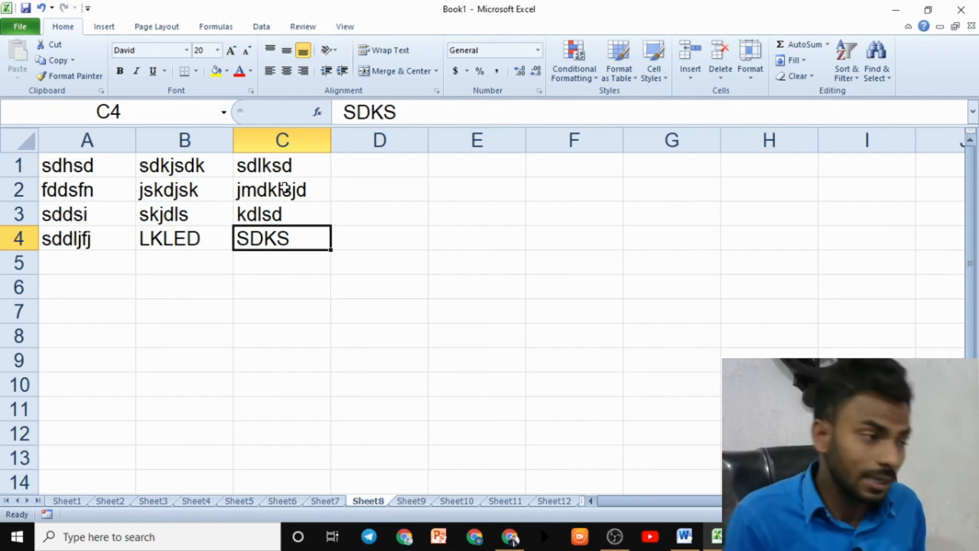
Step: Move up to C3, highlight the whole of row 3 from A3, and go to its last used cell, C3
{"action": "key", "text": "Up"}
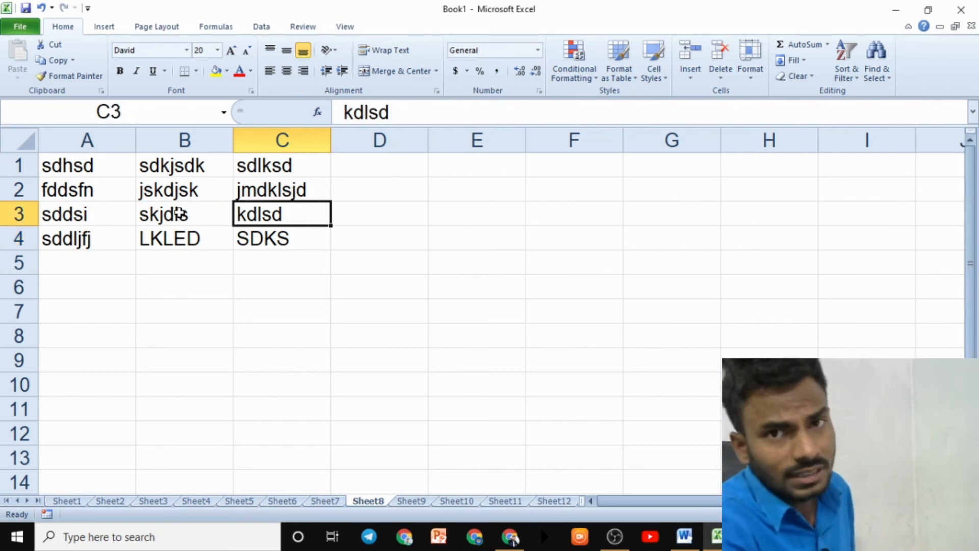
{"action": "left_click", "coordinate": [70, 214]}
{"action": "left_click", "coordinate": [21, 212]}
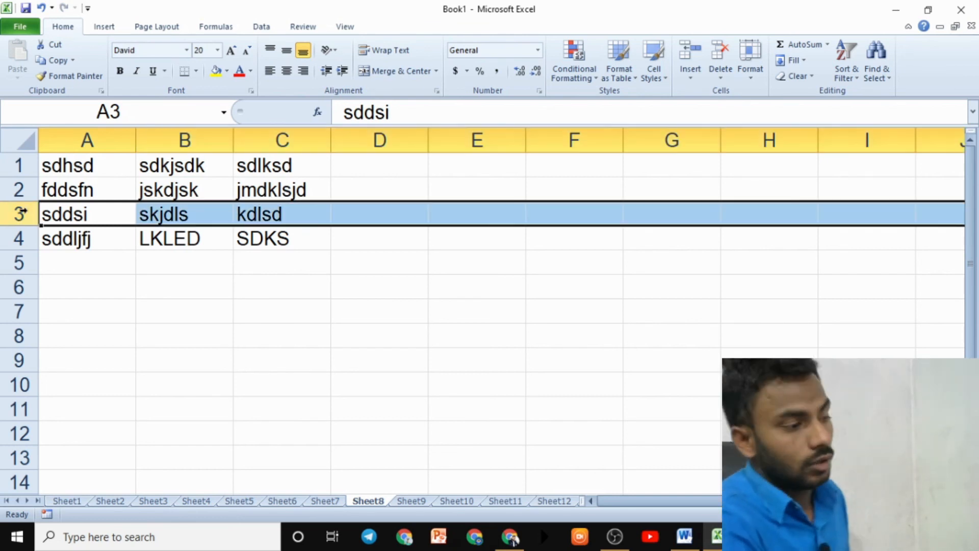
{"action": "left_click", "coordinate": [124, 217]}
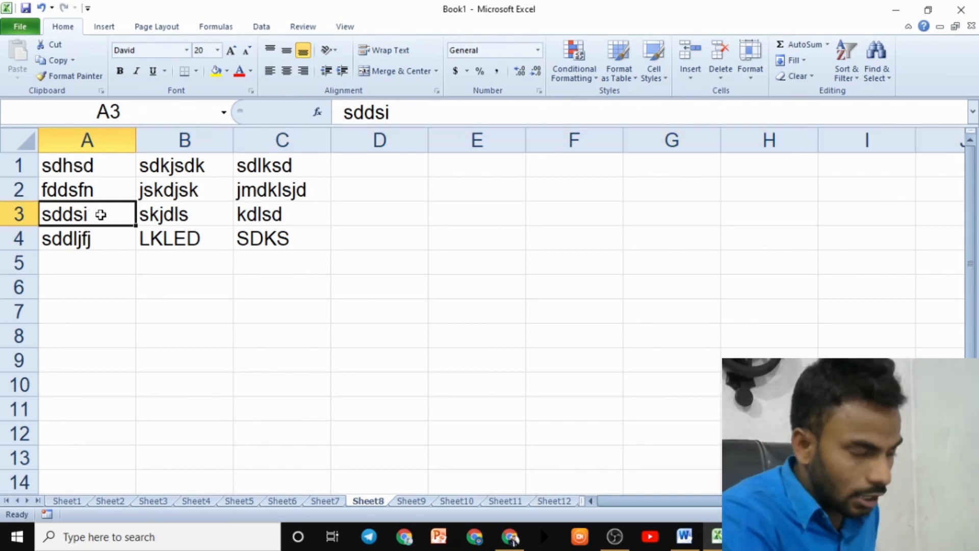
{"action": "left_click", "coordinate": [265, 216]}
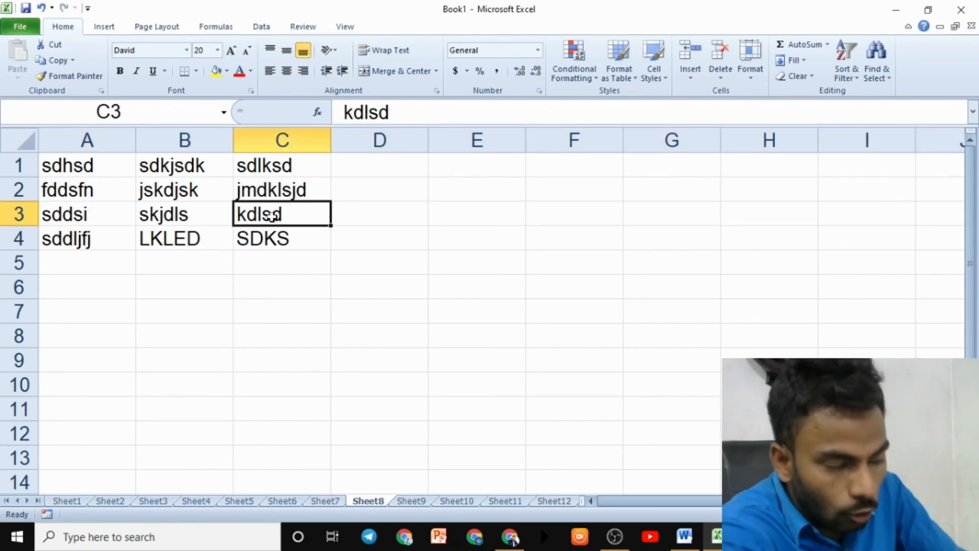
Step: Select the empty cells H4:I4 and F4, and highlight the used data range A1:C4 for comparison
{"action": "left_click_drag", "start_coordinate": [765, 238], "coordinate": [857, 221]}
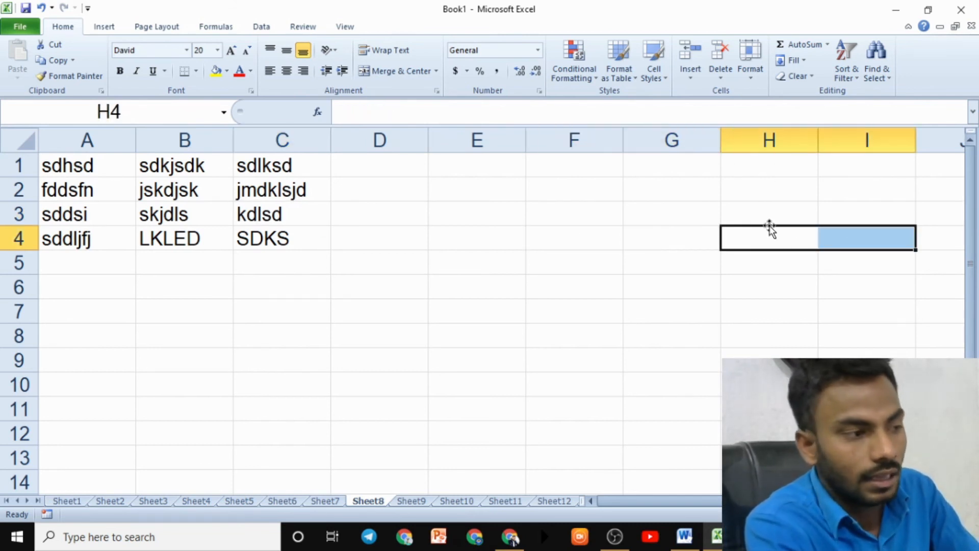
{"action": "left_click", "coordinate": [583, 238]}
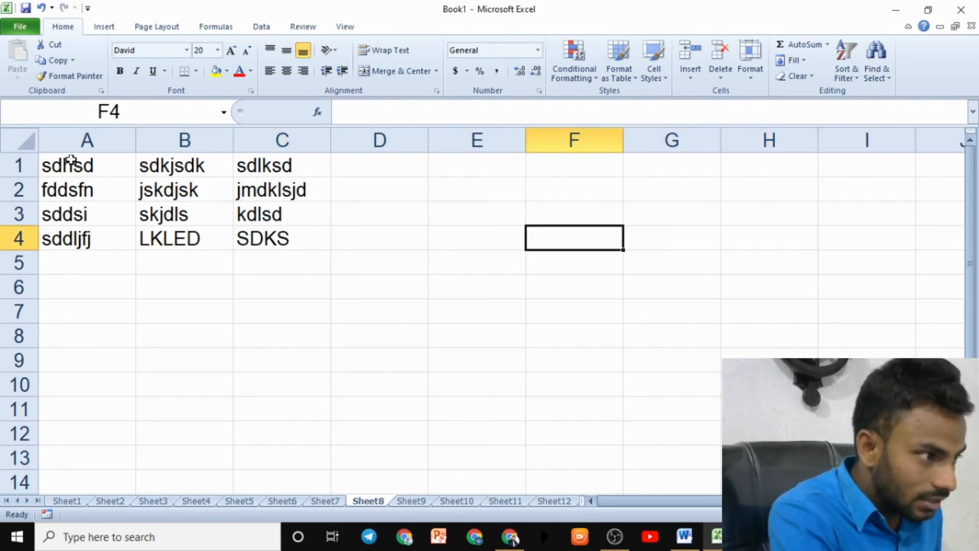
{"action": "left_click_drag", "start_coordinate": [79, 169], "coordinate": [268, 243]}
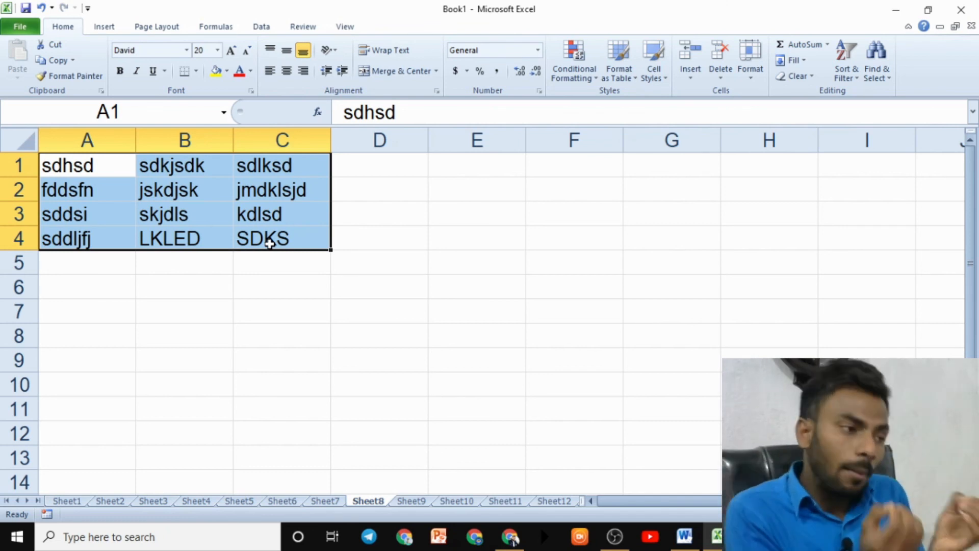
{"action": "left_click", "coordinate": [269, 243]}
{"action": "left_click_drag", "start_coordinate": [66, 159], "coordinate": [270, 240]}
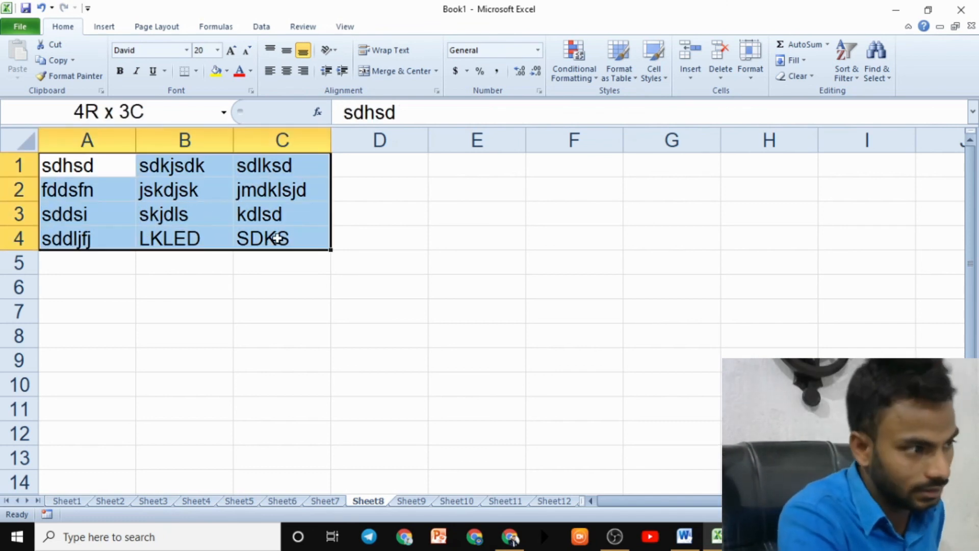
{"action": "left_click", "coordinate": [351, 280]}
Step: Select cell A2, highlight the whole of row 2, and clear the row highlight
{"action": "left_click", "coordinate": [72, 189]}
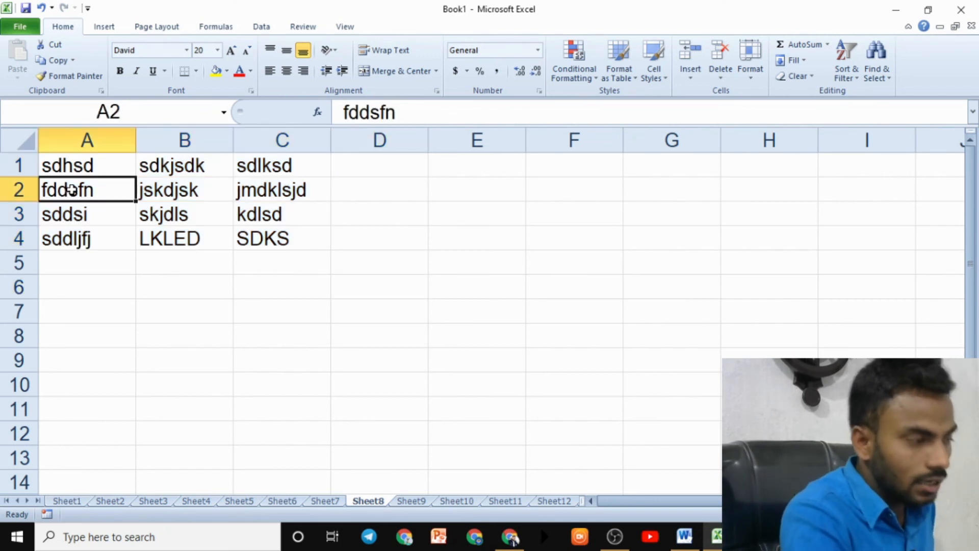
{"action": "left_click", "coordinate": [19, 191]}
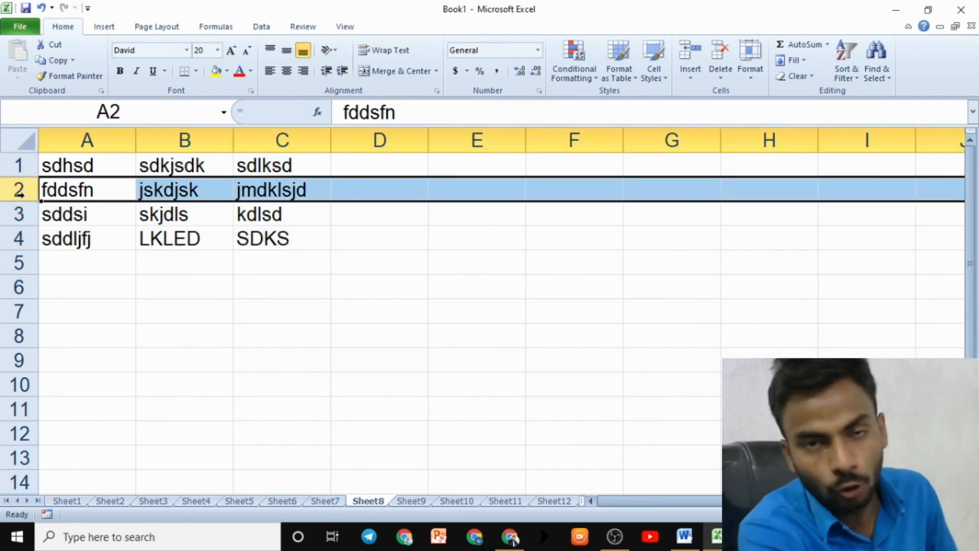
{"action": "left_click", "coordinate": [194, 230]}
Step: Starting from B2, move to the first used cell of row 2, A2, and across to its last used cell, C2
{"action": "left_click", "coordinate": [175, 194]}
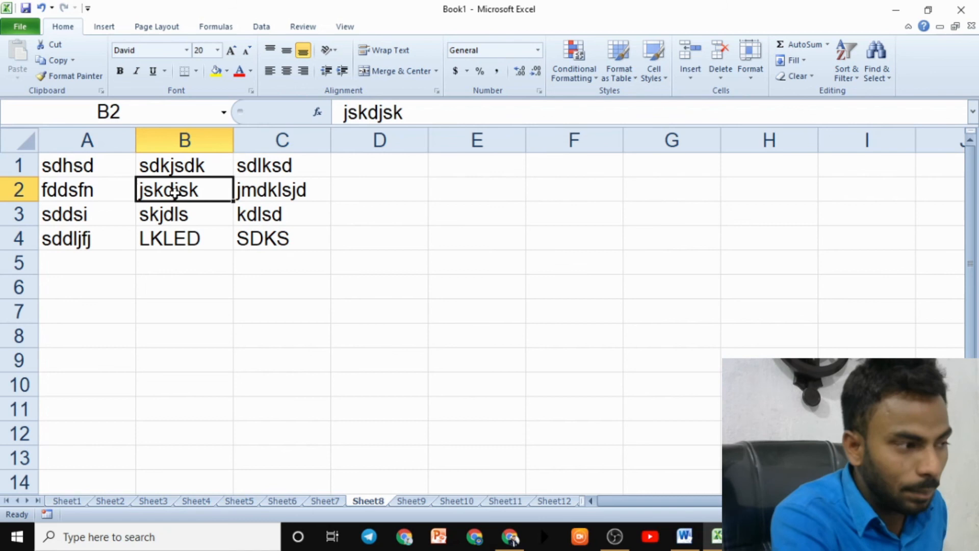
{"action": "left_click", "coordinate": [68, 191]}
{"action": "left_click", "coordinate": [192, 192]}
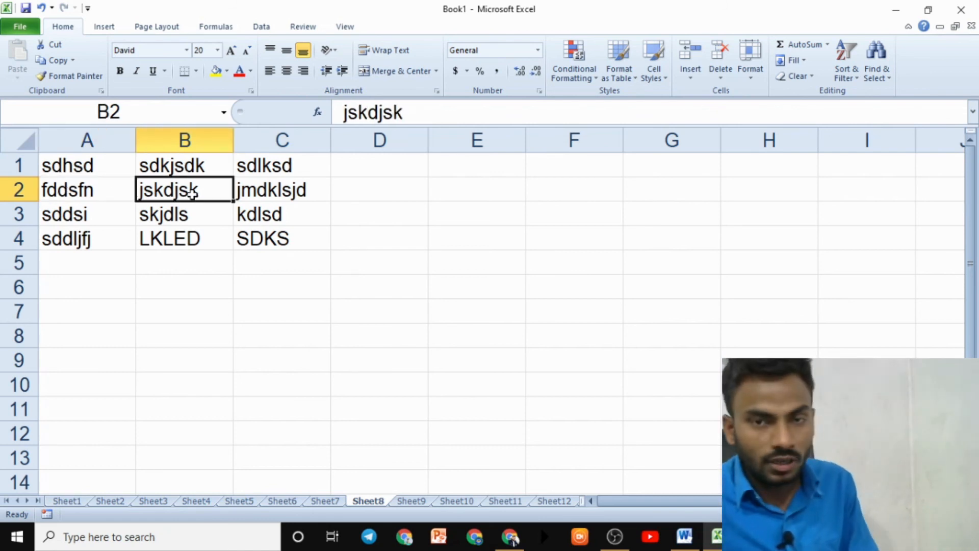
{"action": "key", "text": "Left"}
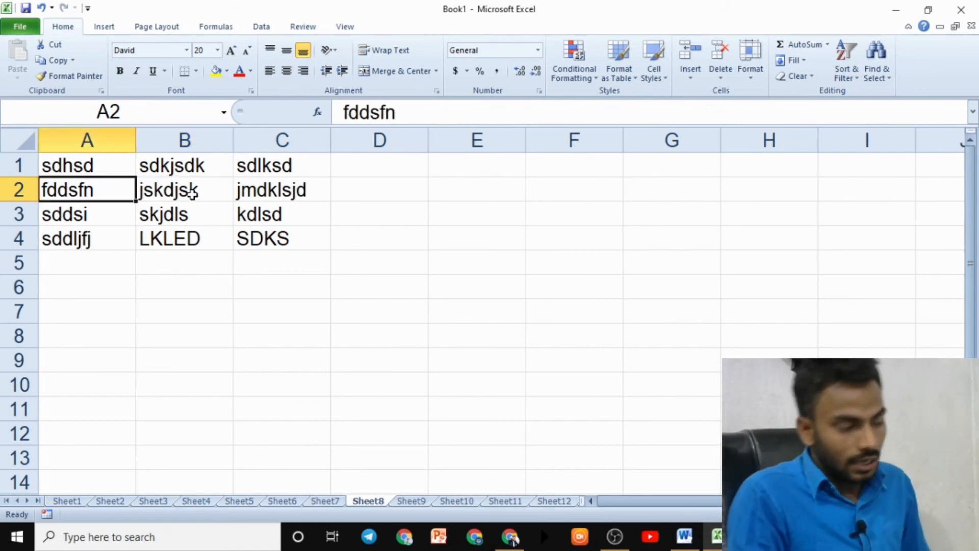
{"action": "key", "text": "Right"}
{"action": "key", "text": "Right"}
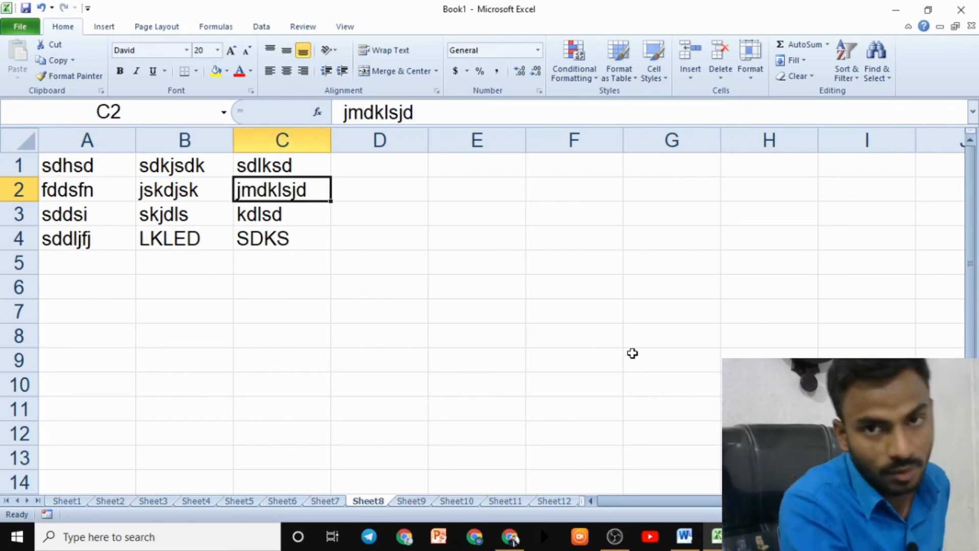
Step: Switch to the Word shortcut table and highlight the Ctrl + Arrow entry and its description in row 13
{"action": "left_click", "coordinate": [684, 537]}
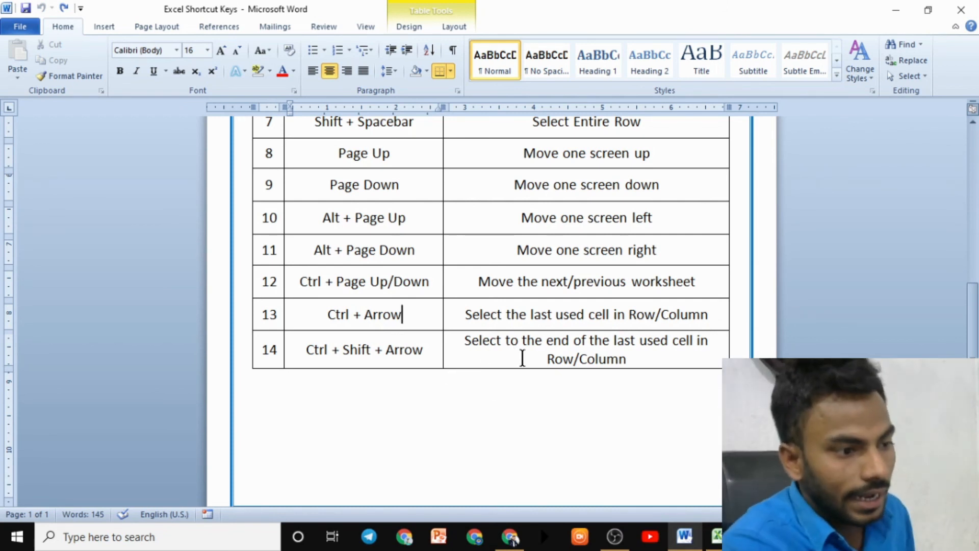
{"action": "left_click", "coordinate": [548, 359]}
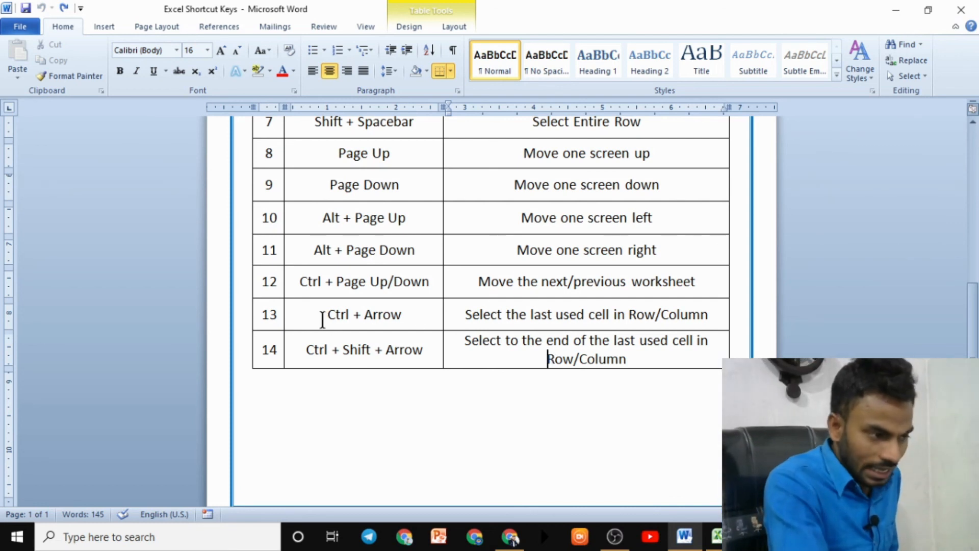
{"action": "left_click_drag", "start_coordinate": [322, 320], "coordinate": [554, 322]}
Step: Switch back to Excel and, from C4, jump between the corner cells of the data range, ending in A1
{"action": "left_click", "coordinate": [716, 535]}
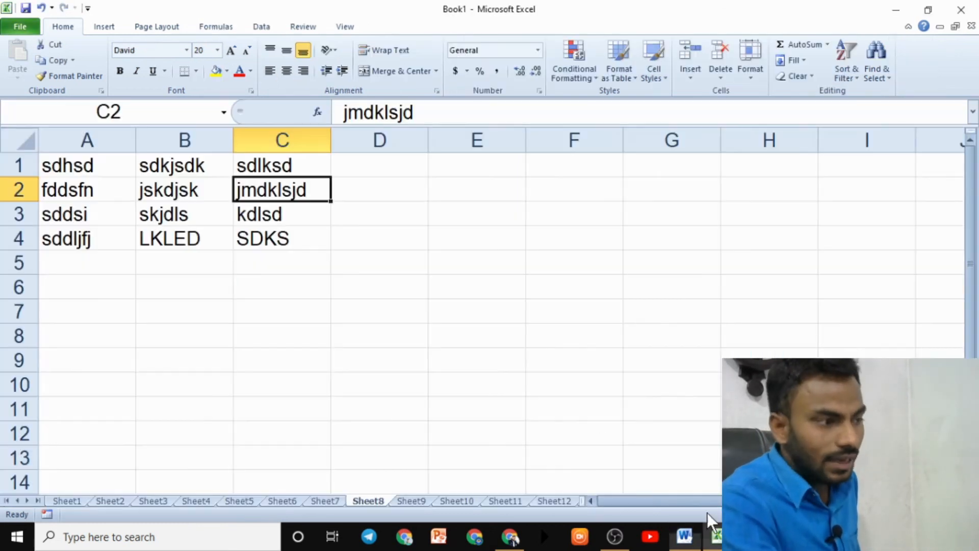
{"action": "left_click", "coordinate": [304, 234]}
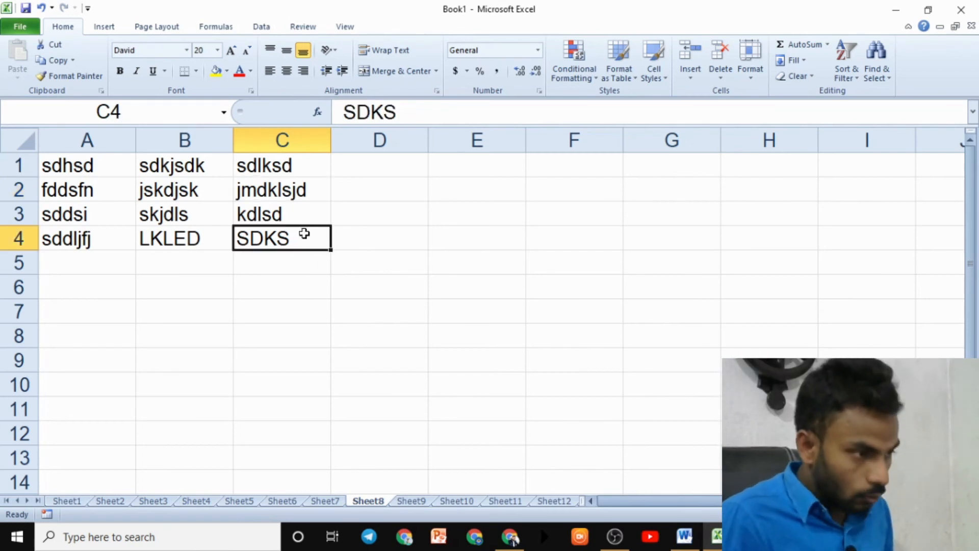
{"action": "key", "text": "ctrl+Left"}
{"action": "key", "text": "ctrl+Up"}
{"action": "key", "text": "ctrl+Right"}
{"action": "key", "text": "ctrl+Down"}
{"action": "key", "text": "ctrl+Left"}
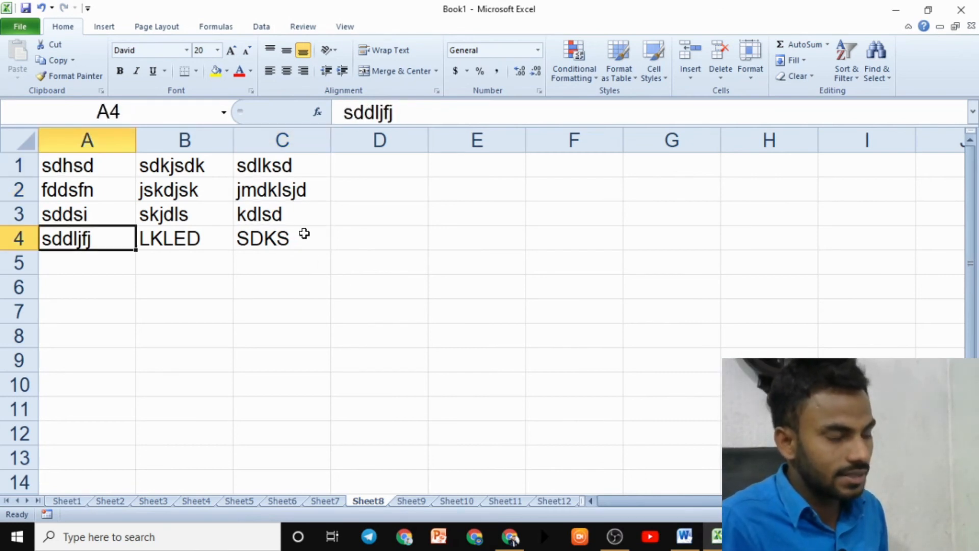
{"action": "key", "text": "ctrl+Up"}
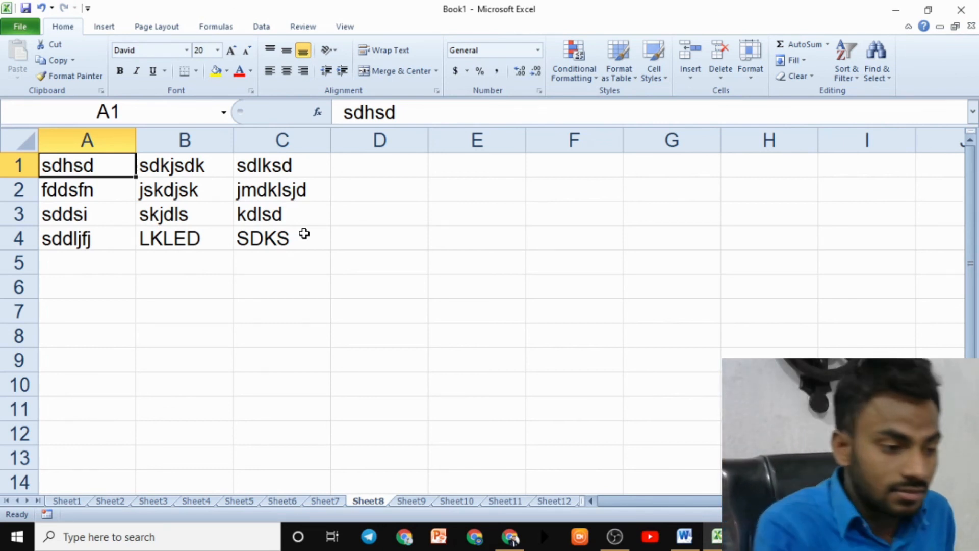
Step: Switch to Word, place the cursor in the Ctrl + Shift + Arrow entry of row 14, and return to Excel
{"action": "left_click", "coordinate": [698, 540]}
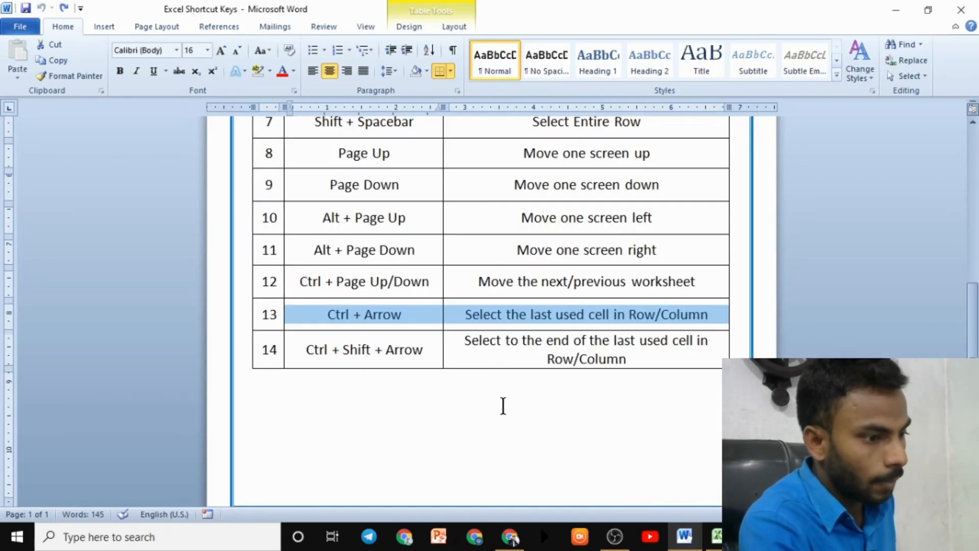
{"action": "left_click", "coordinate": [371, 349]}
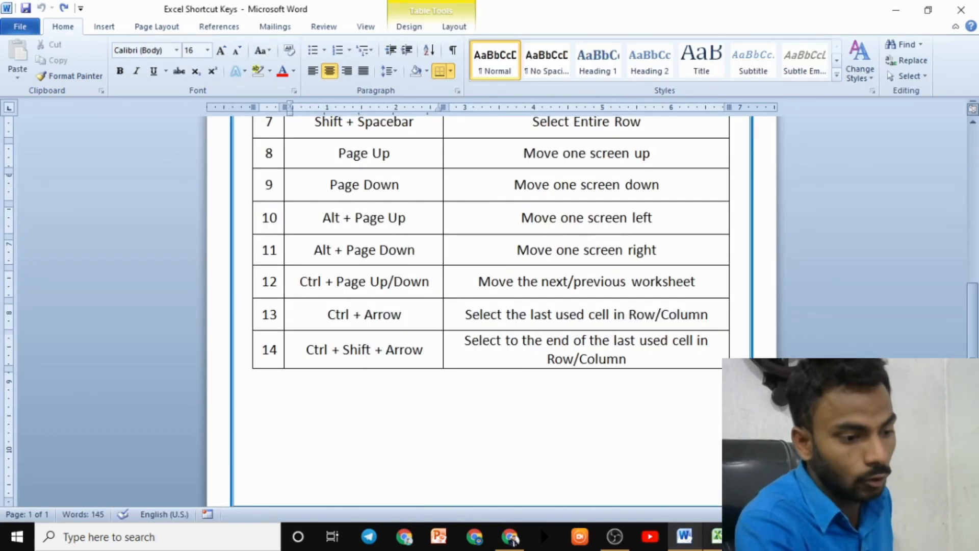
{"action": "key", "text": "alt+Tab"}
Step: From cell C4, extend the selection to the top of column C and across to column A, covering A1:C4
{"action": "left_click", "coordinate": [241, 235]}
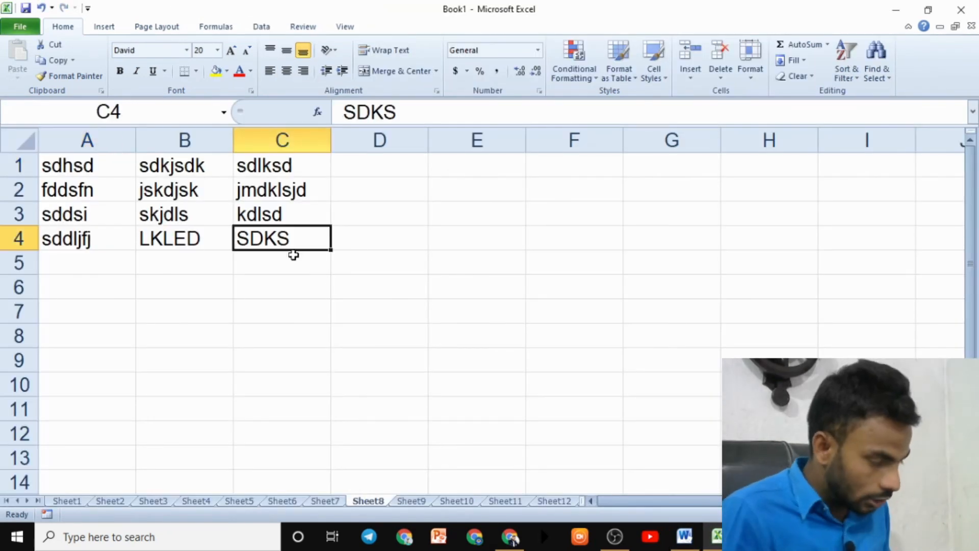
{"action": "key", "text": "ctrl+shift+Up"}
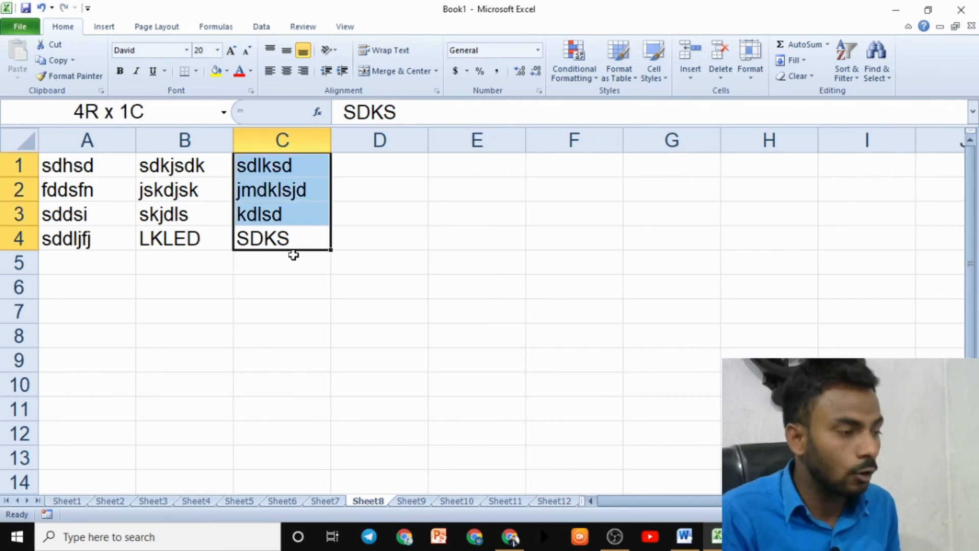
{"action": "key", "text": "ctrl+shift+Left"}
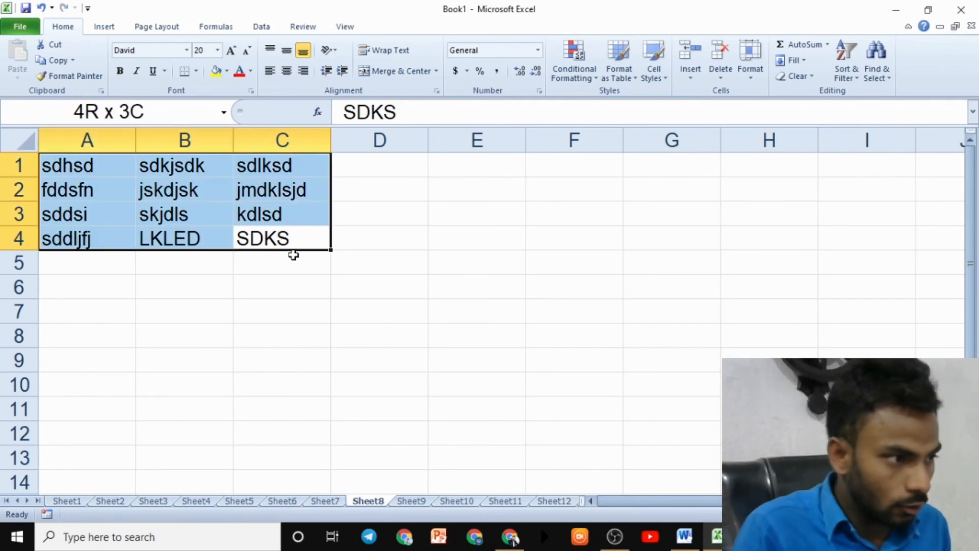
Step: Shrink the selection to C1:C4 and extend it back across to column A, covering A1:C4 again
{"action": "key", "text": "ctrl+shift+Right"}
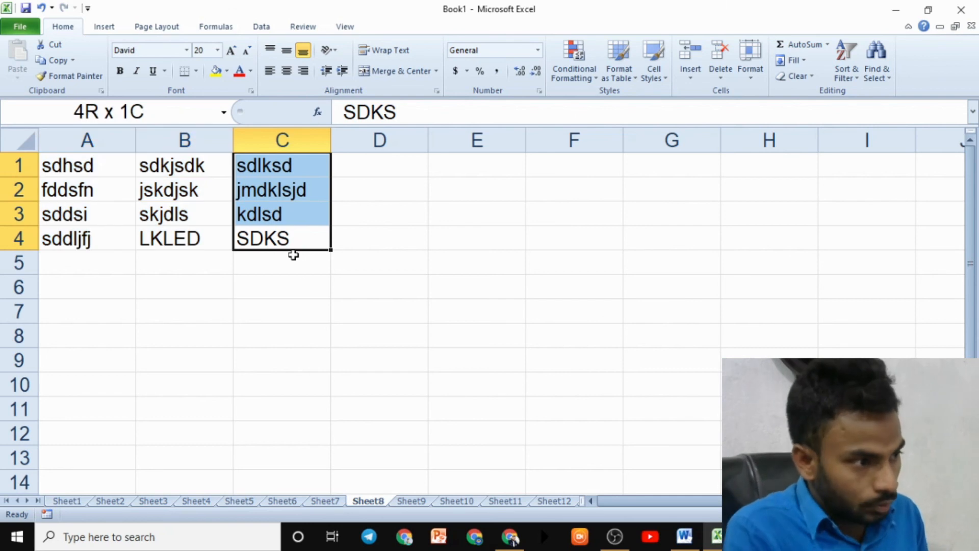
{"action": "key", "text": "ctrl+shift+Right"}
{"action": "key", "text": "ctrl+shift+Left"}
{"action": "key", "text": "ctrl+shift+Left"}
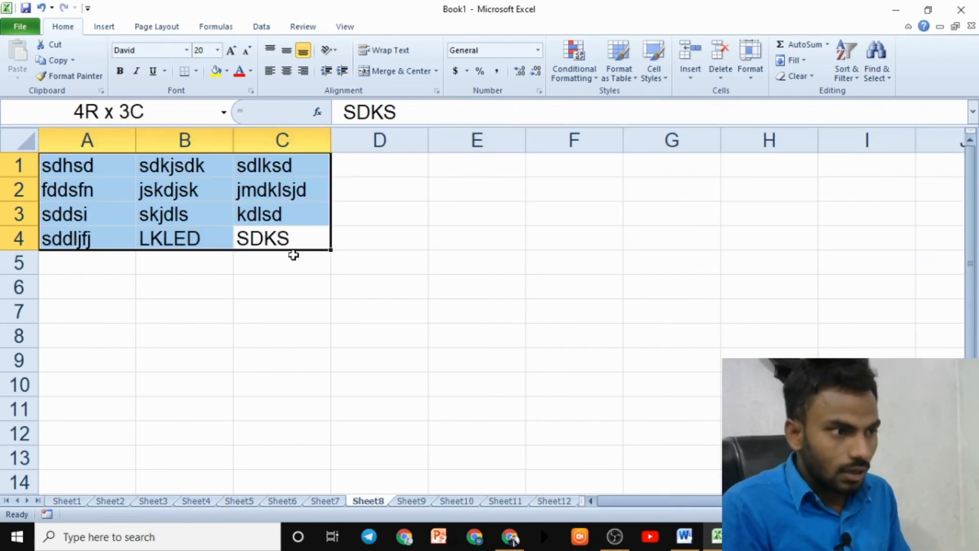